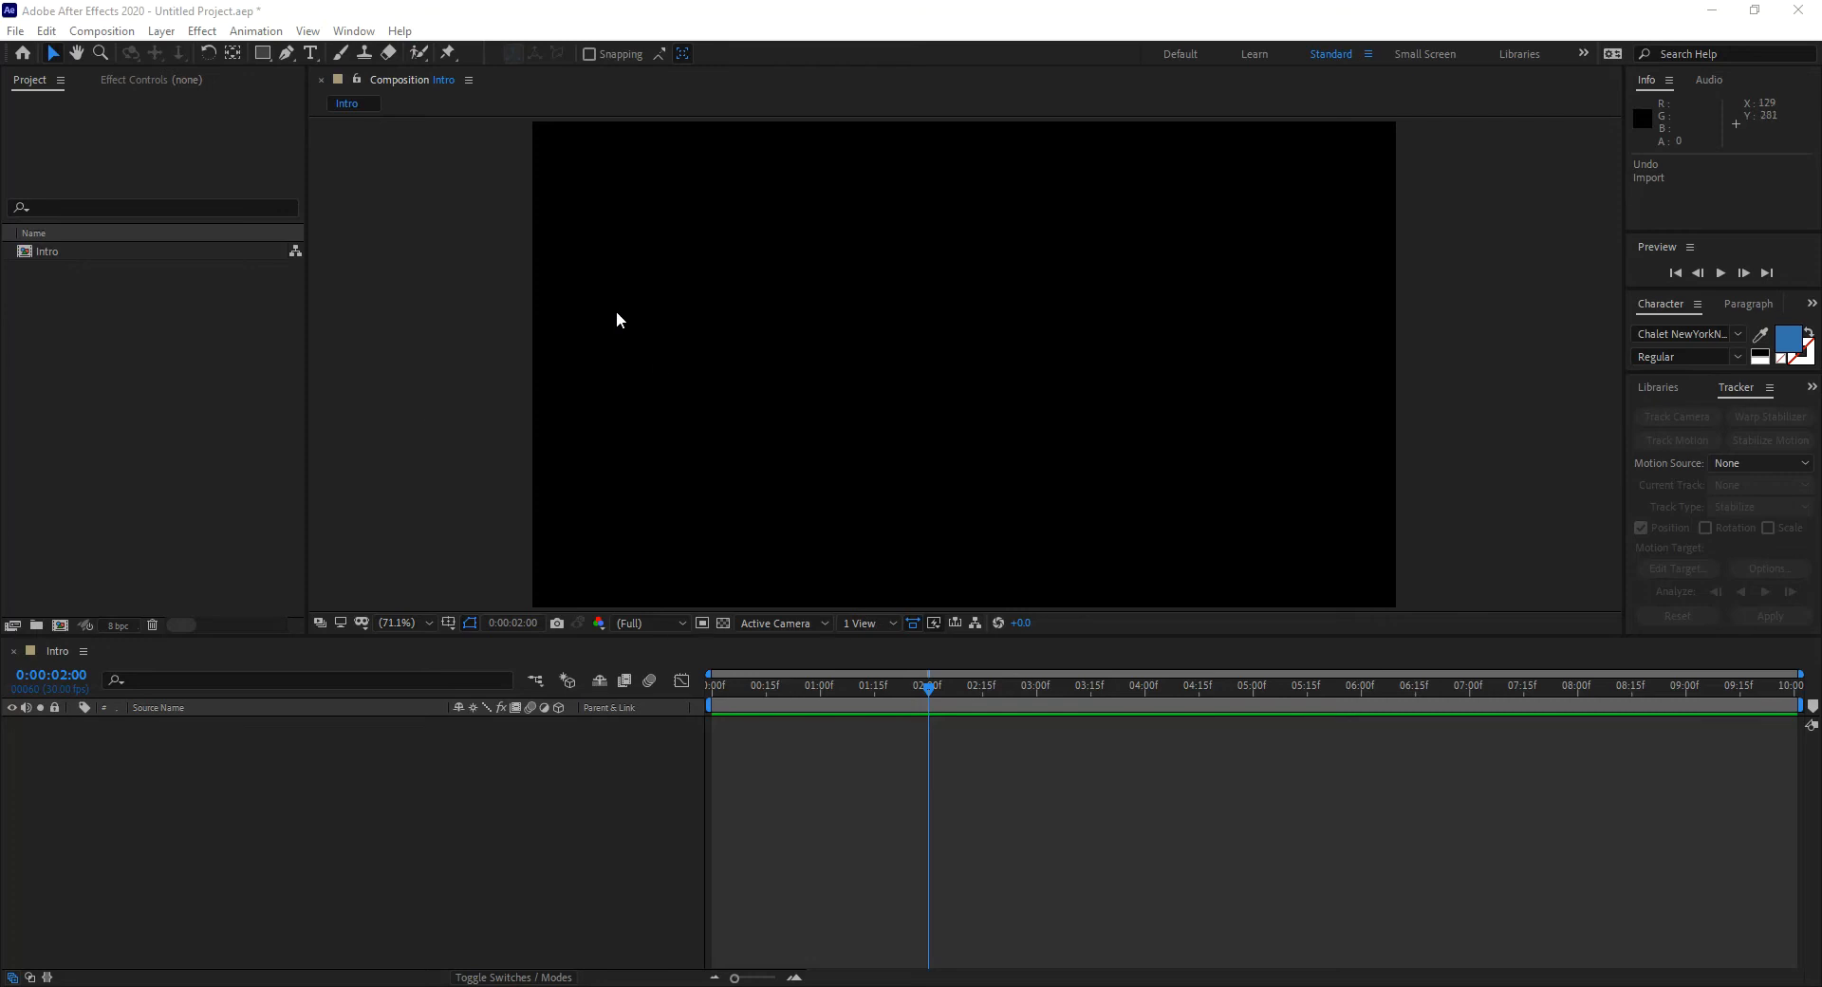
Start importing Balloon.ai from the AdobeStock_189440509_AE Layers folder into the project.
{"action": "left_click", "coordinate": [87, 355]}
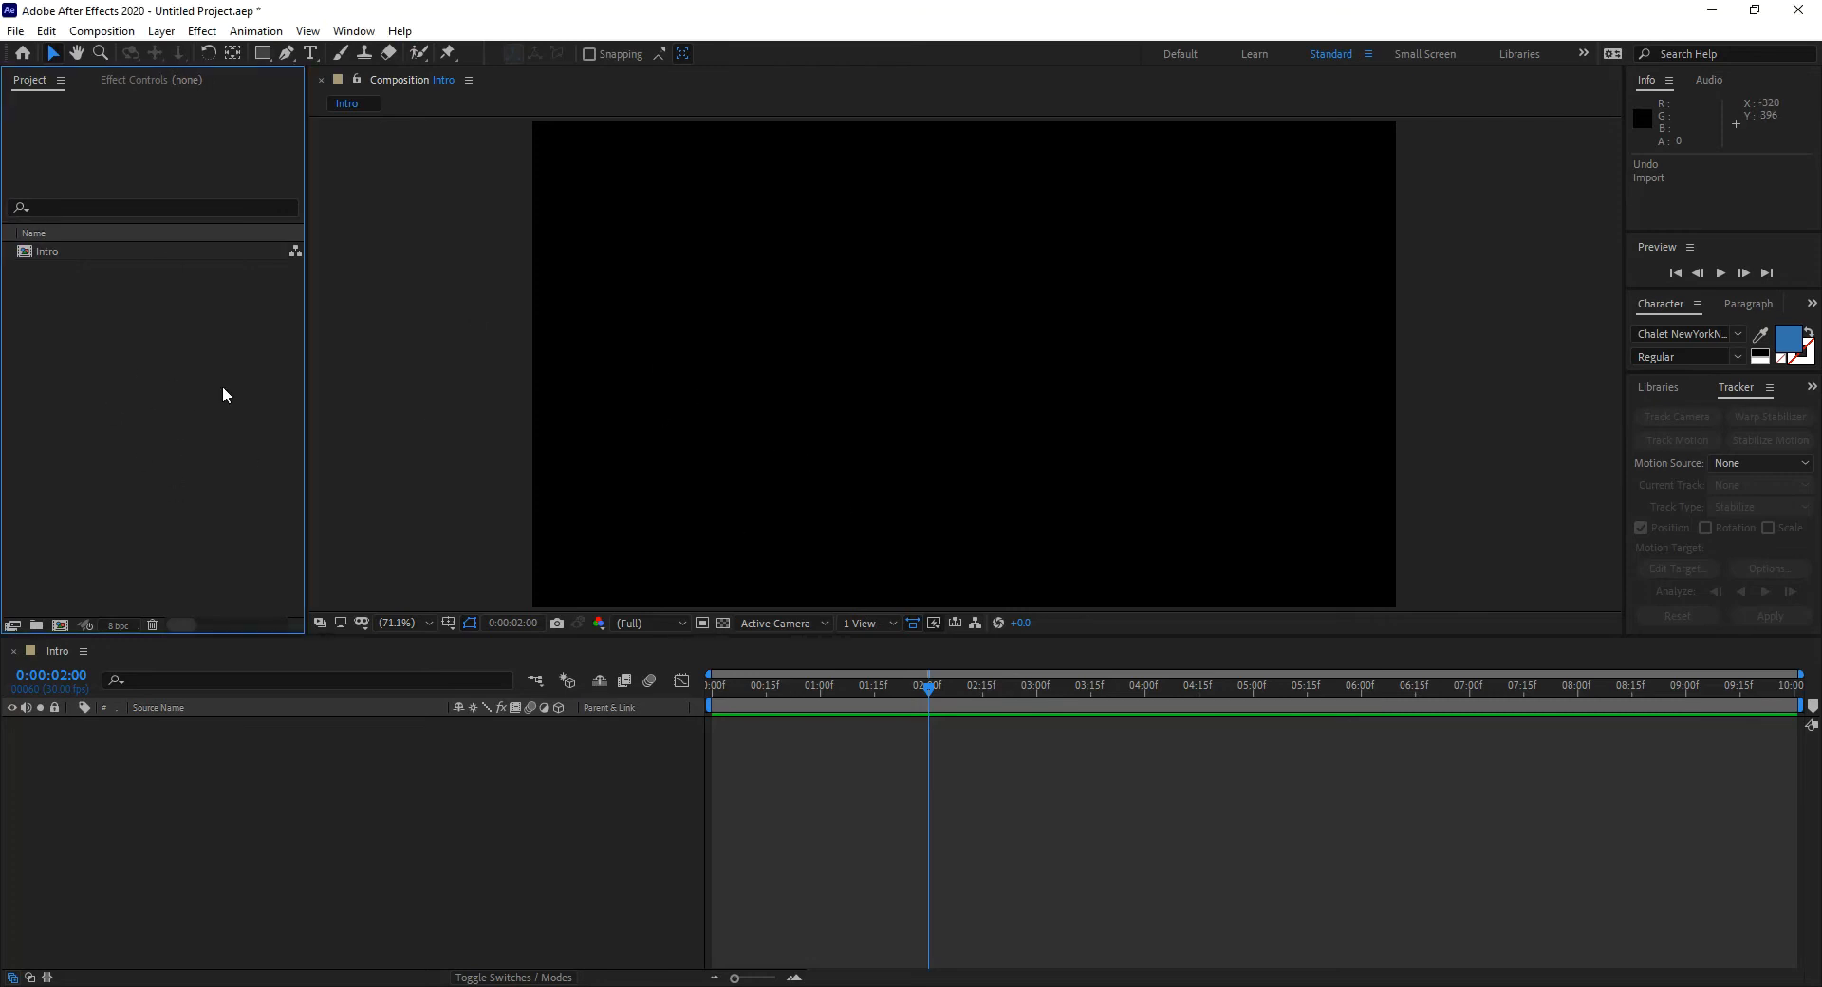
{"action": "left_click", "coordinate": [16, 32]}
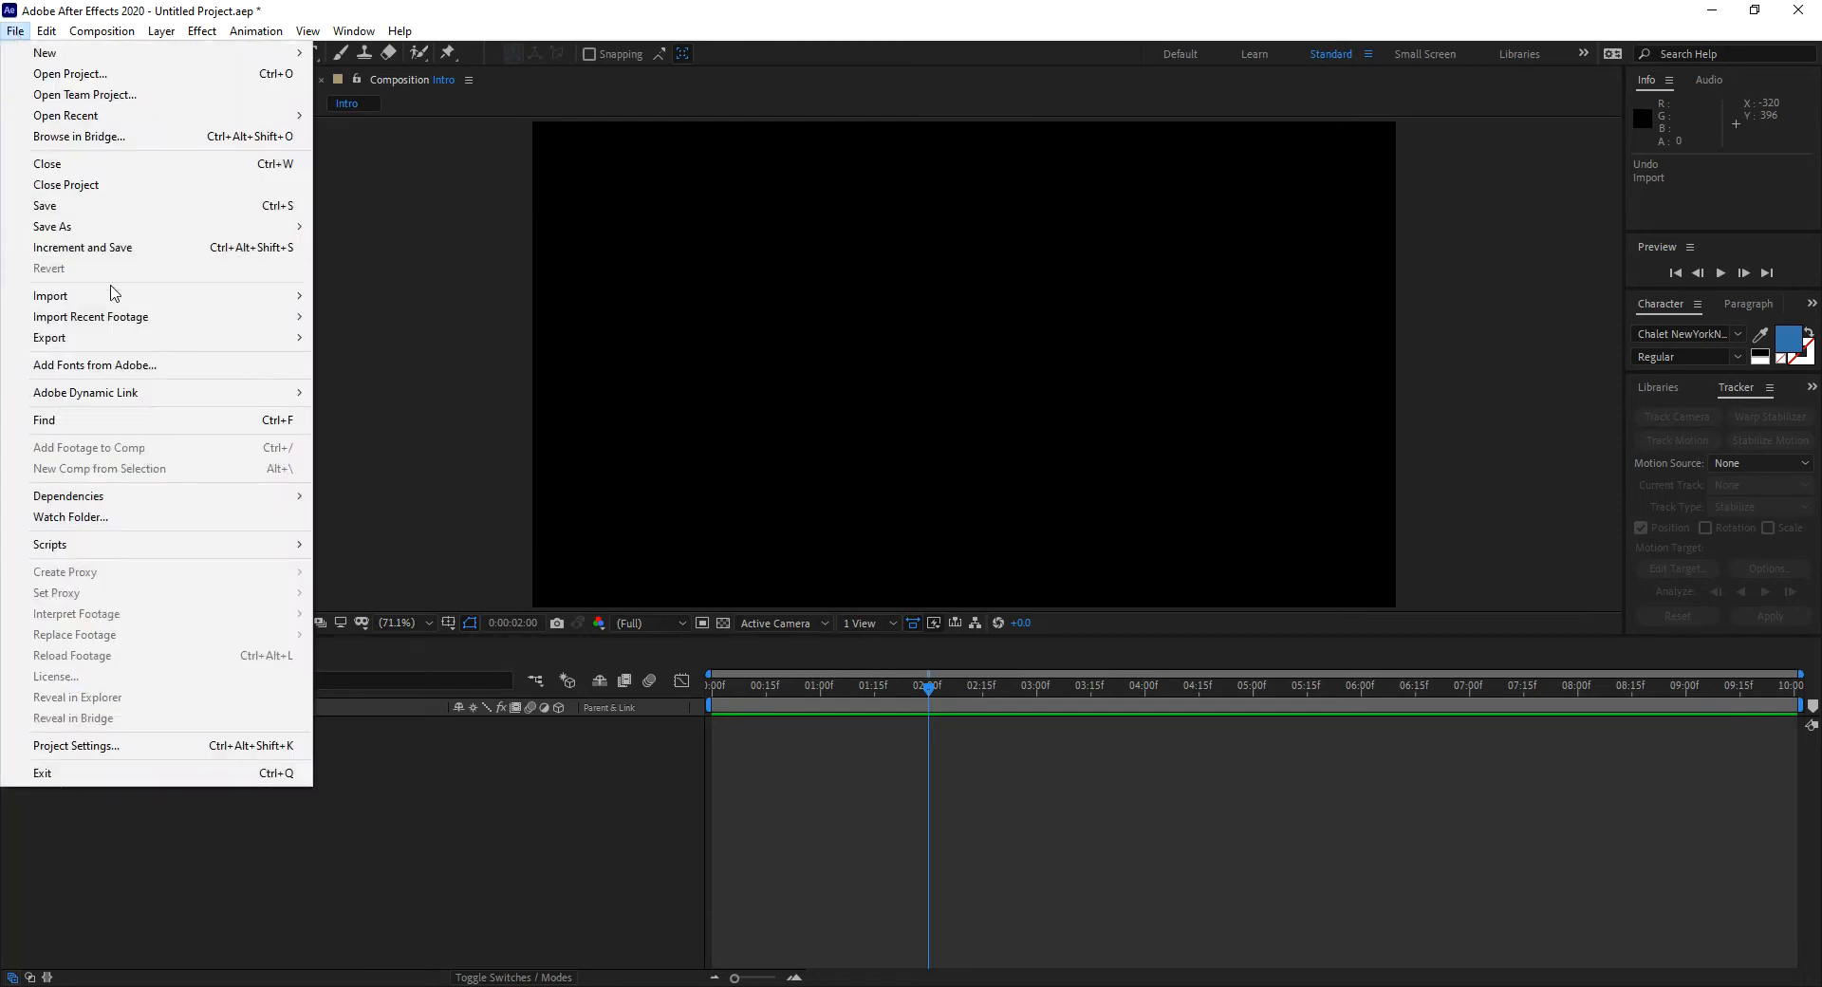
{"action": "mouse_move", "coordinate": [118, 300]}
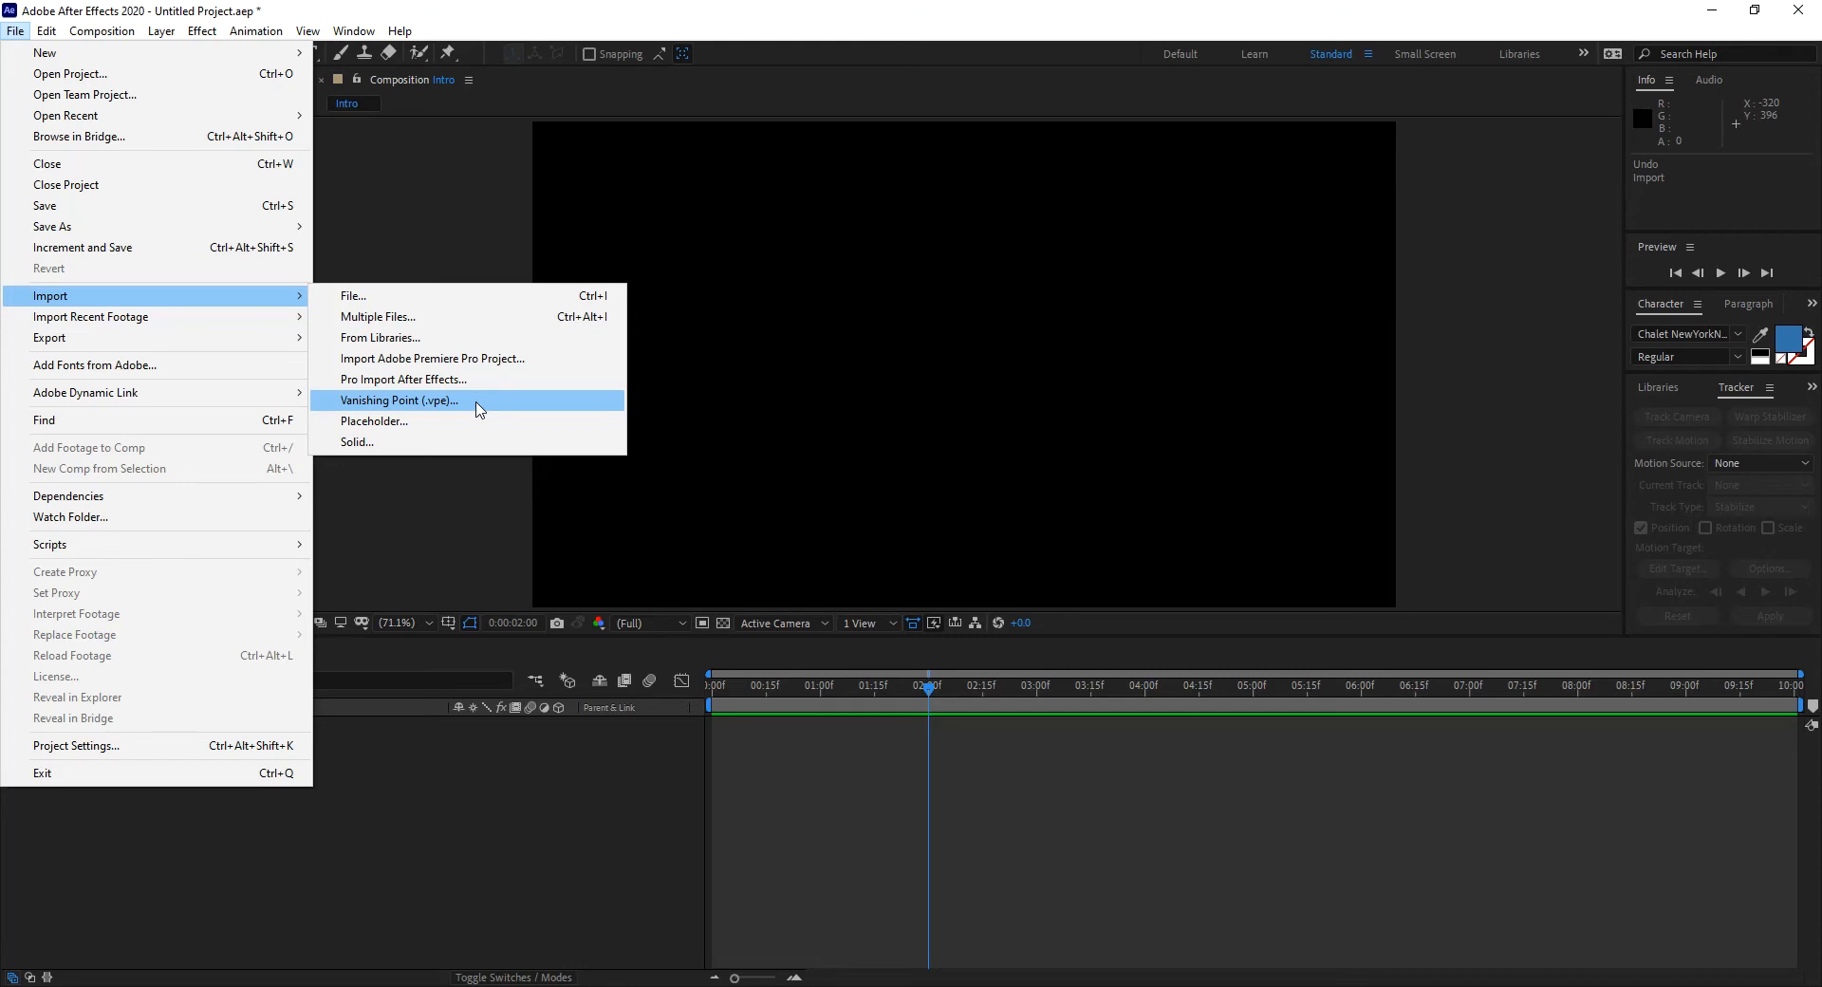
{"action": "left_click", "coordinate": [386, 297]}
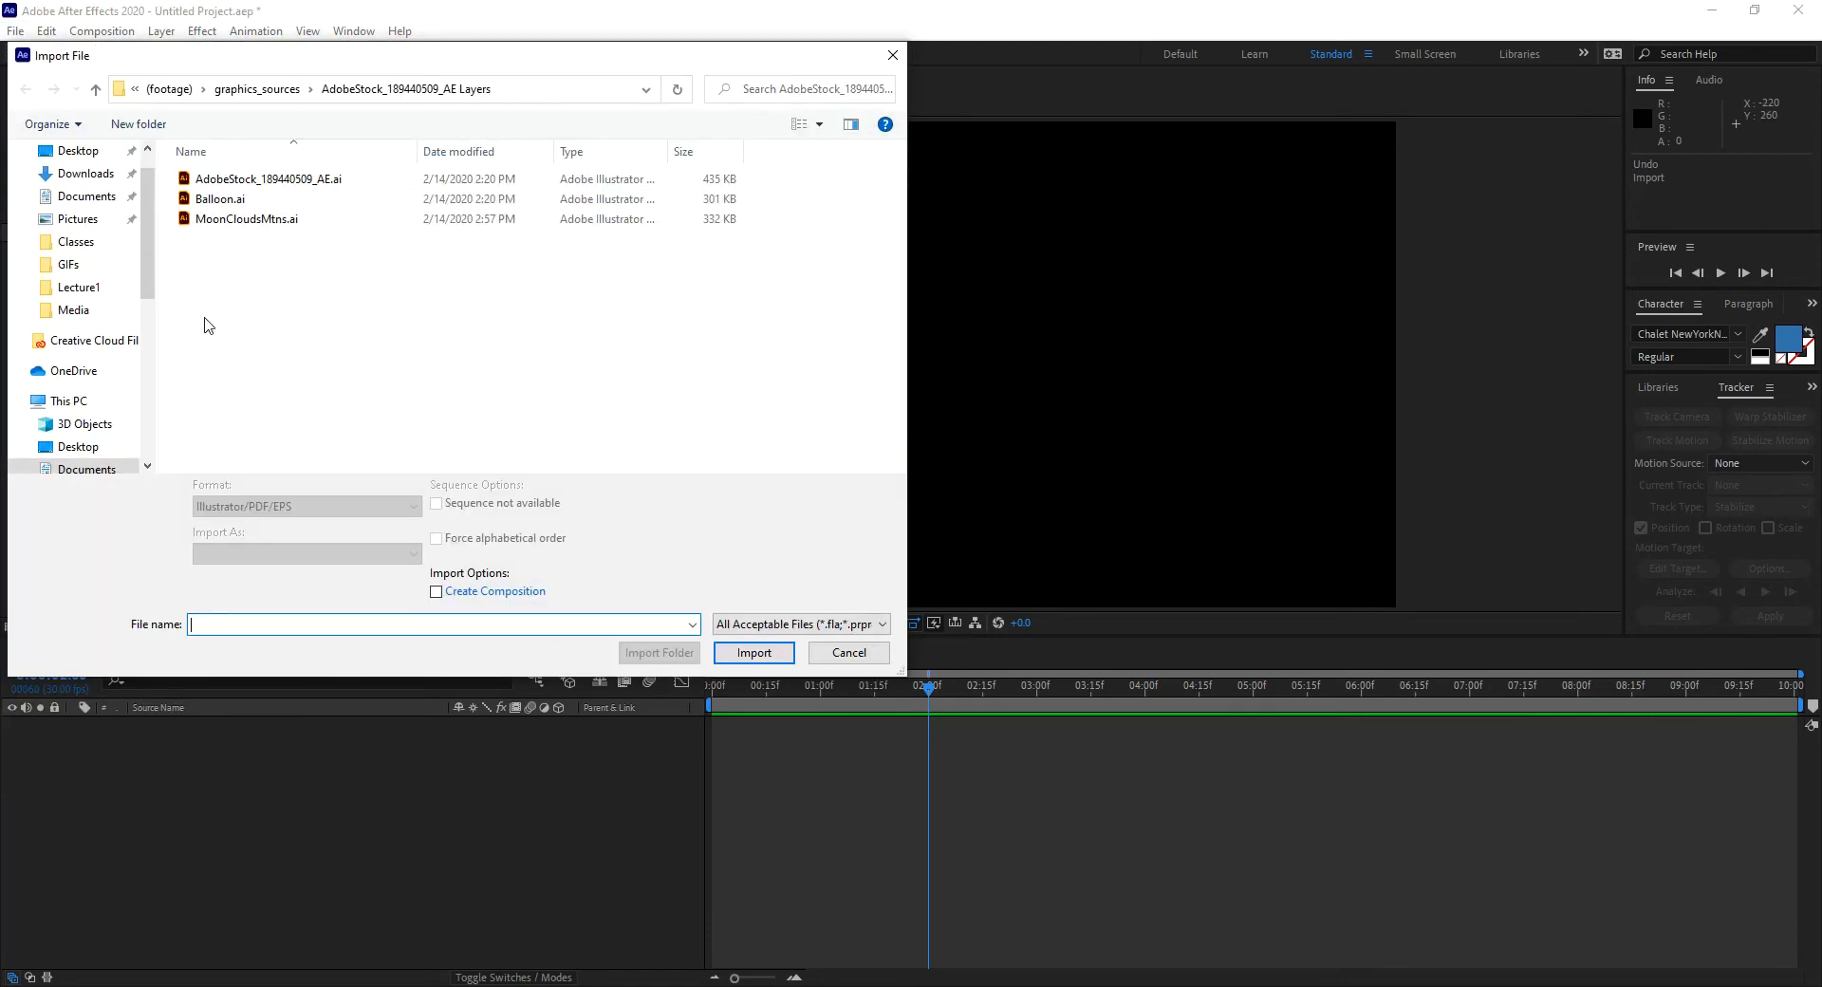
{"action": "left_click", "coordinate": [222, 201]}
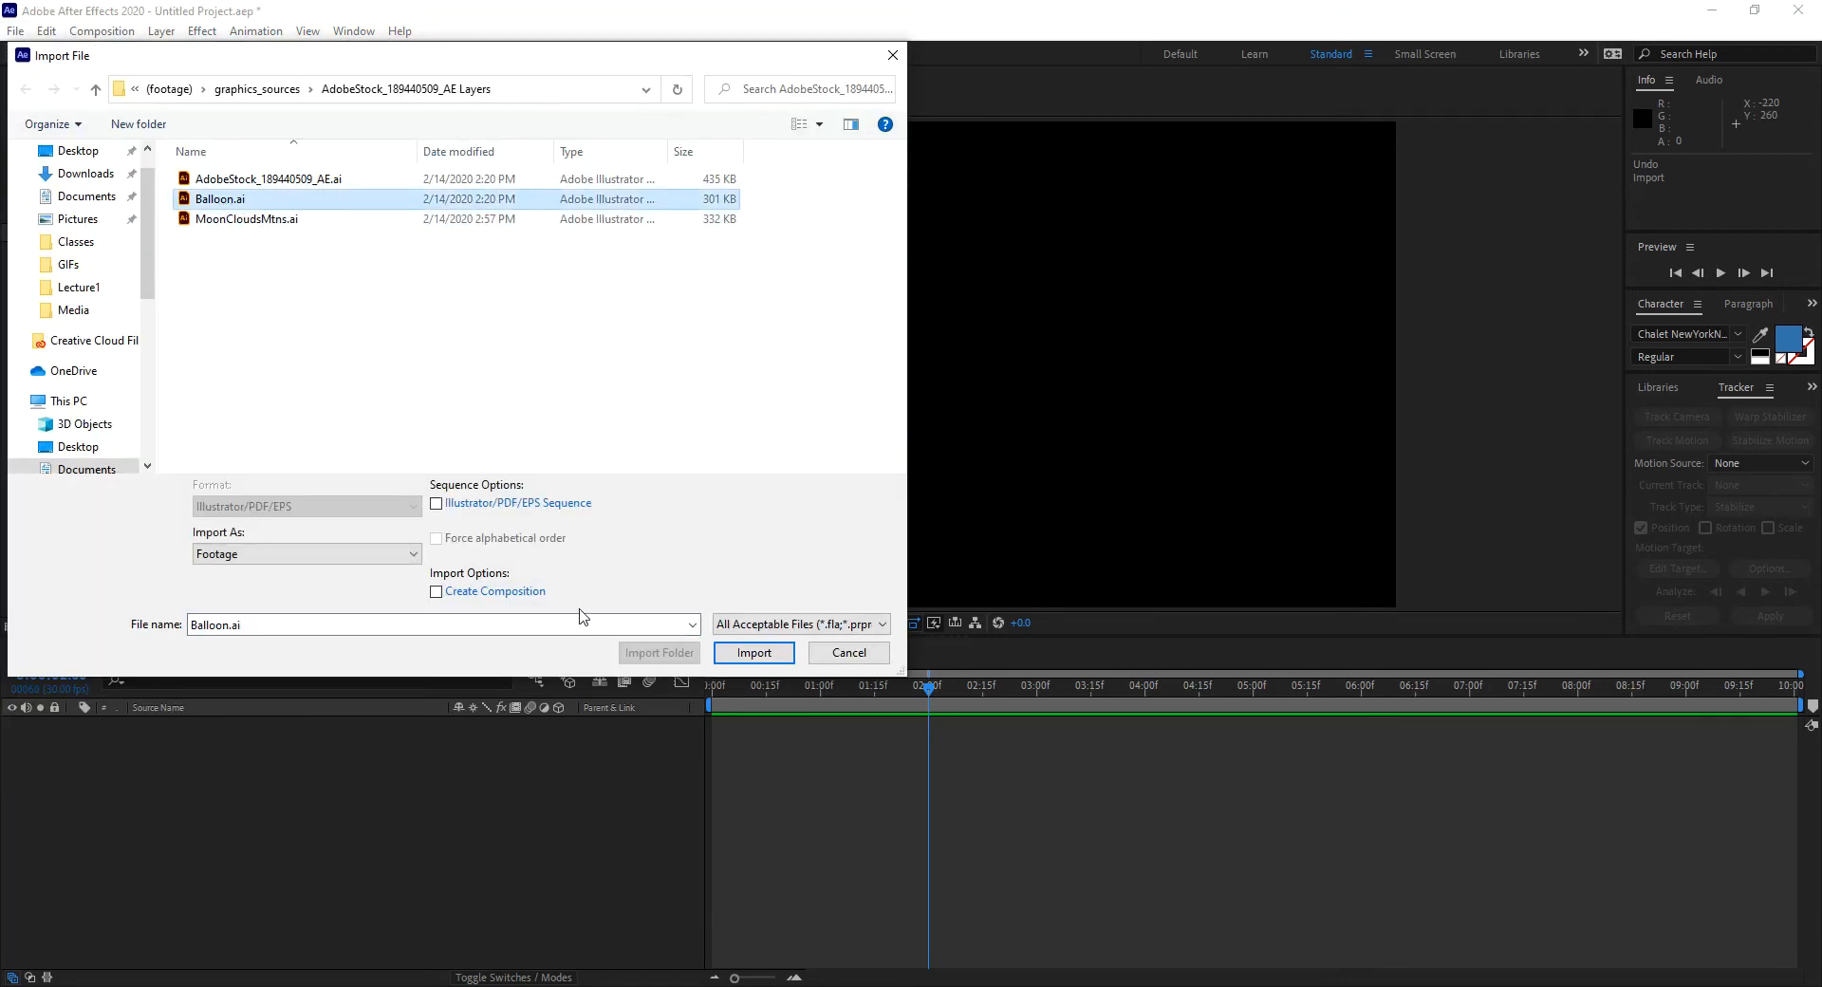
{"action": "left_click", "coordinate": [754, 652]}
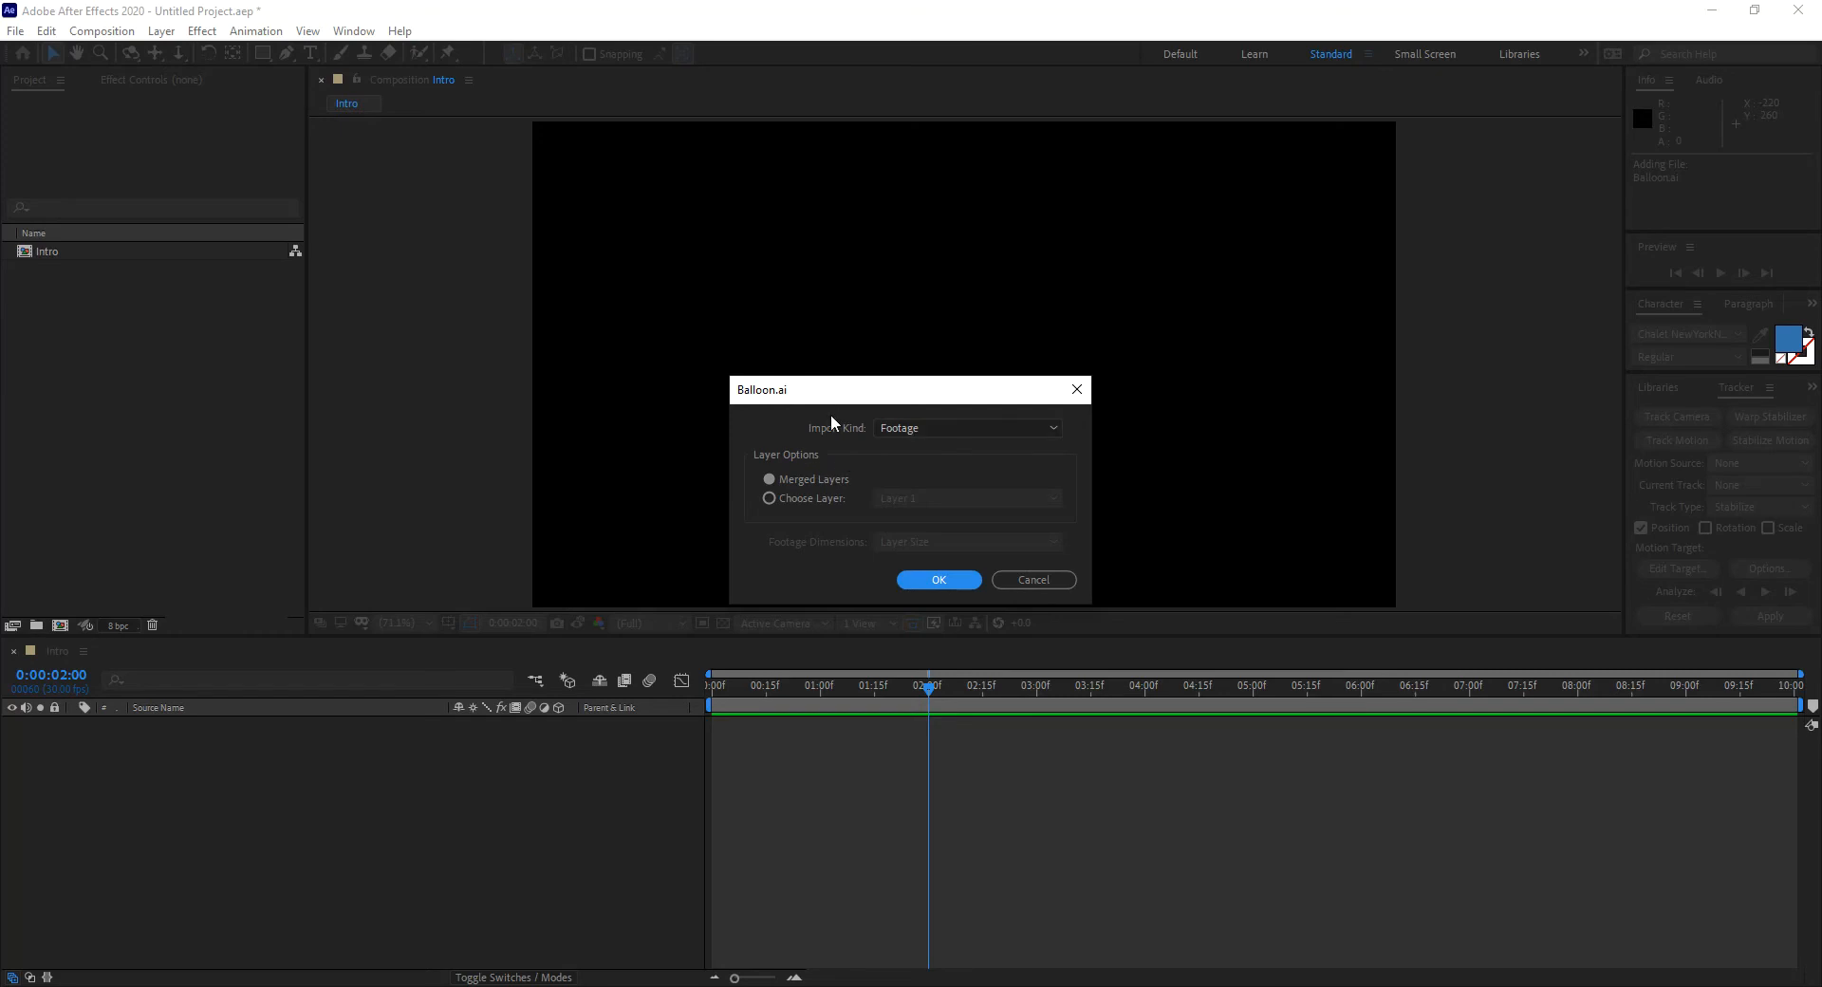
Import the balloon artwork as footage, choosing Layer 1 with Layer Size footage dimensions.
{"action": "left_click", "coordinate": [938, 428]}
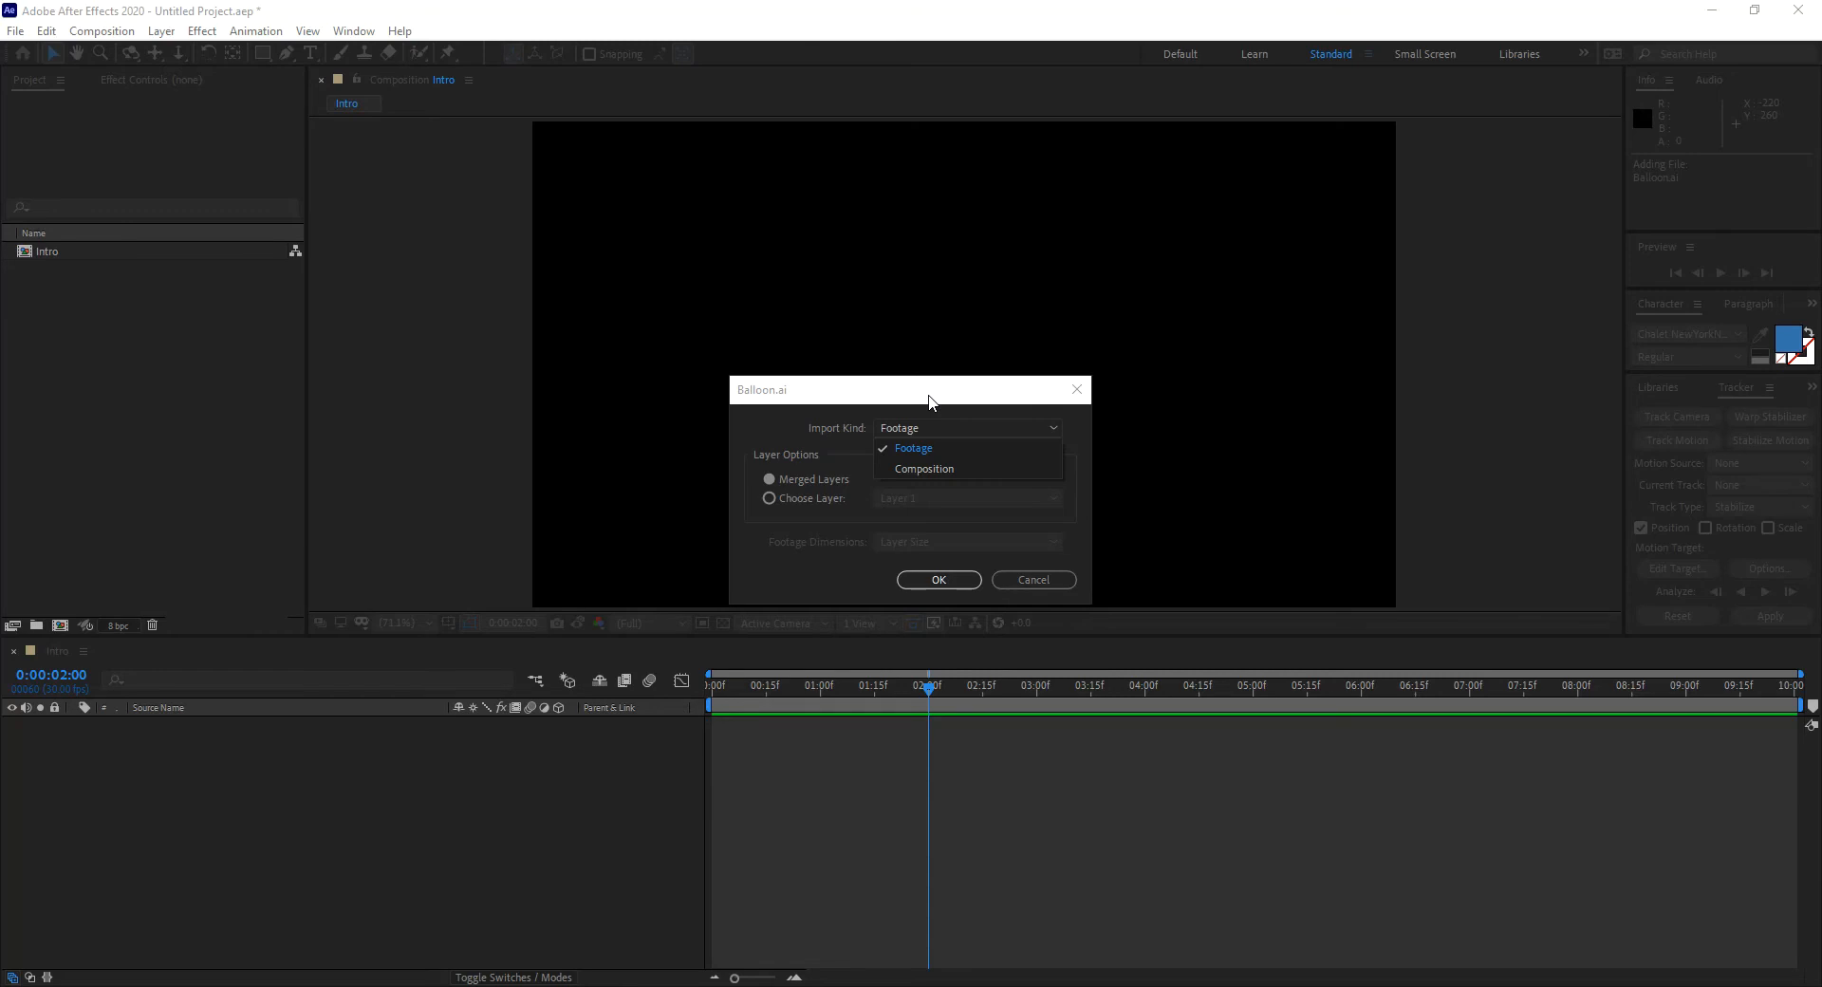
{"action": "left_click", "coordinate": [856, 421]}
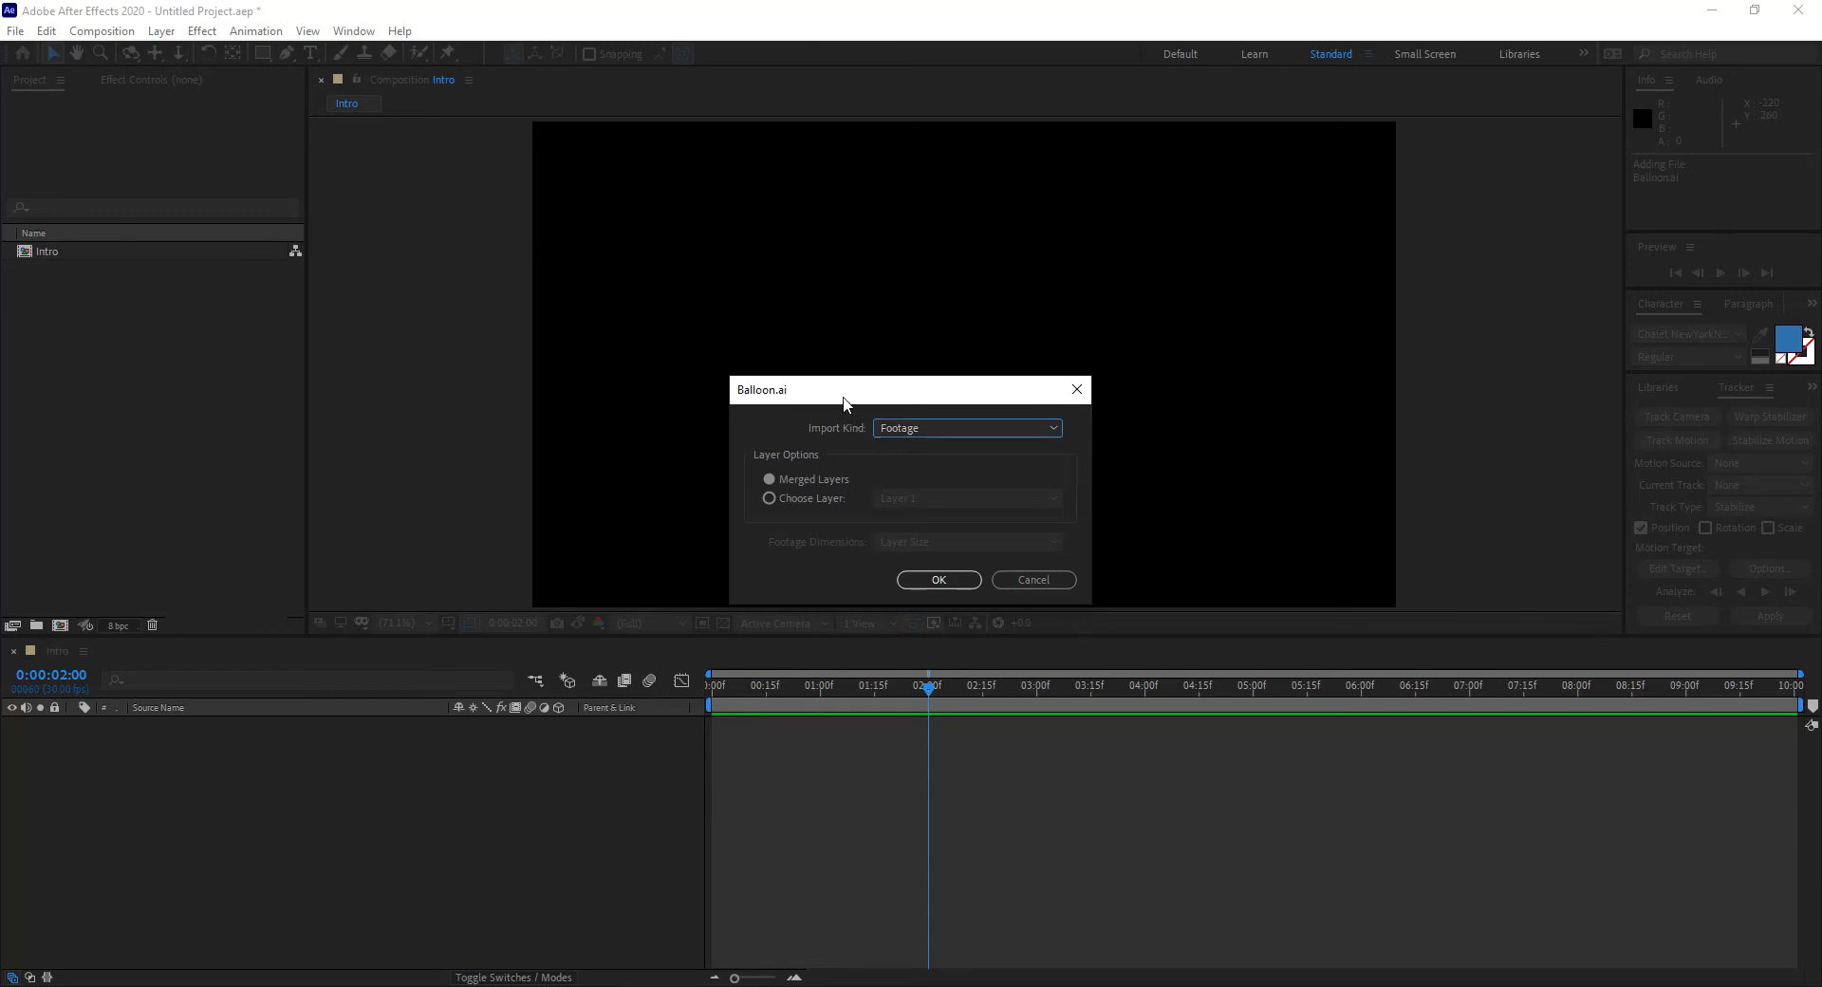
{"action": "left_click", "coordinate": [797, 498]}
{"action": "left_click", "coordinate": [901, 499]}
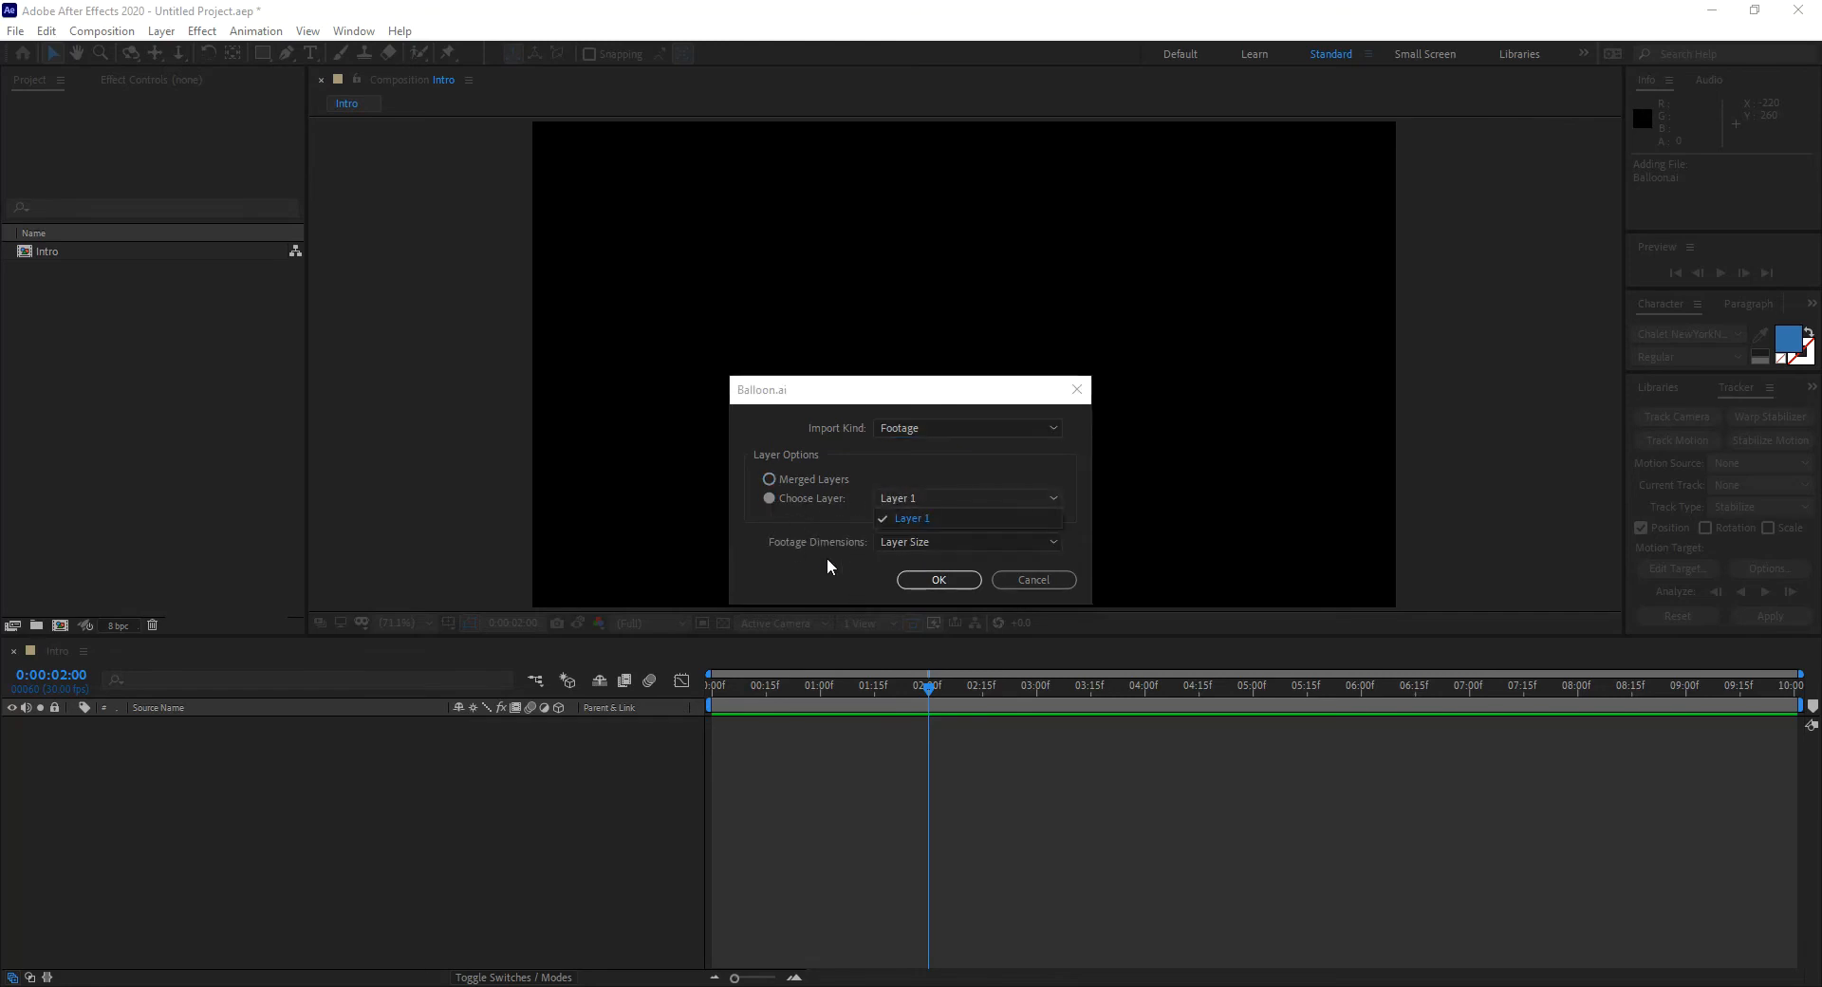
{"action": "left_click", "coordinate": [810, 480]}
{"action": "left_click", "coordinate": [809, 479]}
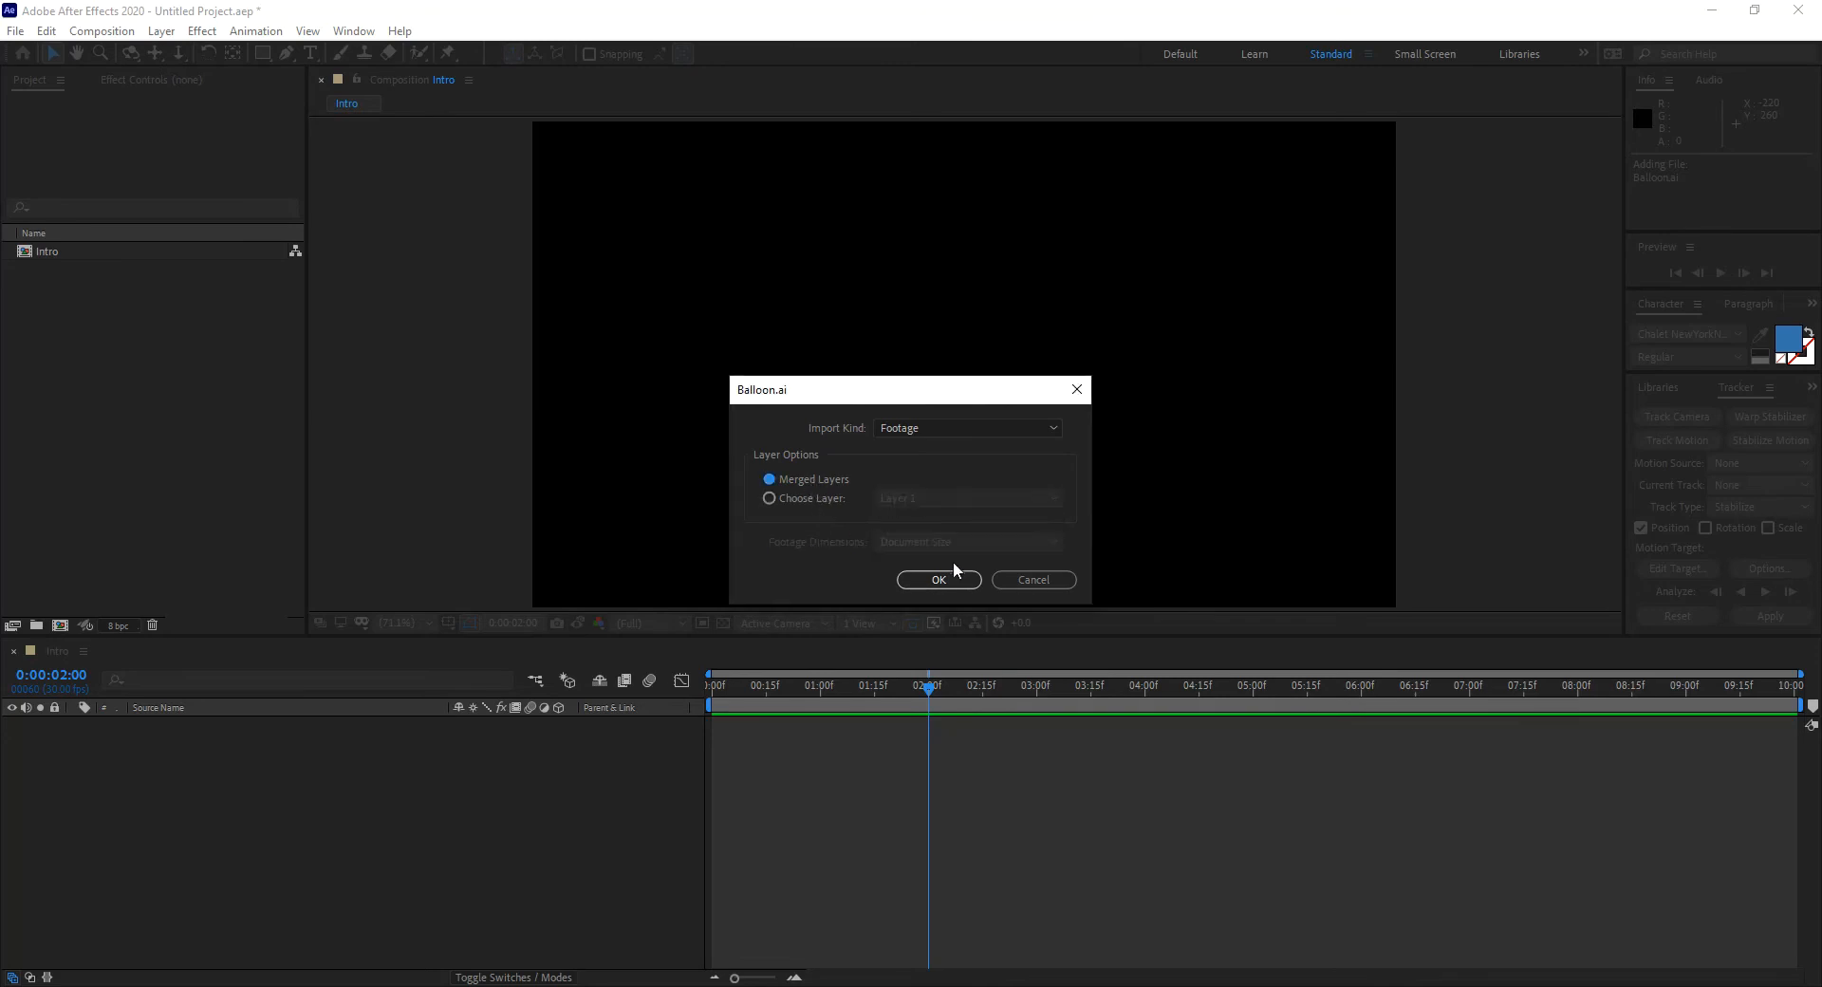
{"action": "left_click", "coordinate": [818, 497]}
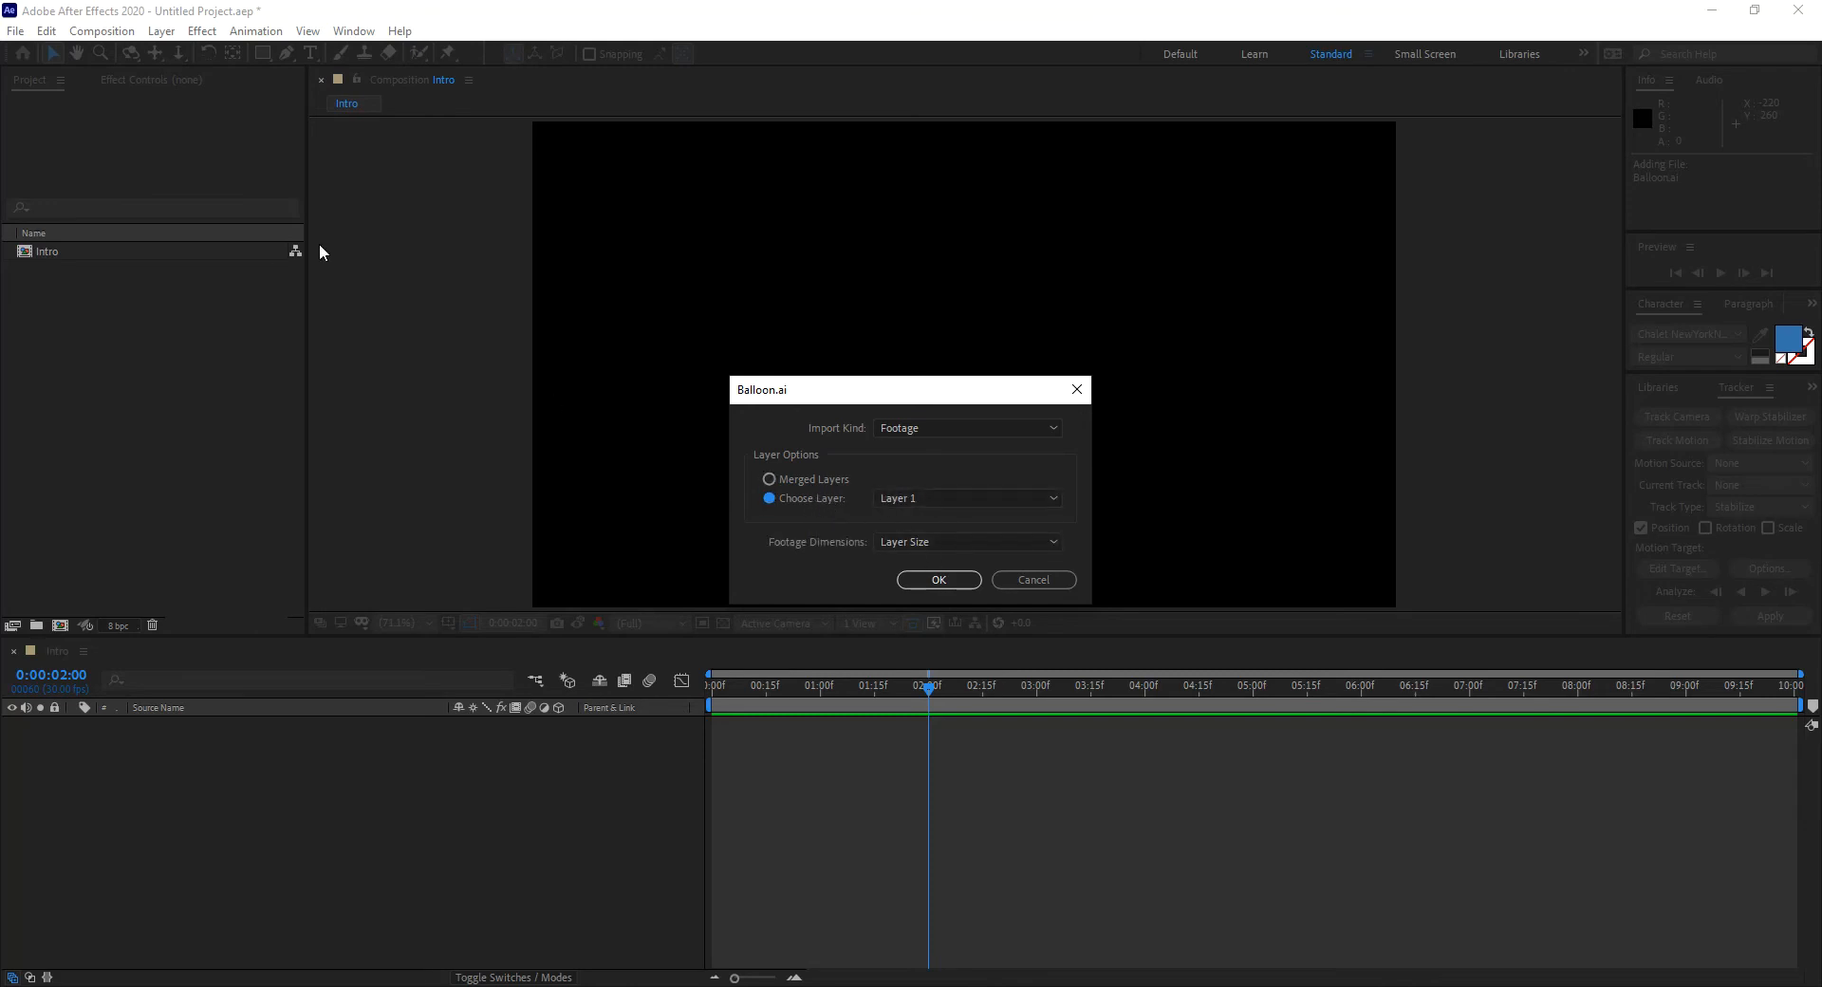
{"action": "left_click", "coordinate": [932, 497]}
{"action": "left_click", "coordinate": [947, 540]}
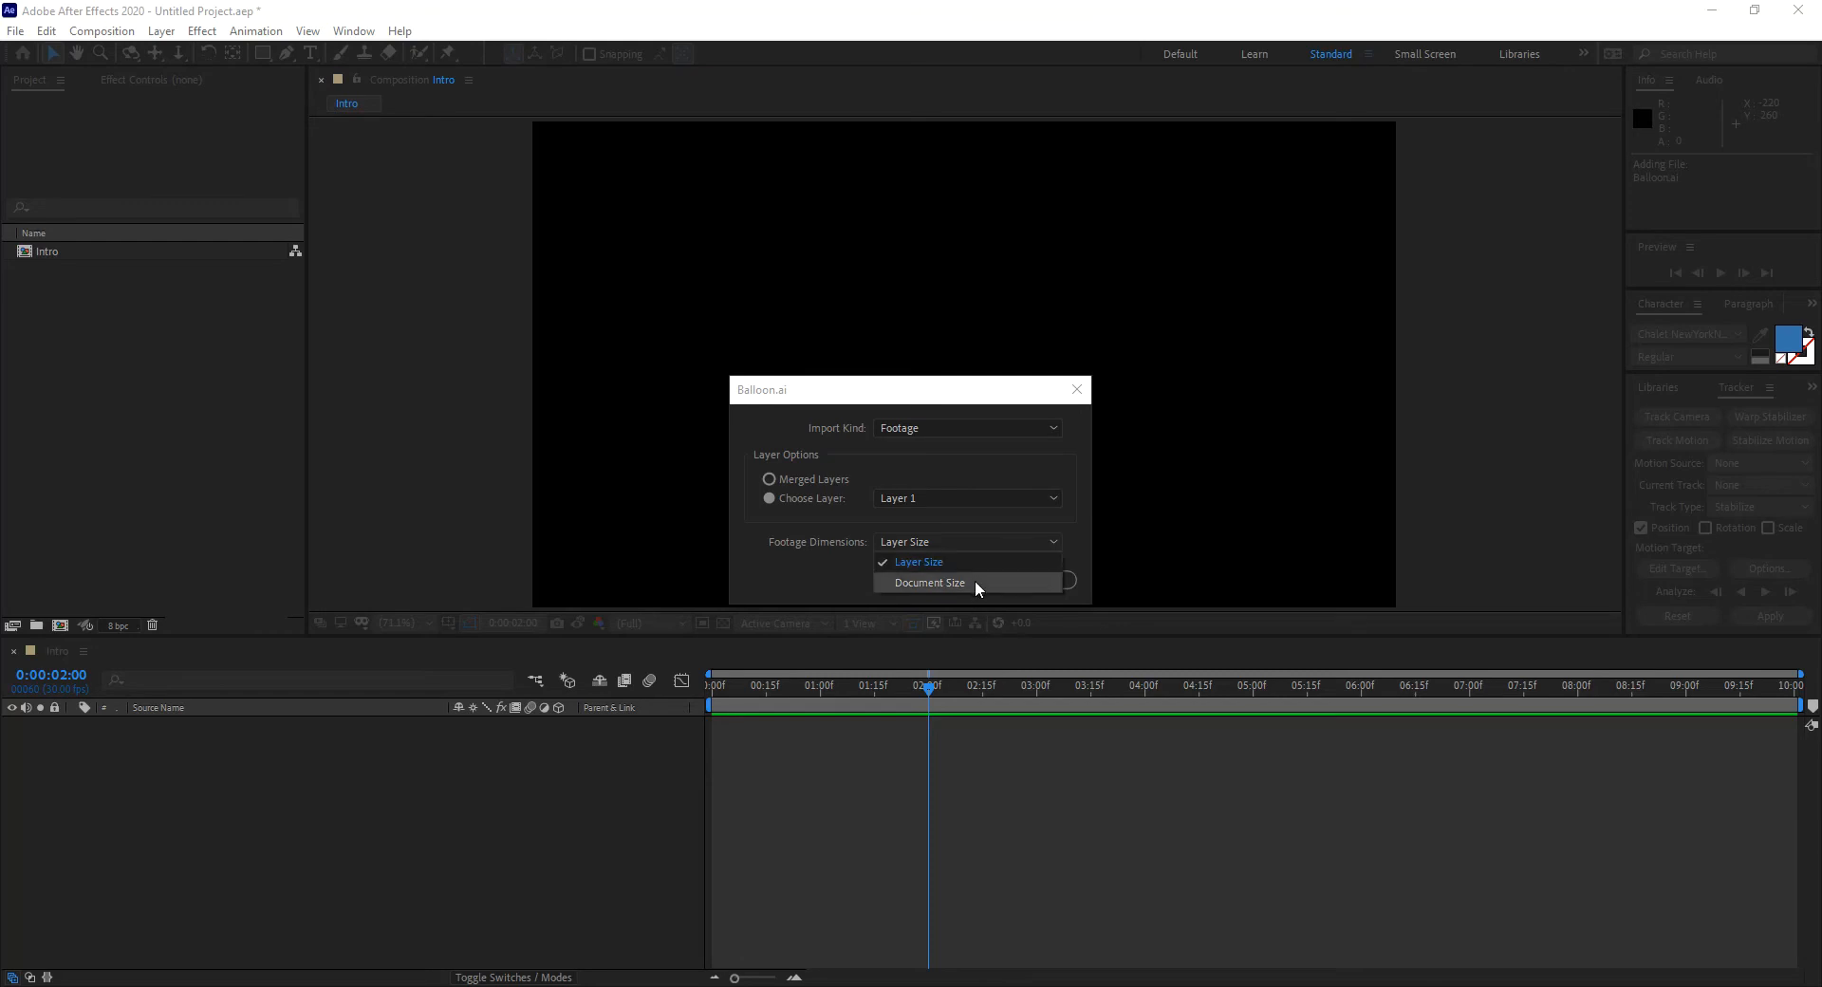
{"action": "left_click", "coordinate": [1078, 543]}
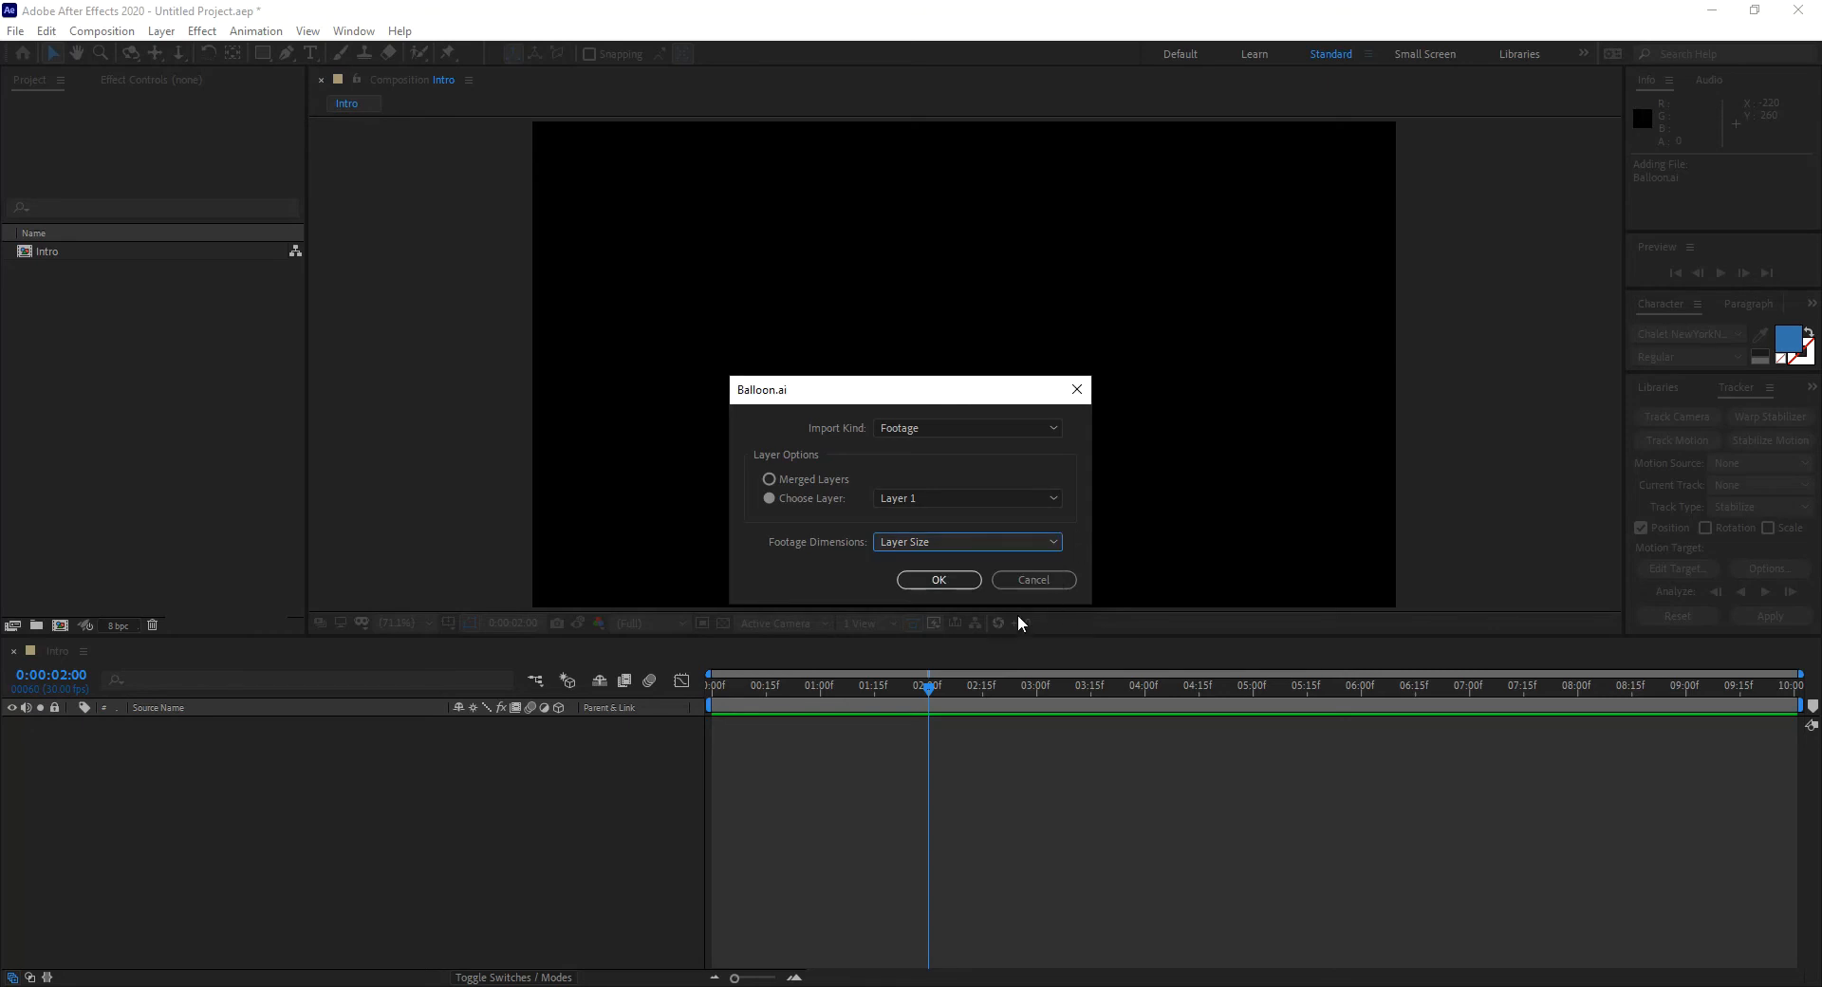
{"action": "left_click", "coordinate": [930, 578]}
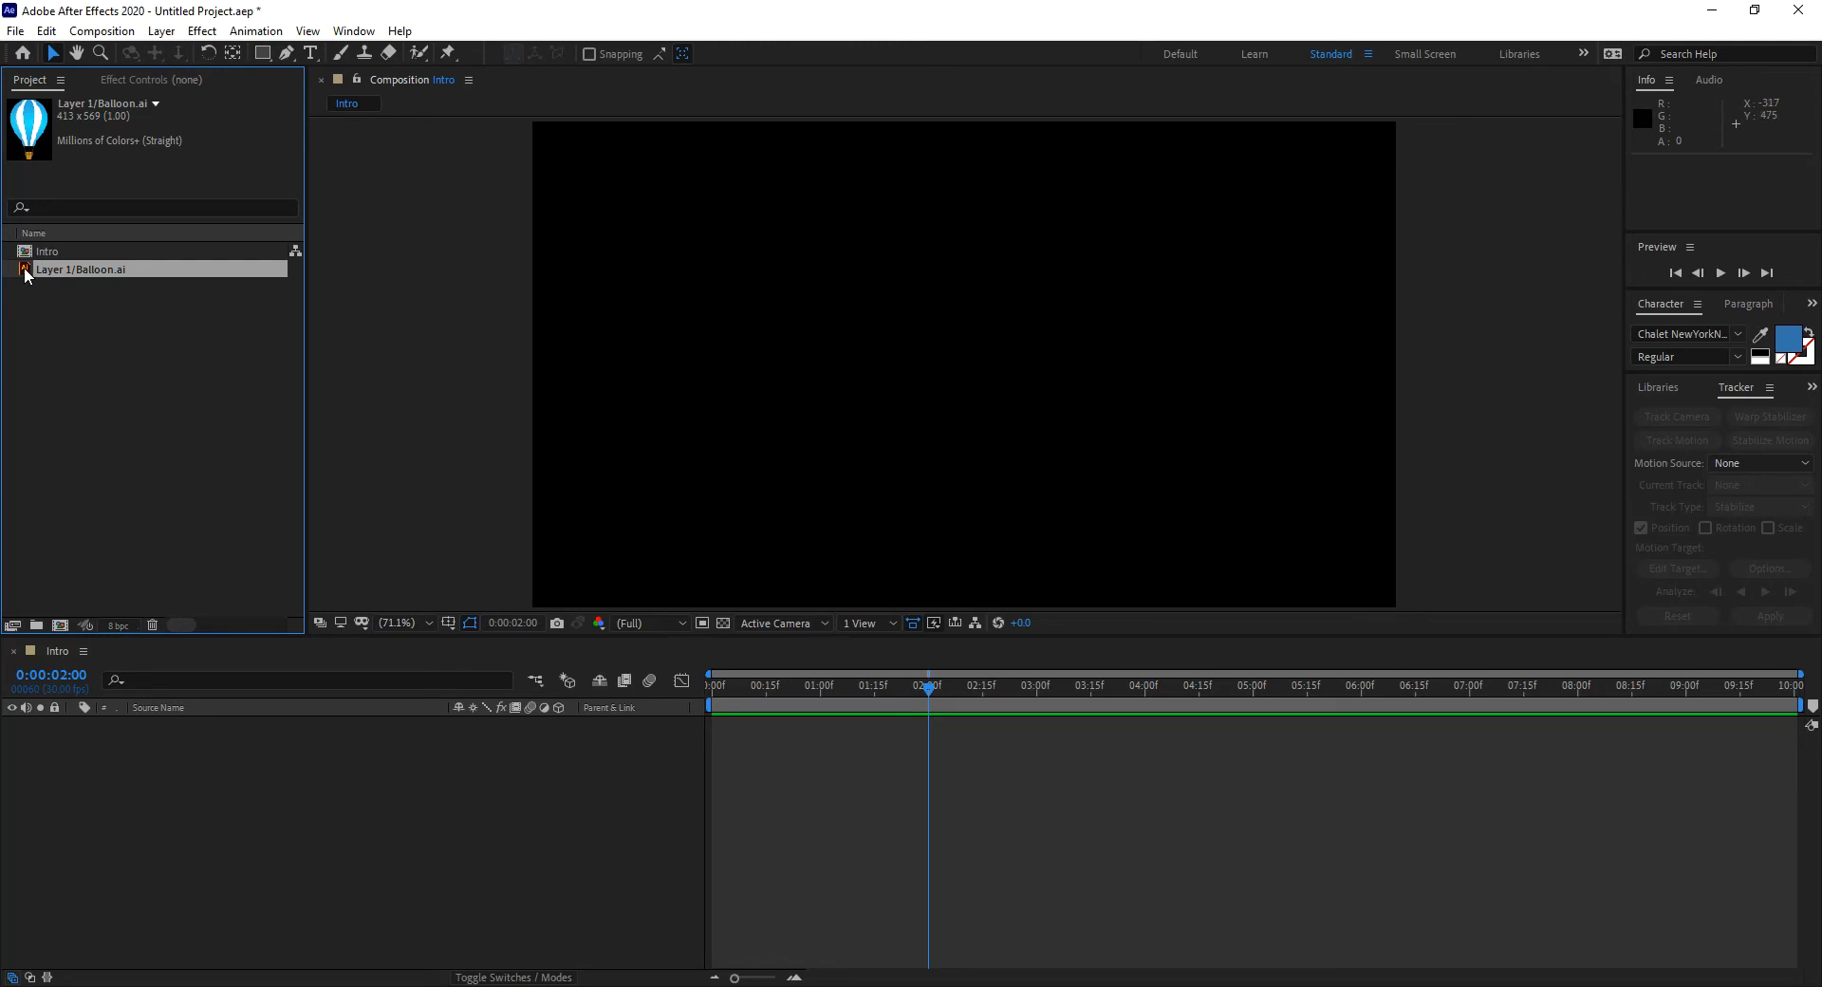
Add the balloon footage to the Intro composition as a layer and set the current time to 0:00:00:00.
{"action": "left_click_drag", "start_coordinate": [25, 269], "coordinate": [287, 797]}
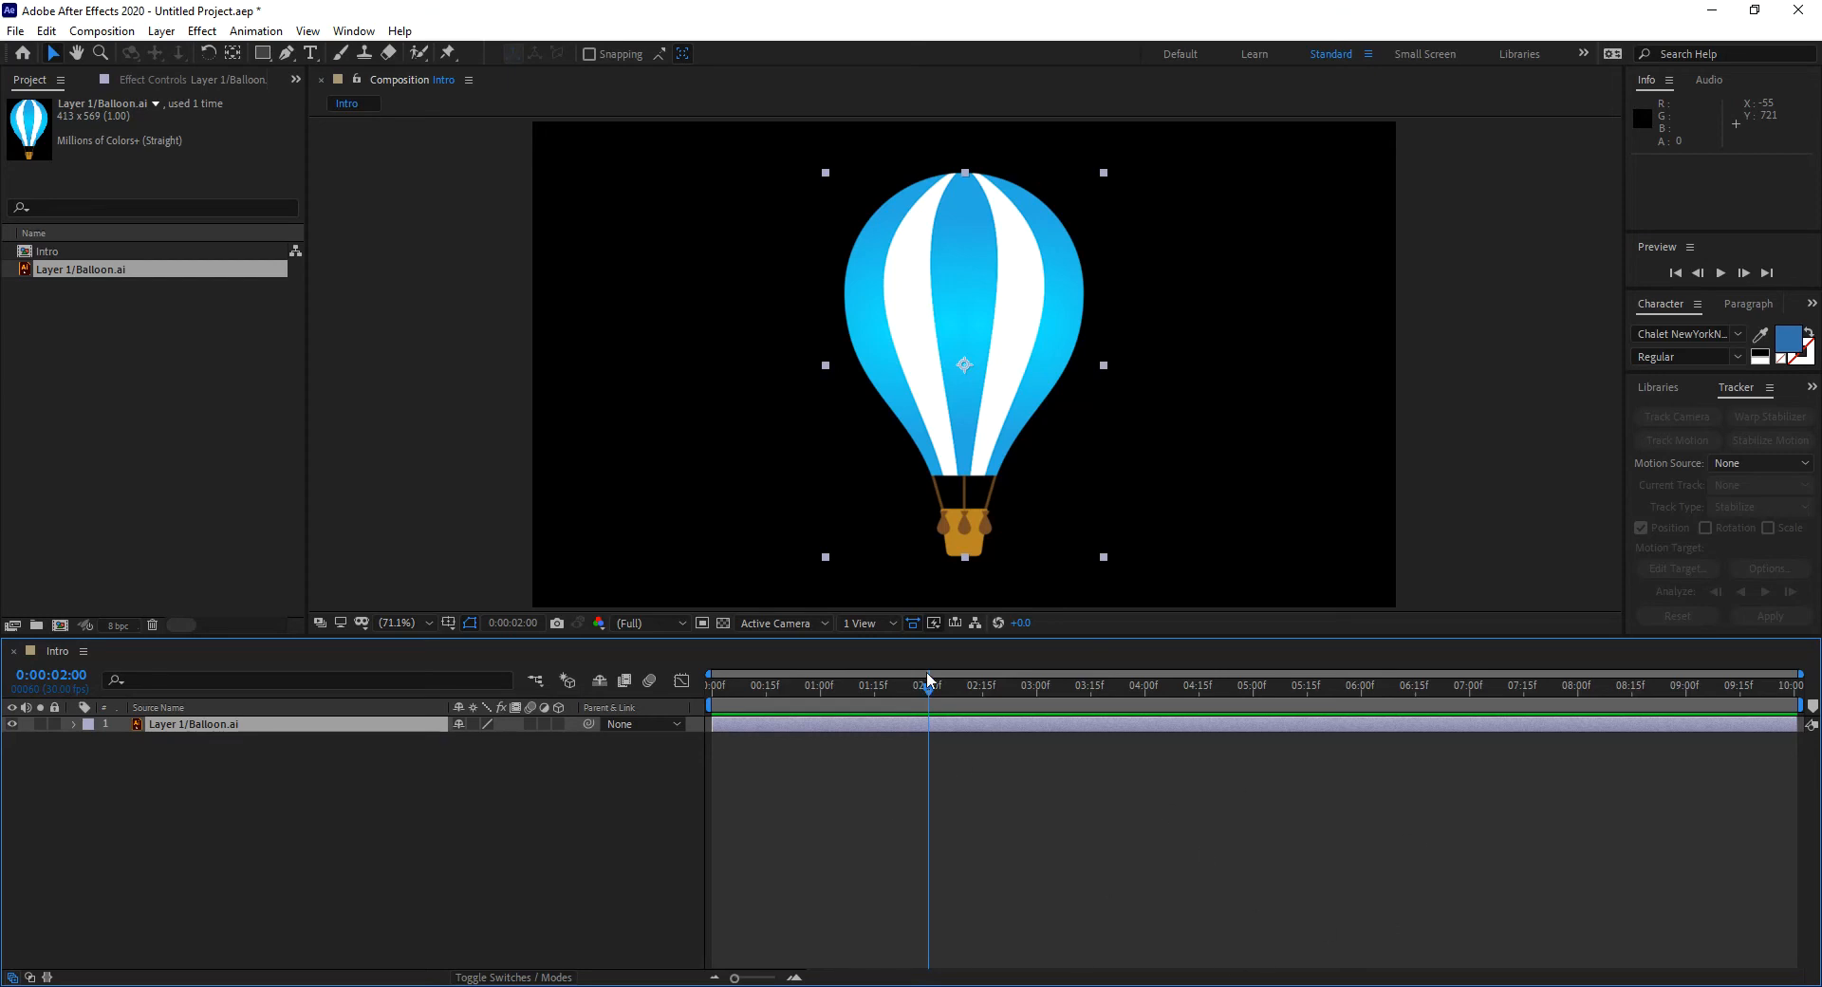
{"action": "left_click_drag", "start_coordinate": [930, 702], "coordinate": [345, 847]}
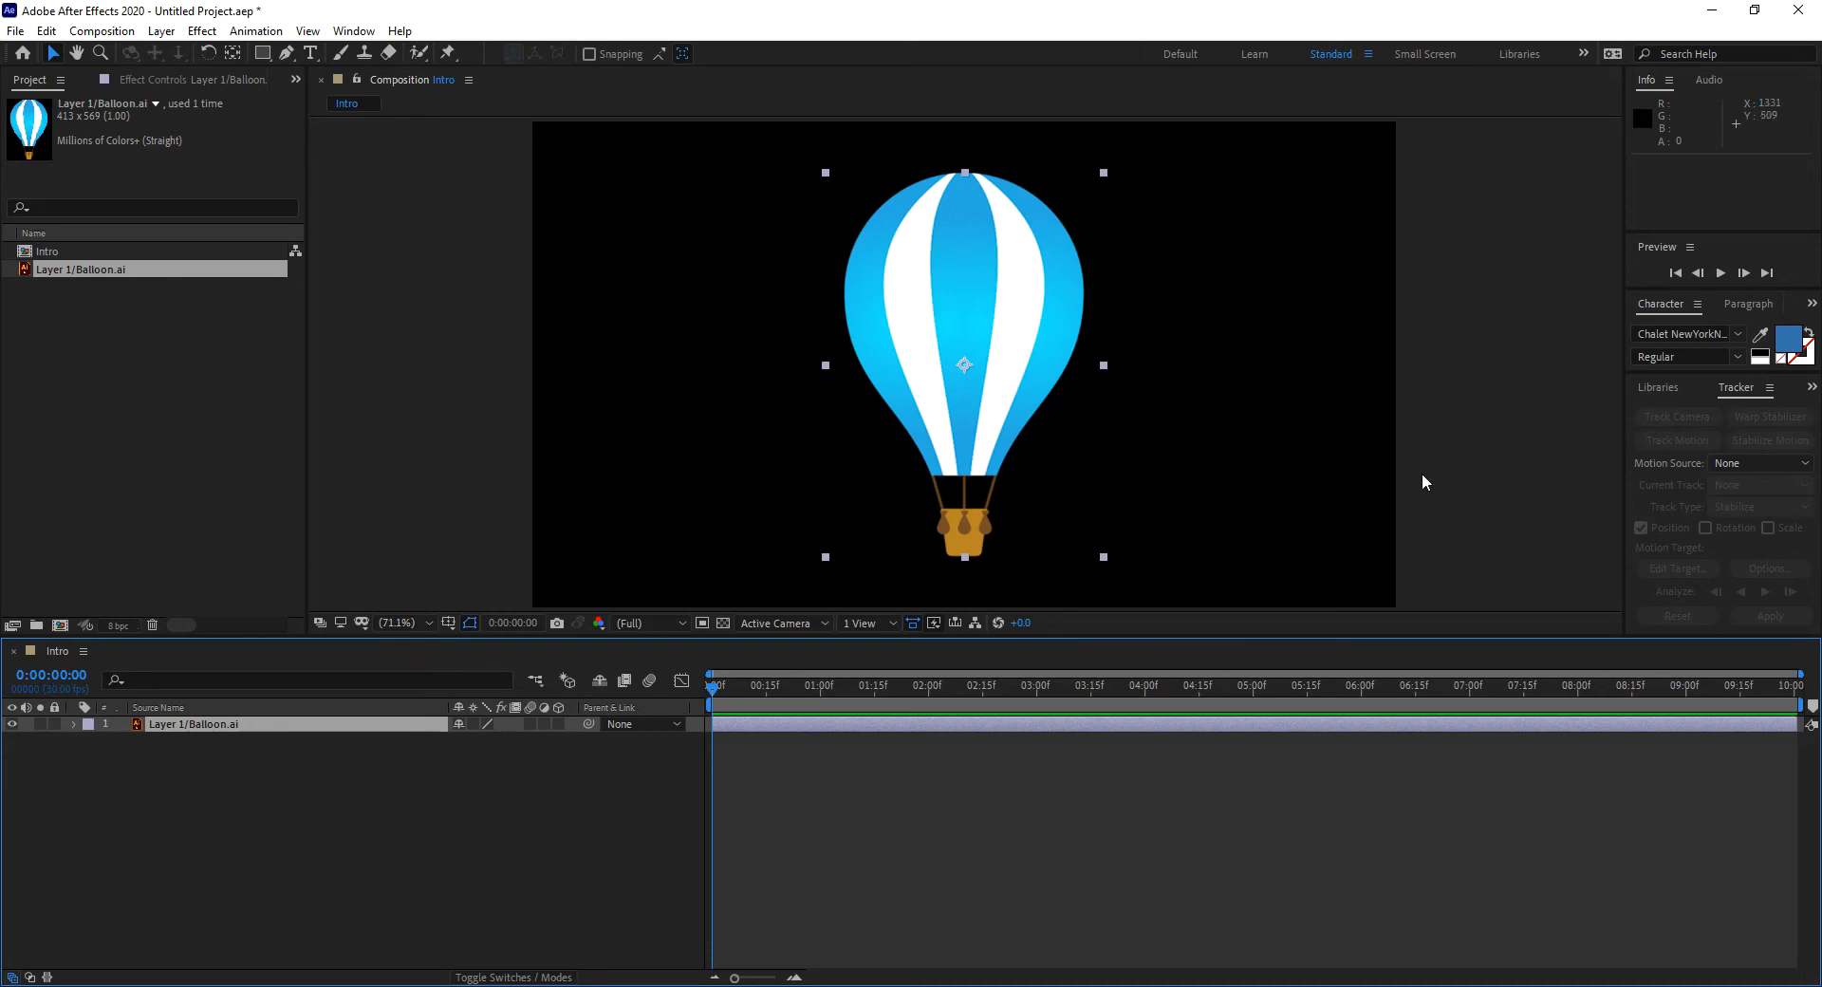
Try moving the balloon around and off the frame and scaling it from its corners, undoing each resize.
{"action": "left_click_drag", "start_coordinate": [1035, 332], "coordinate": [451, 342]}
{"action": "key", "text": "Return"}
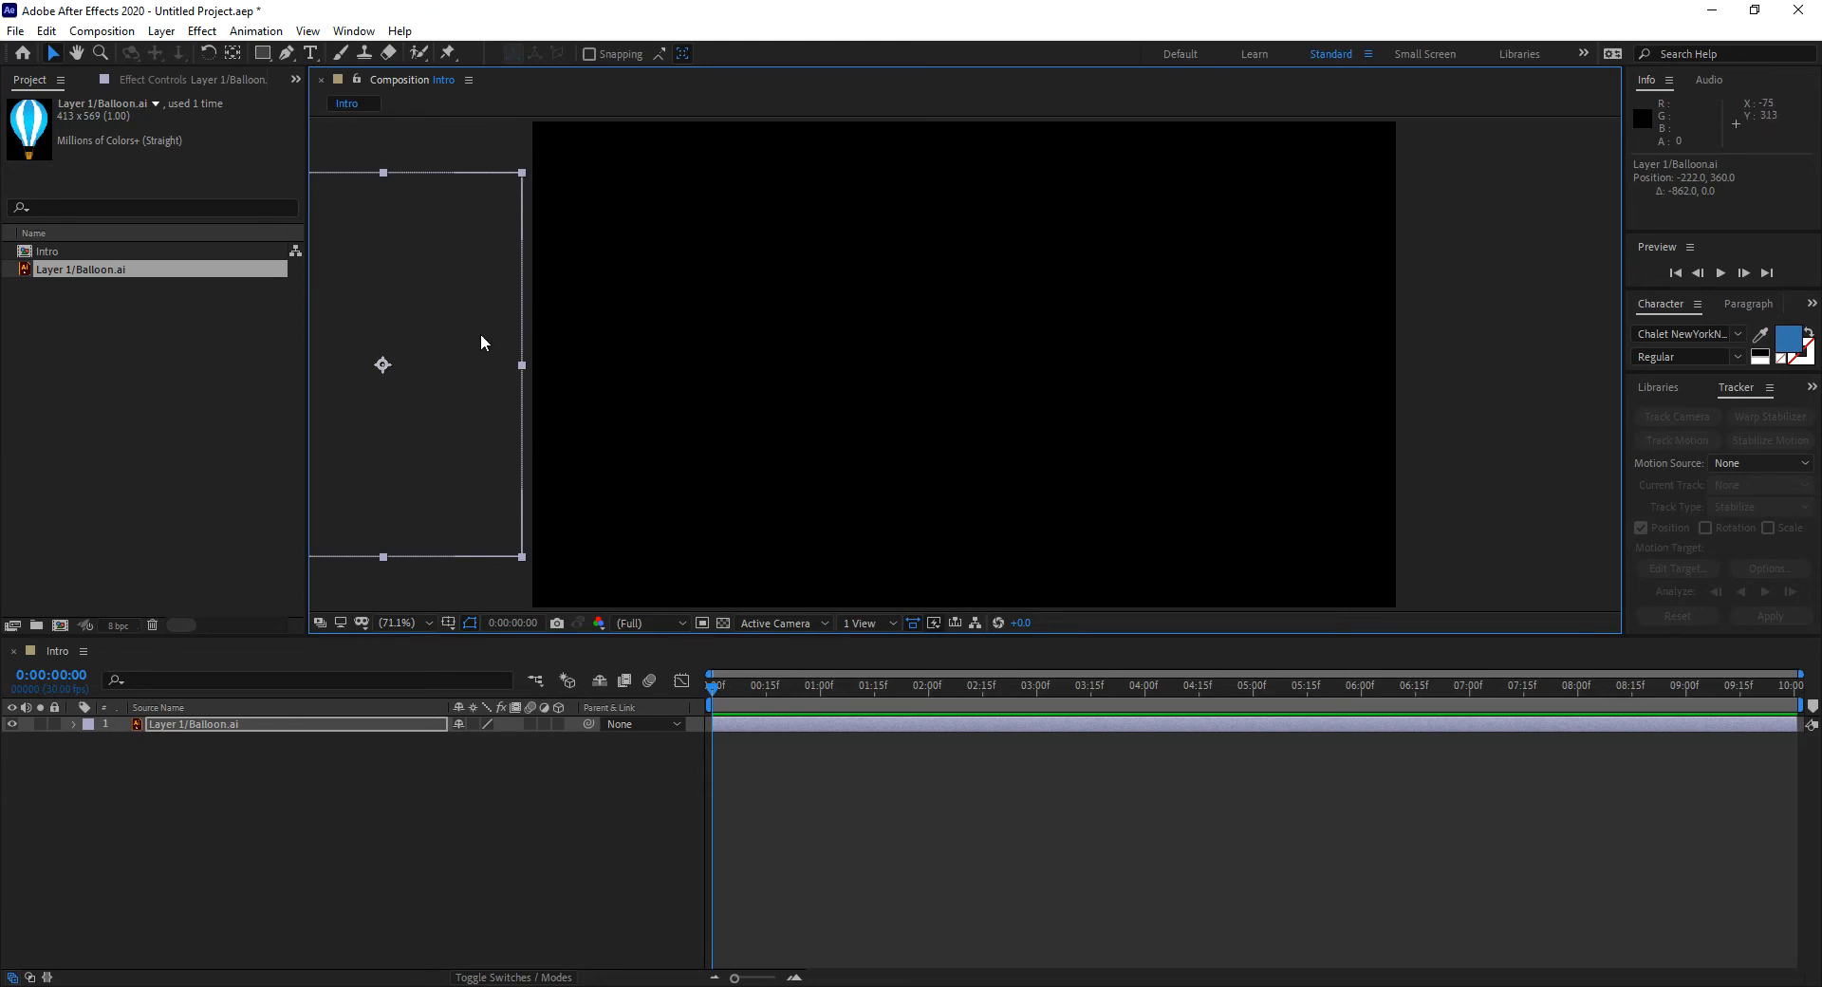
{"action": "left_click_drag", "start_coordinate": [391, 456], "coordinate": [874, 358]}
{"action": "left_click_drag", "start_coordinate": [657, 186], "coordinate": [680, 218]}
{"action": "key", "text": "ctrl+z"}
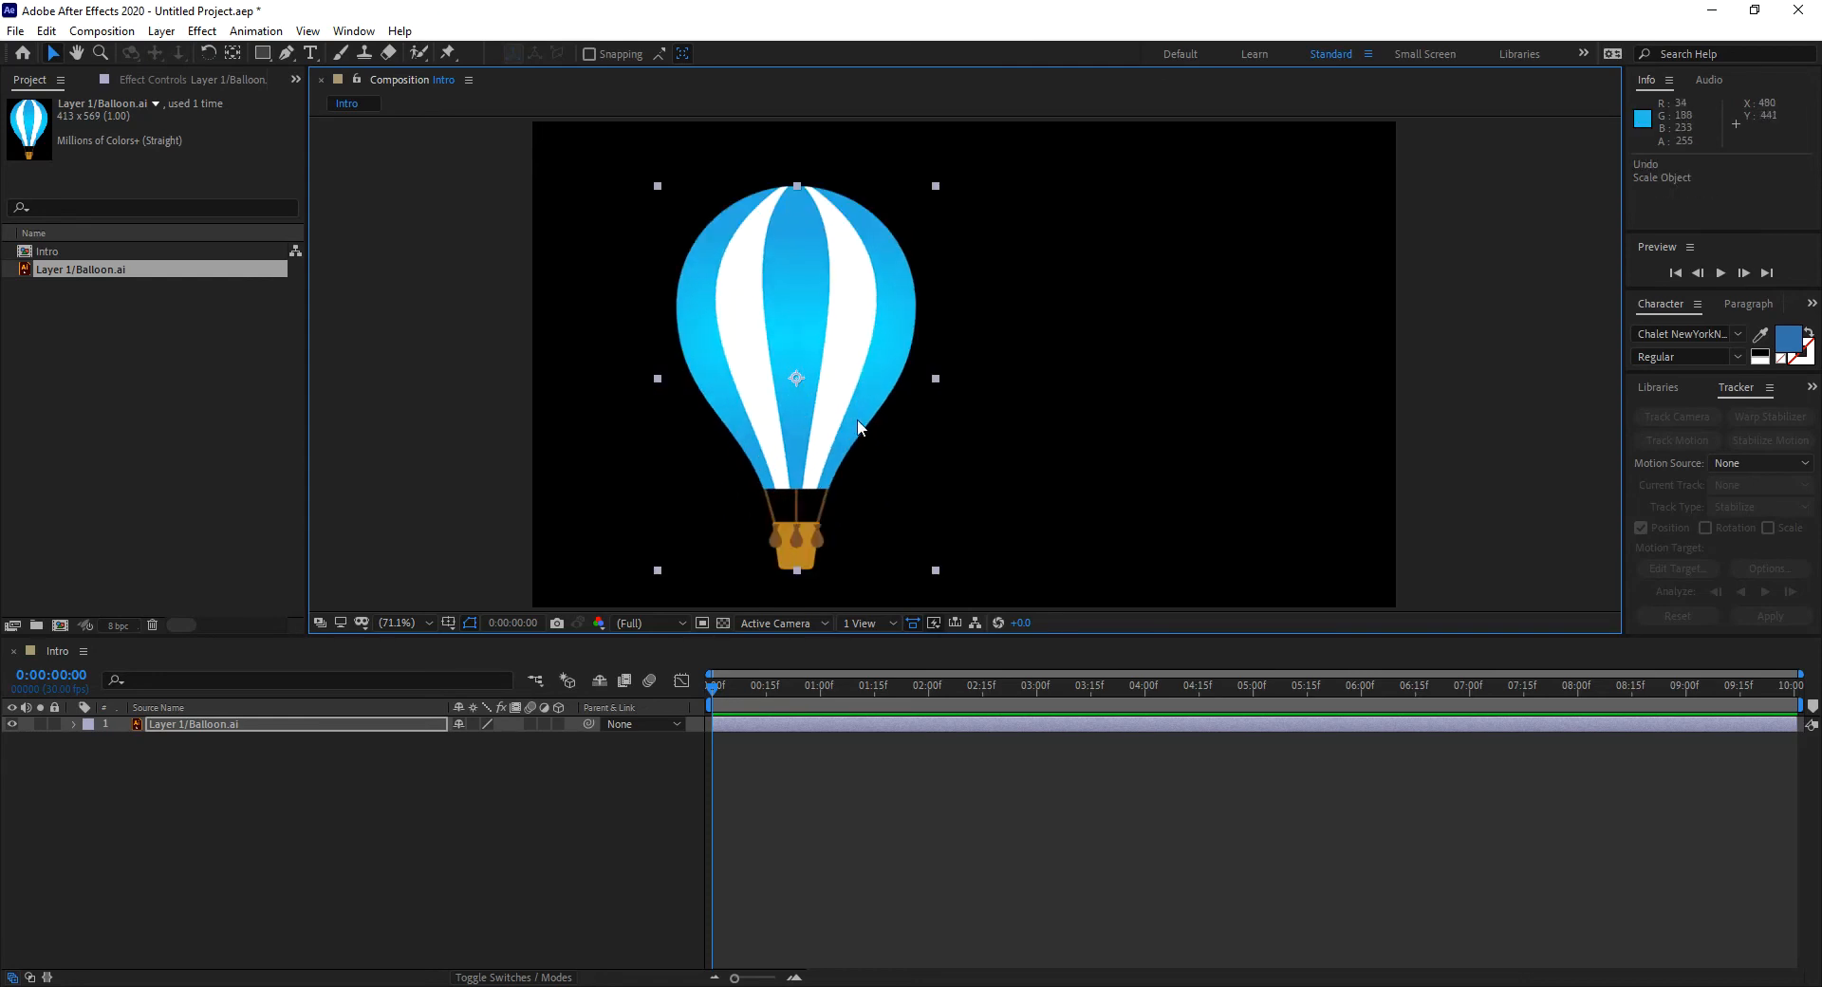
{"action": "key", "text": "ctrl+z"}
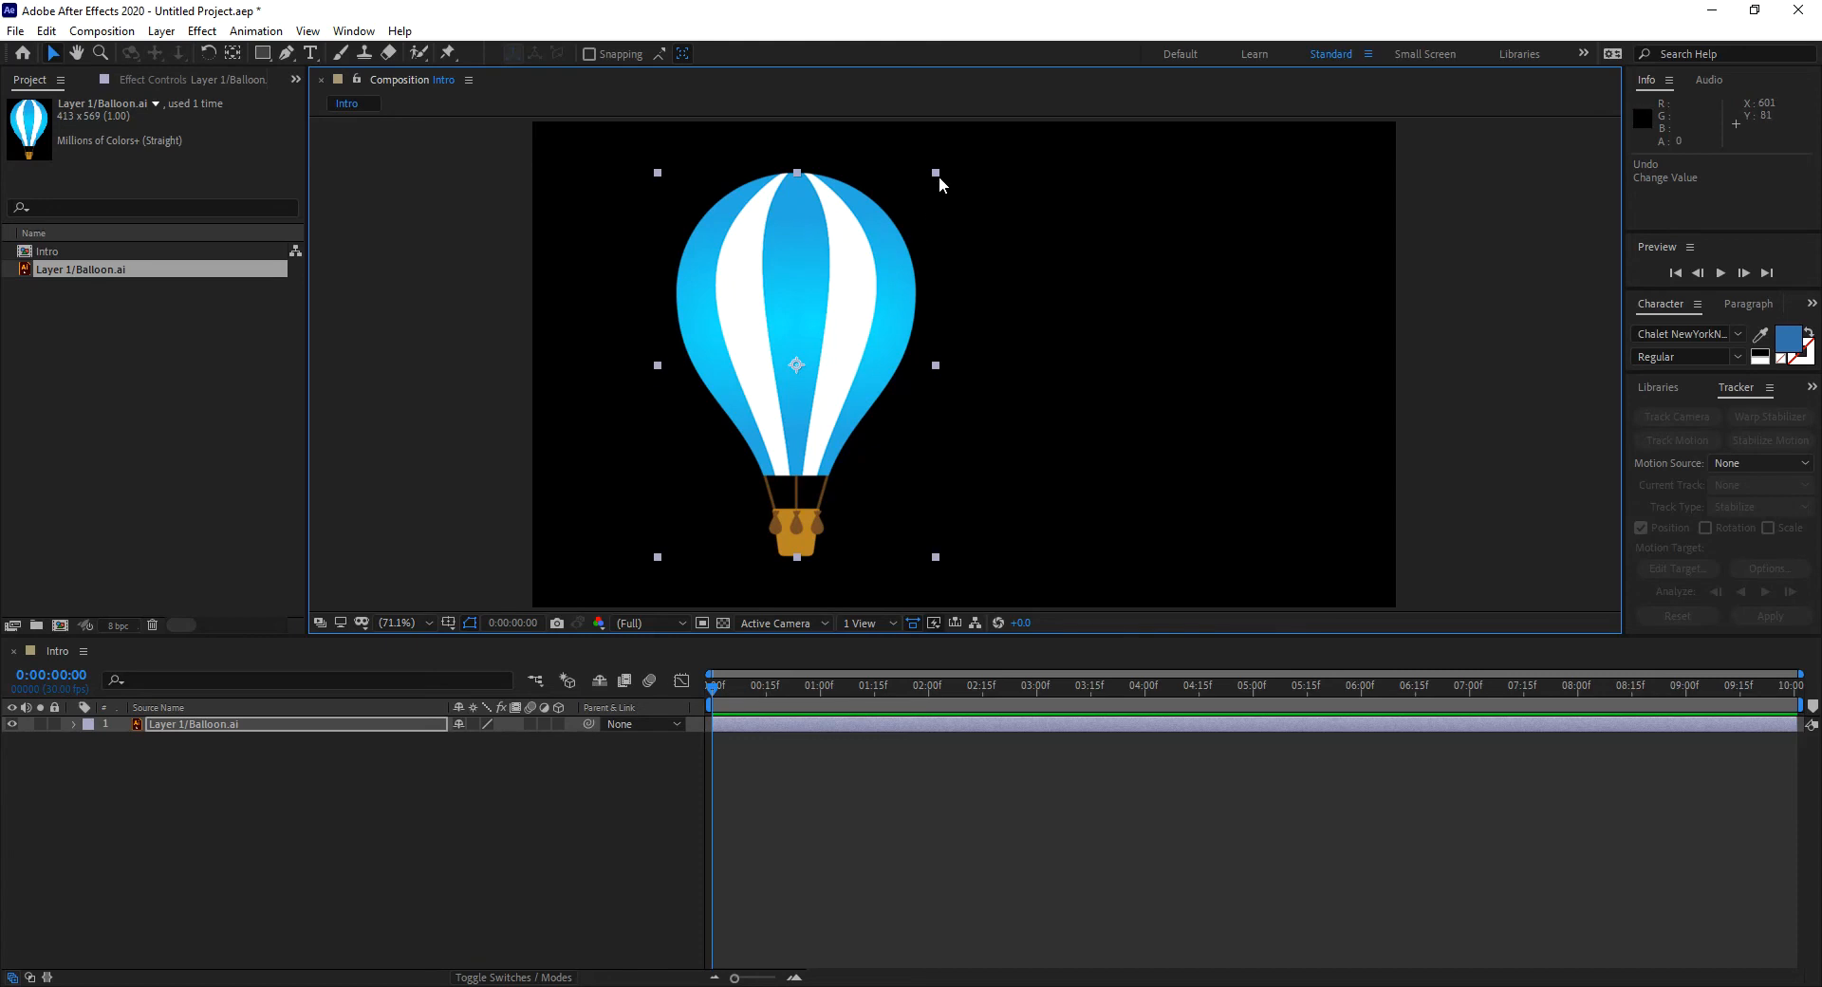
{"action": "left_click_drag", "start_coordinate": [937, 173], "coordinate": [755, 287]}
{"action": "key", "text": "ctrl+z"}
{"action": "left_click_drag", "start_coordinate": [844, 341], "coordinate": [1024, 317]}
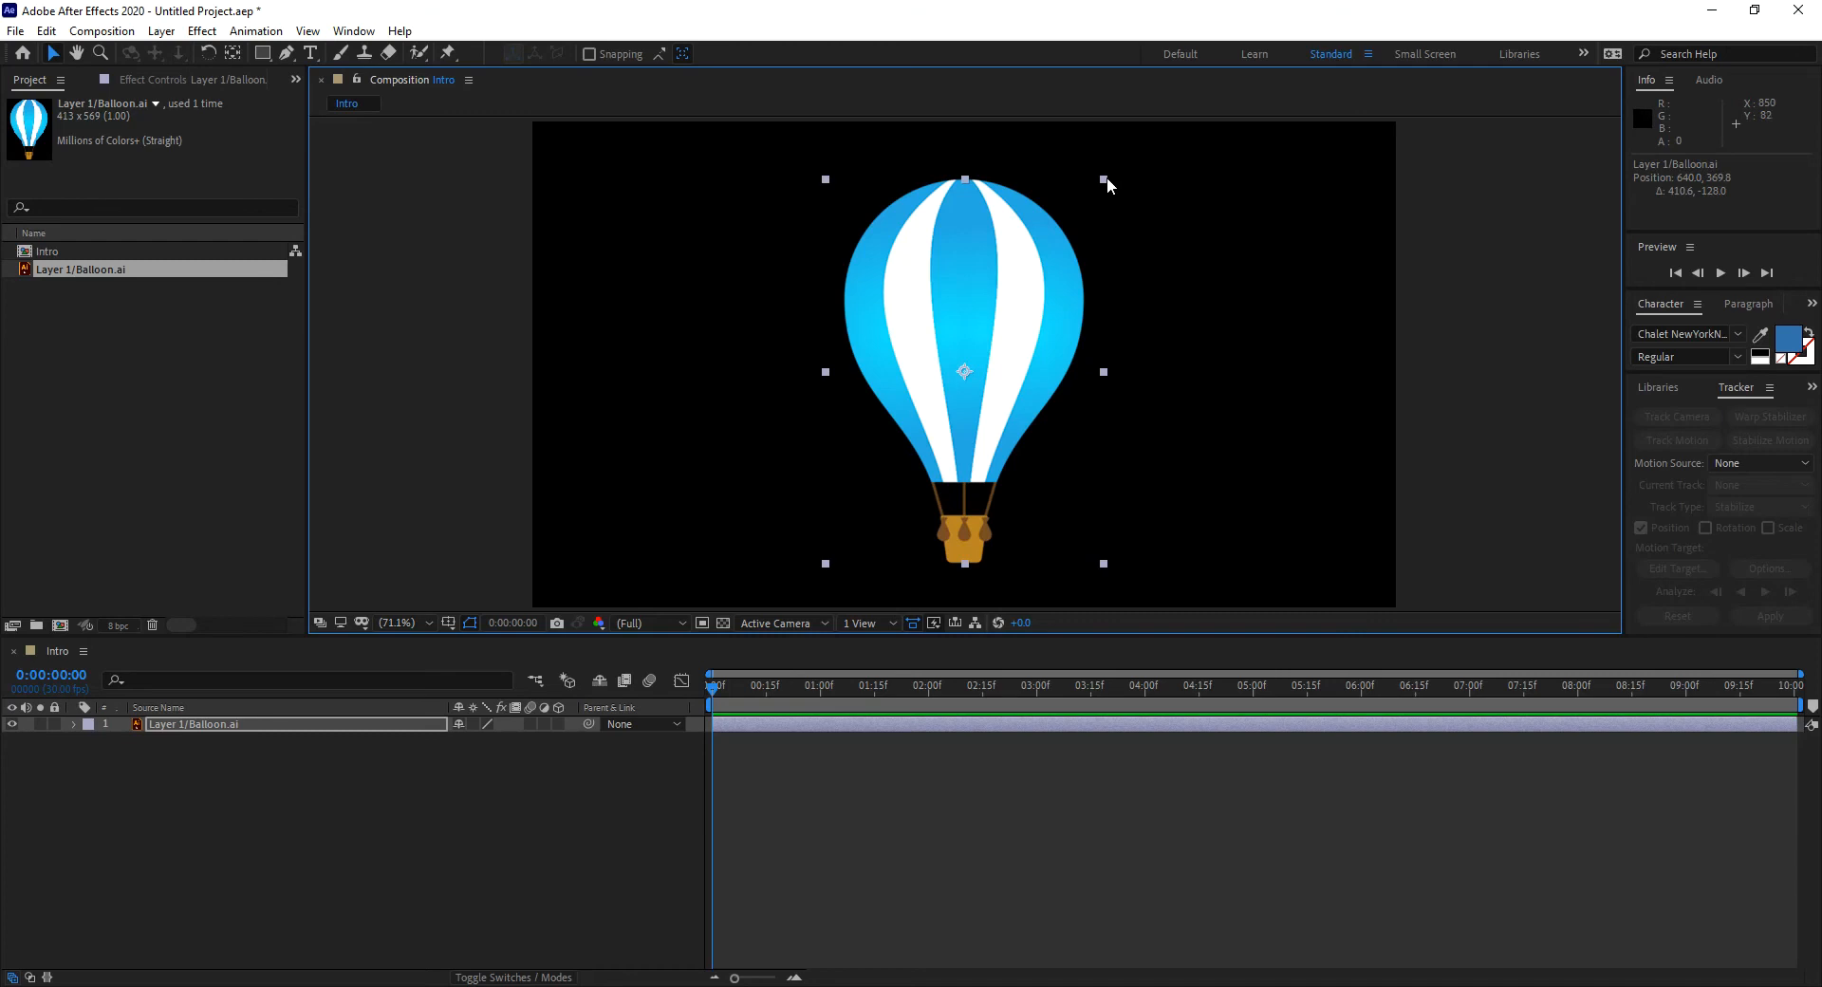
{"action": "left_click_drag", "start_coordinate": [1106, 177], "coordinate": [1073, 292]}
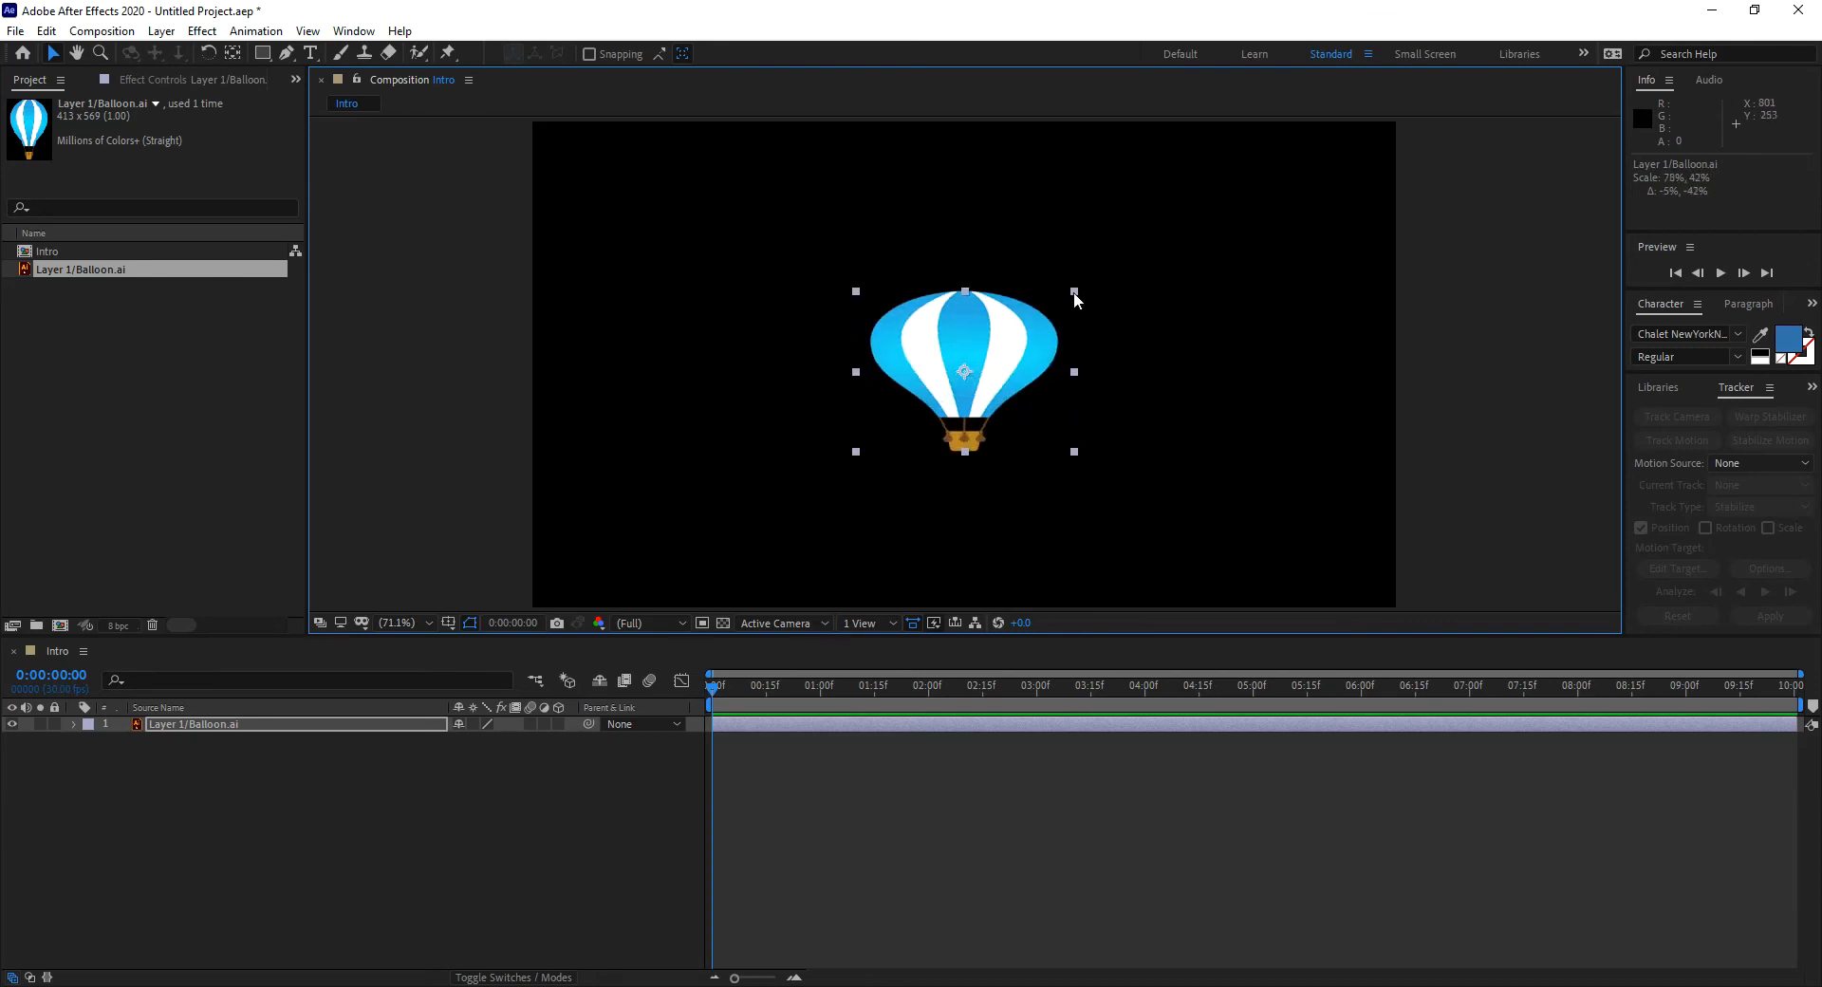
{"action": "key", "text": "ctrl+z"}
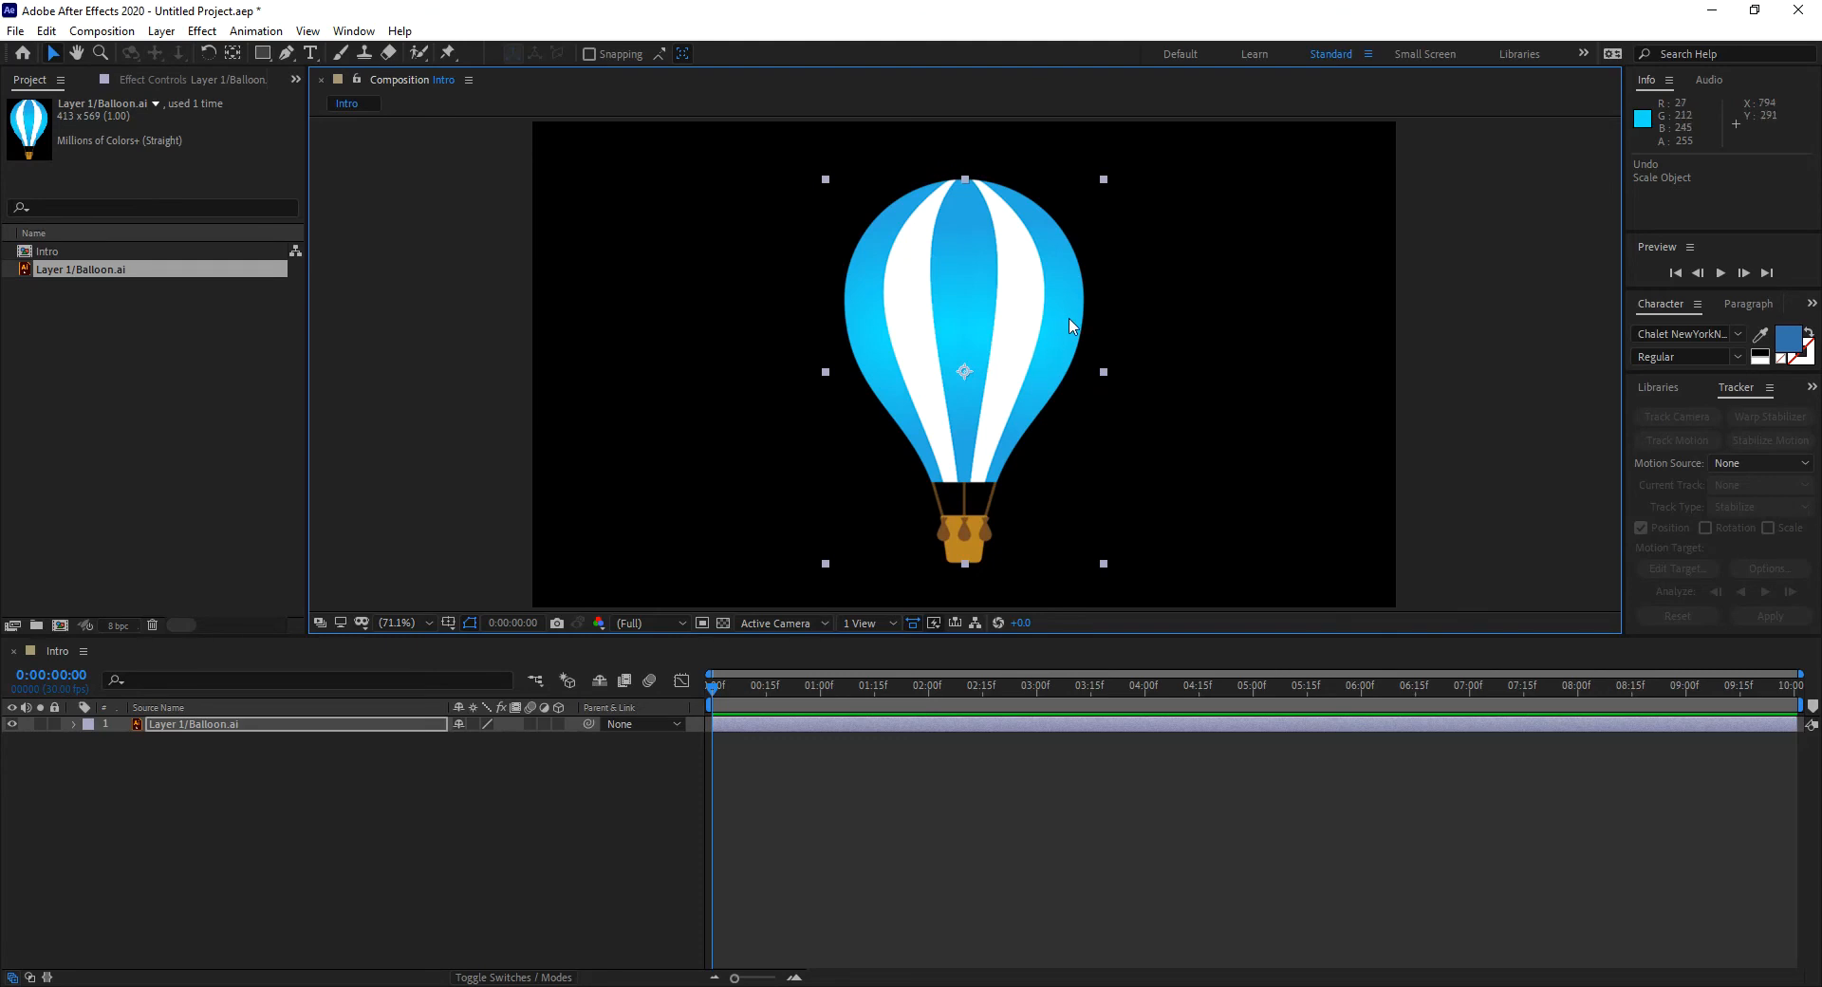
Move the balloon beyond the frame's left edge to about -226, 370 and start keyframing its Position at 0 seconds.
{"action": "left_click_drag", "start_coordinate": [1052, 323], "coordinate": [467, 344]}
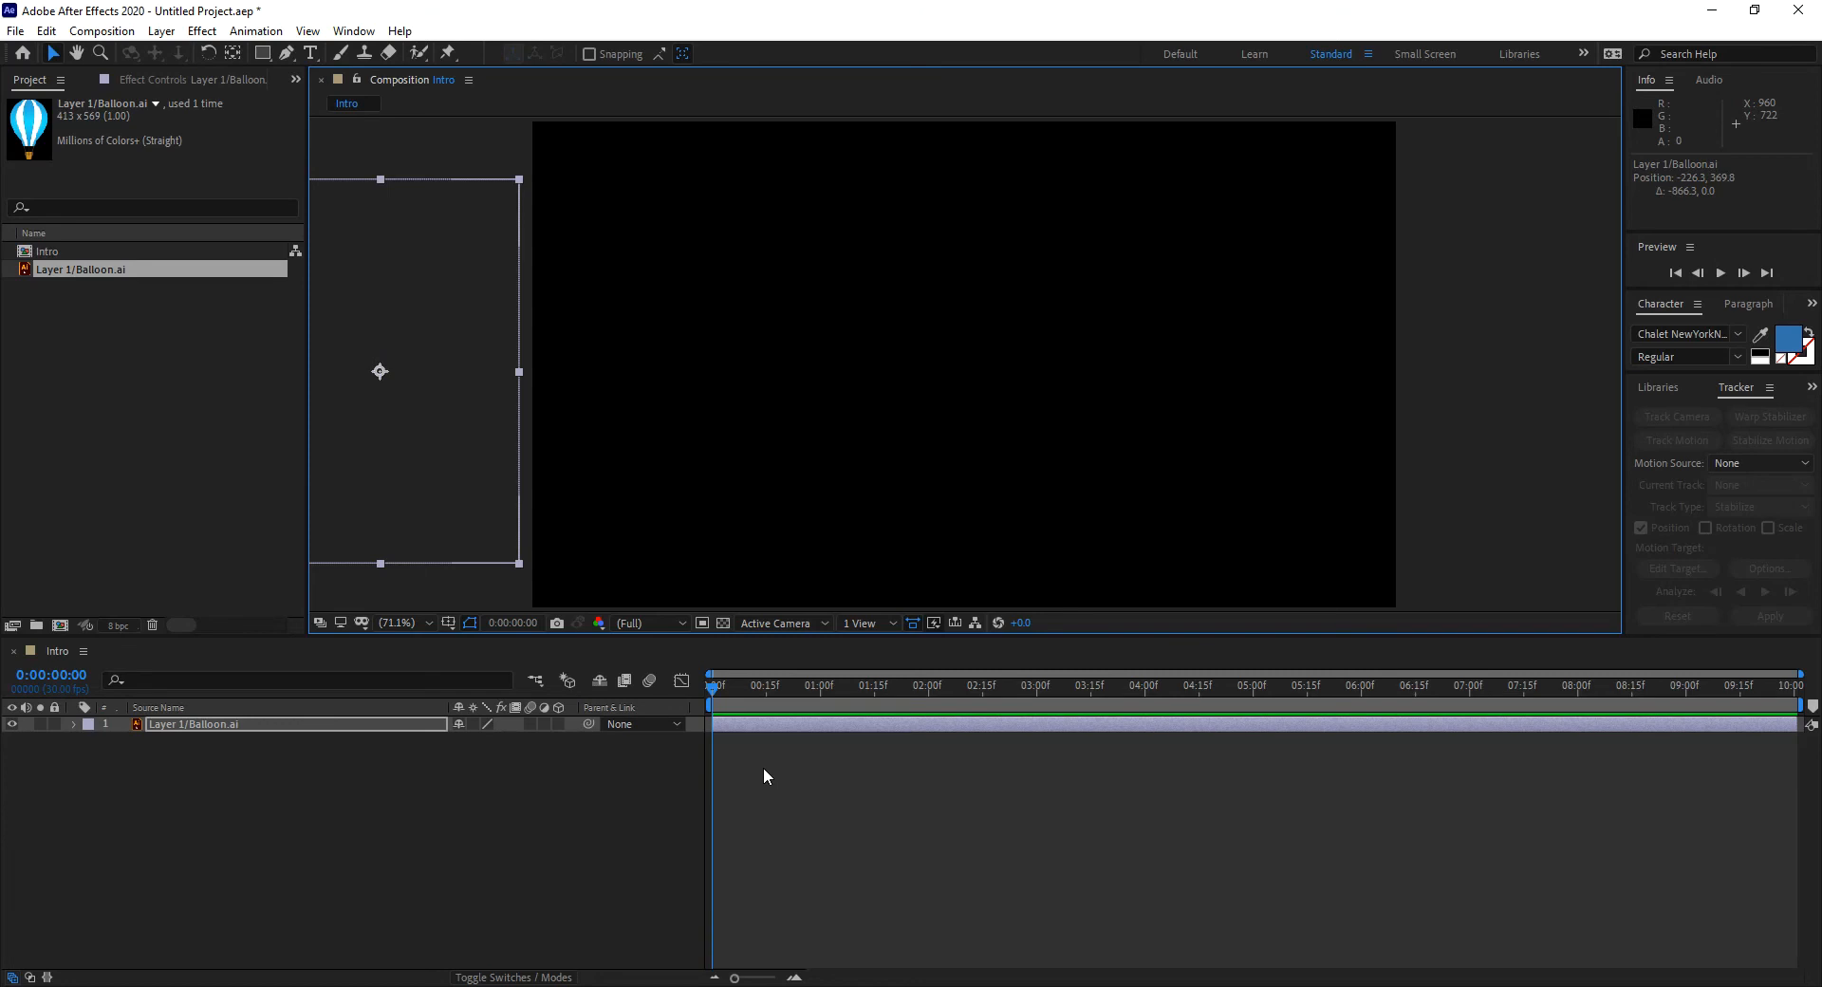
{"action": "left_click", "coordinate": [207, 725]}
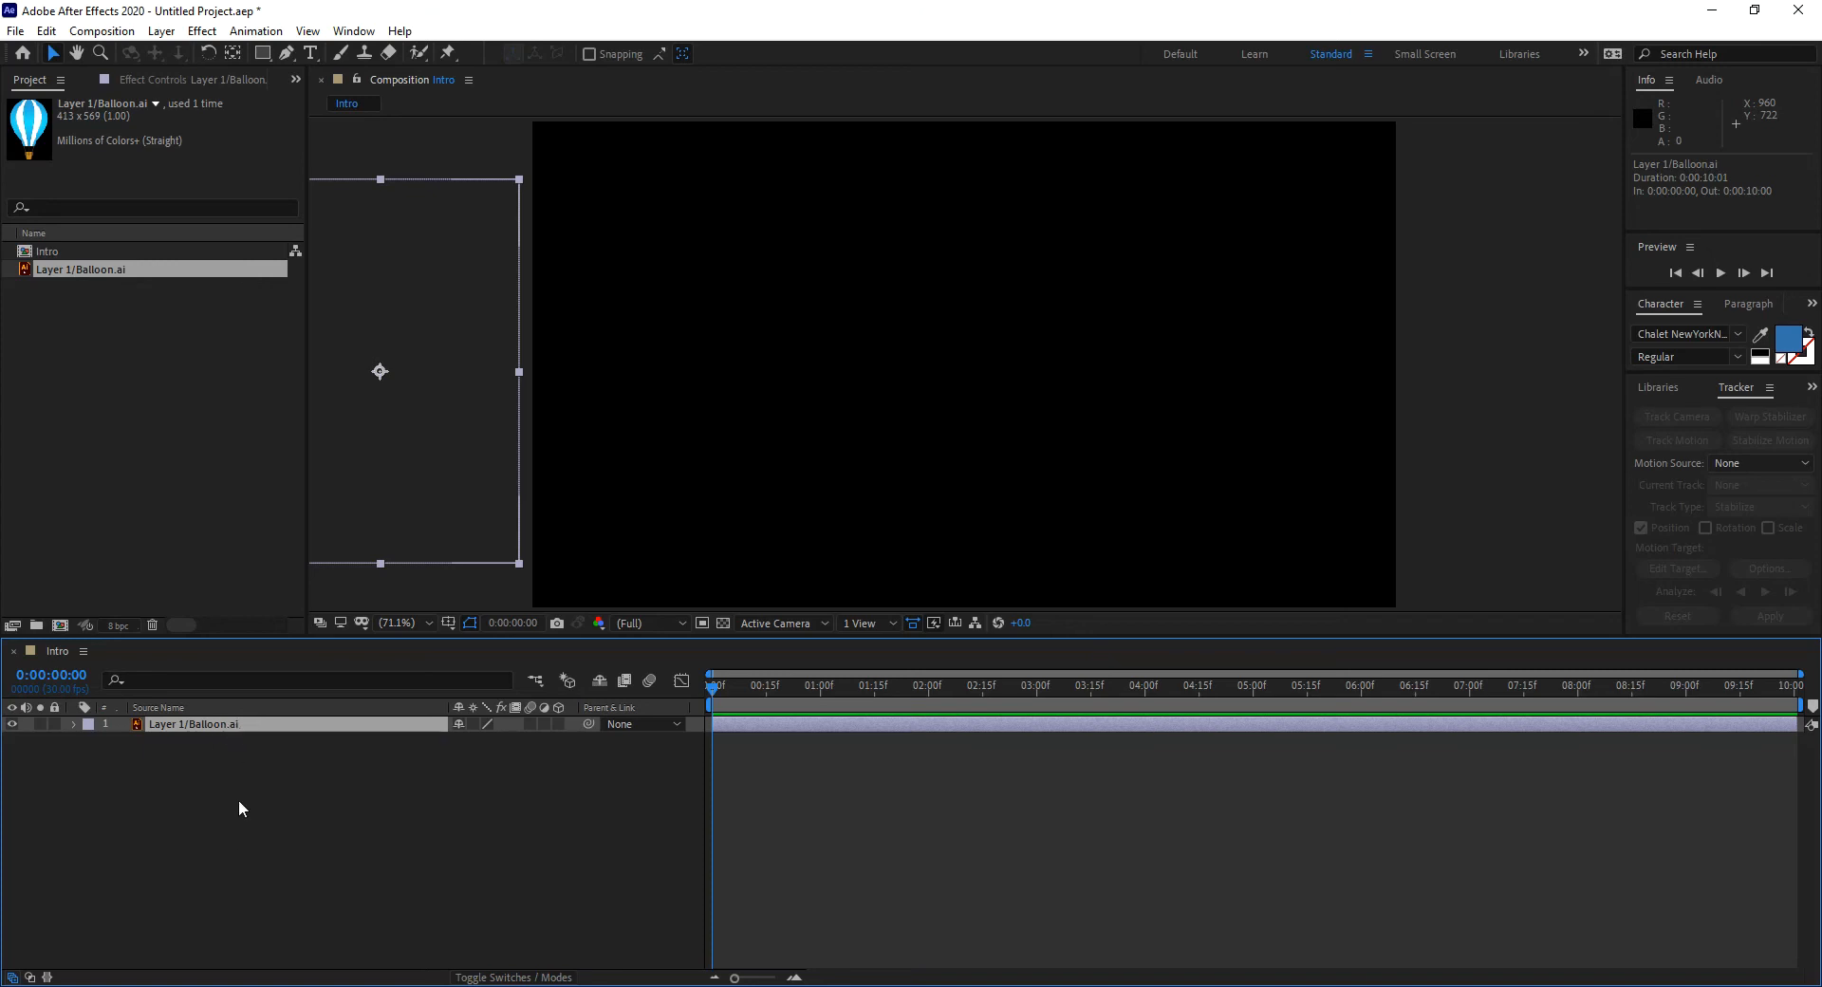
{"action": "key", "text": "p"}
{"action": "key", "text": "p"}
{"action": "left_click", "coordinate": [73, 723]}
{"action": "left_click", "coordinate": [91, 741]}
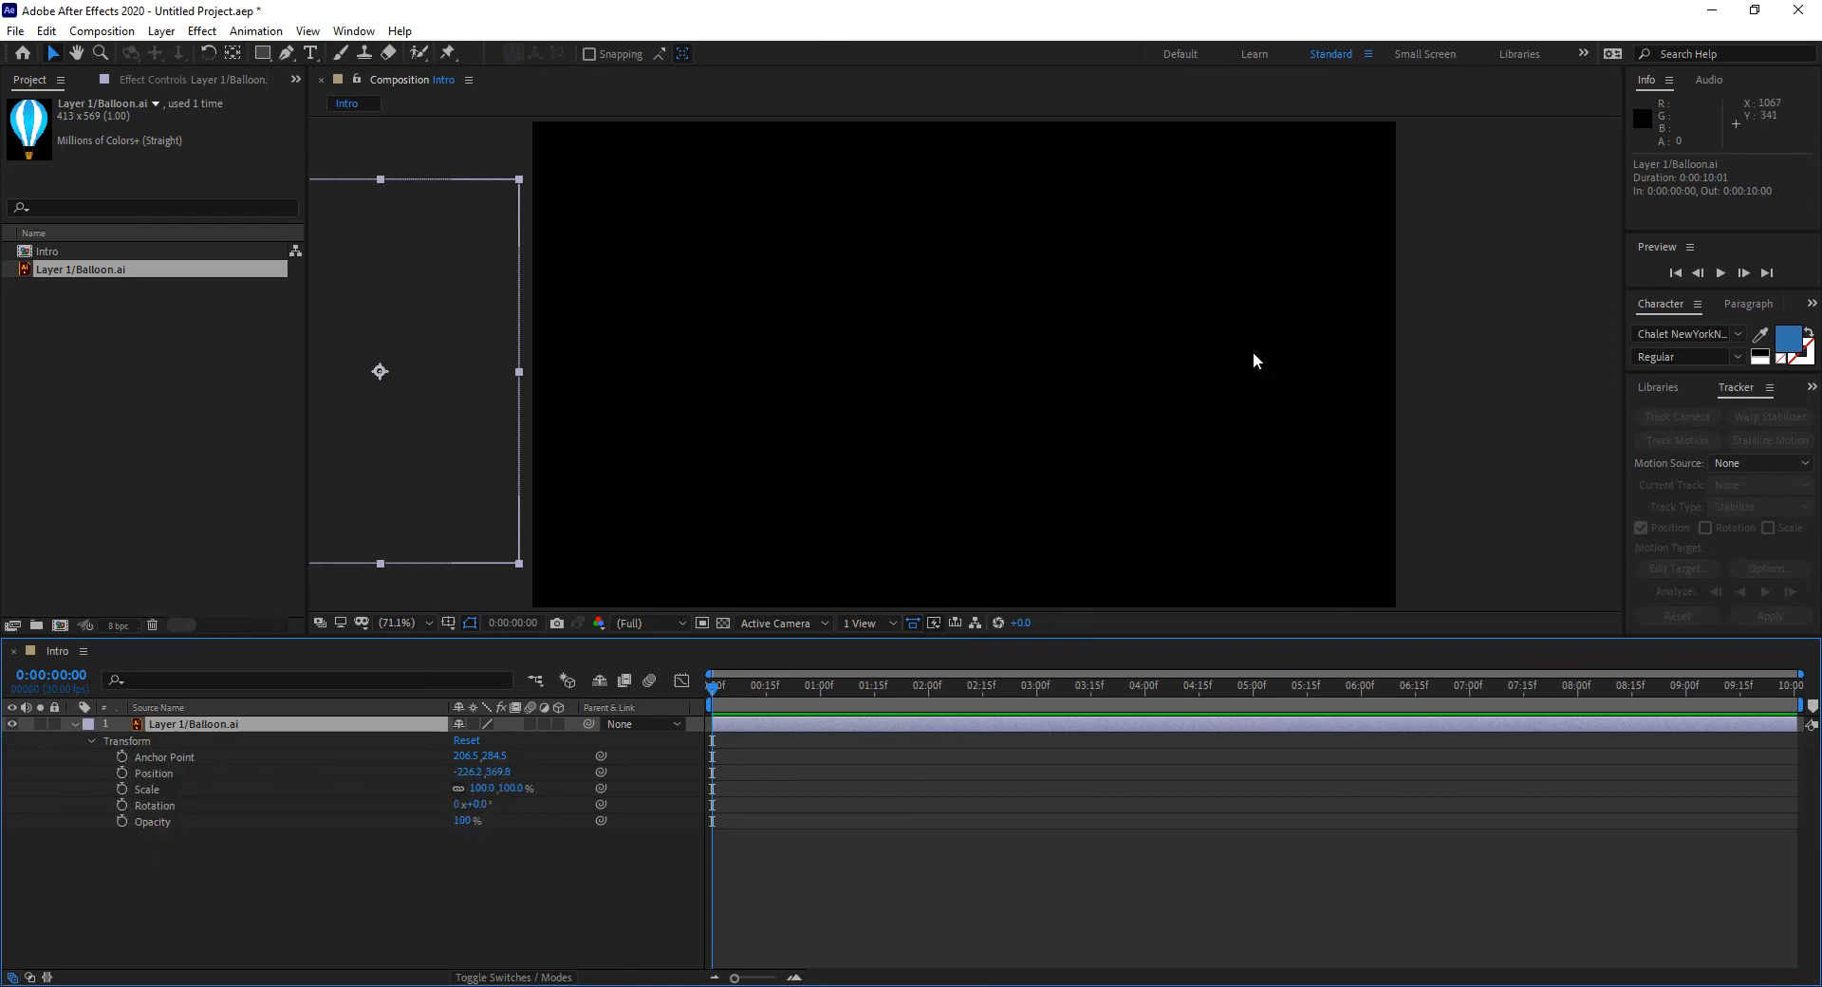
{"action": "left_click", "coordinate": [122, 771]}
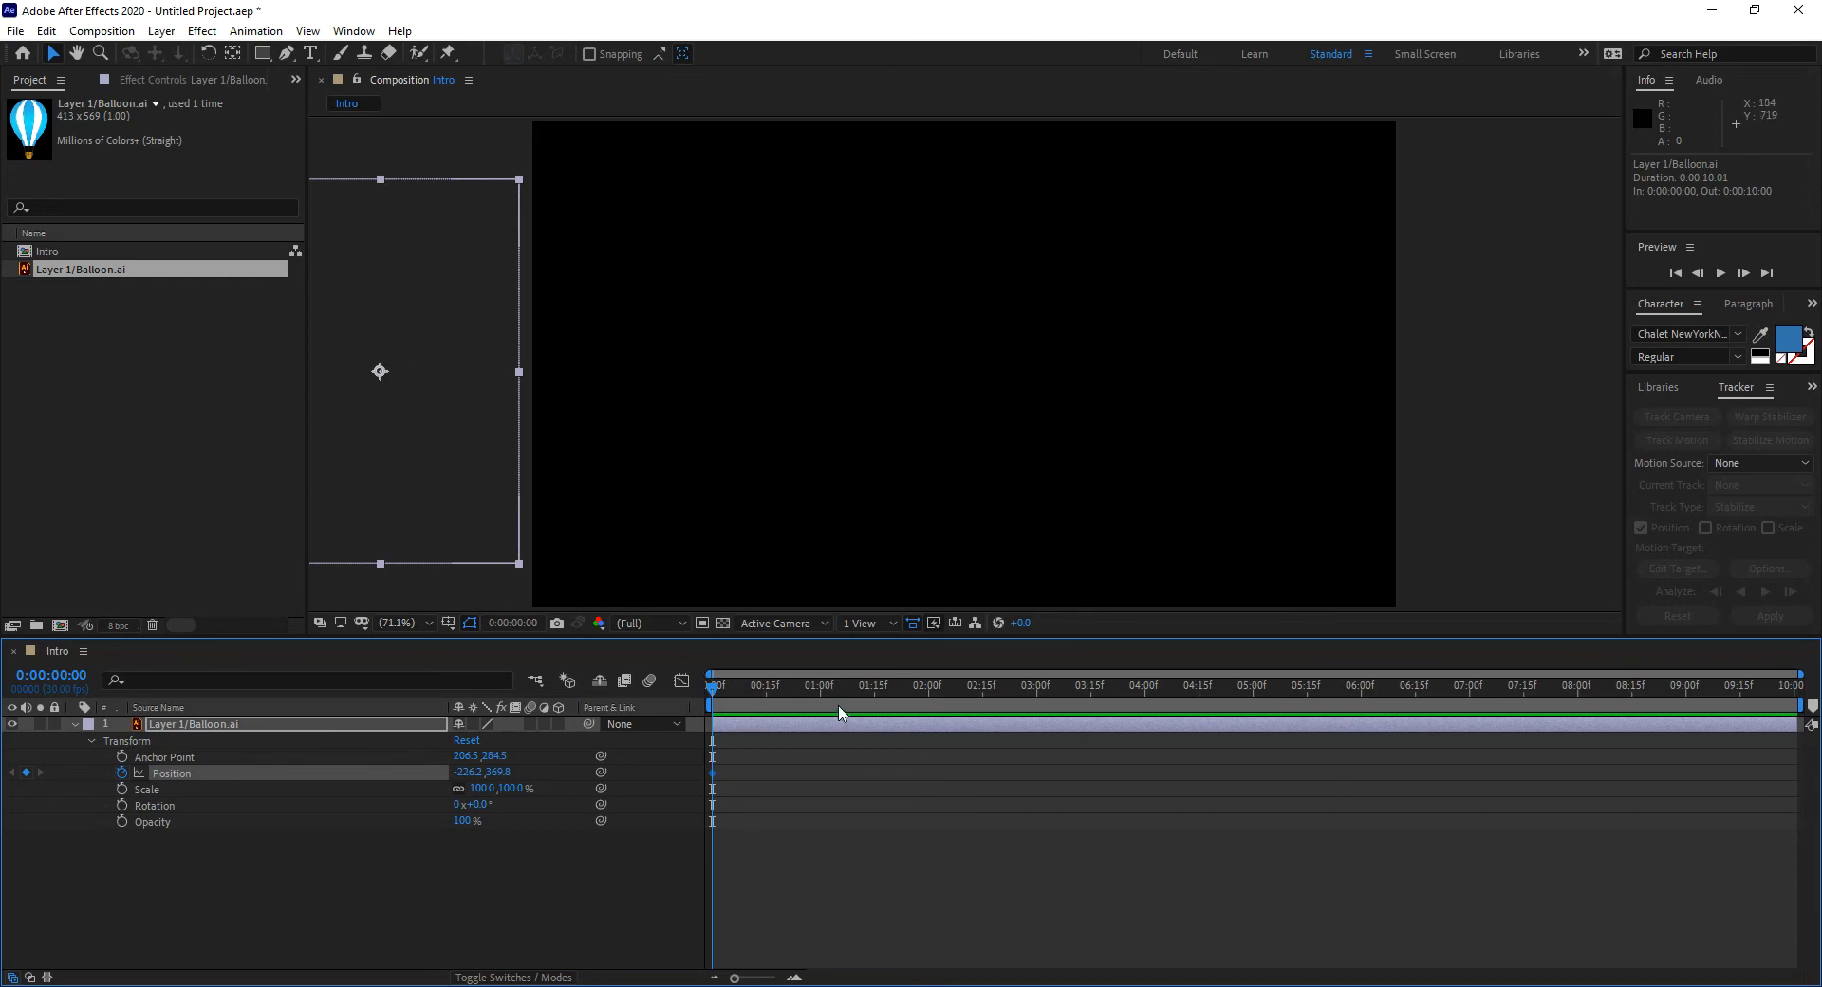
Set a Position keyframe at 2 seconds with the balloon moved horizontally beyond the frame's right edge, to about 1529, 370.
{"action": "left_click", "coordinate": [79, 683]}
{"action": "type", "text": "2"}
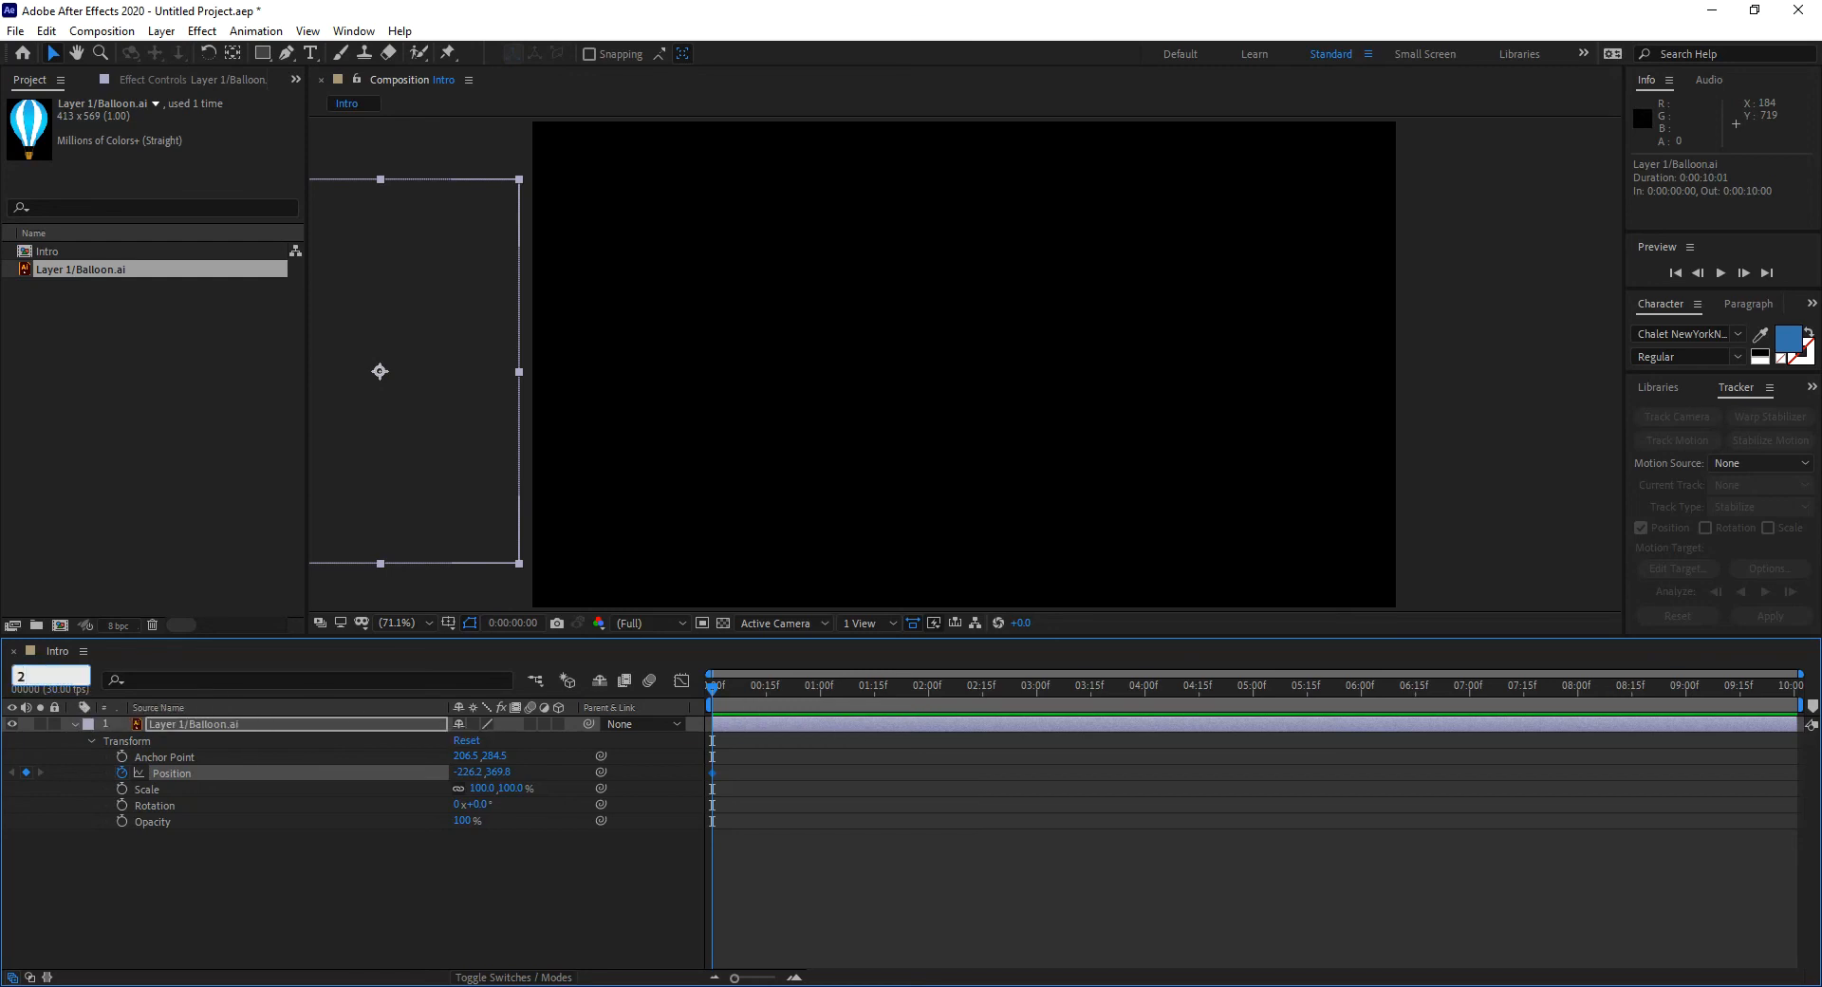
{"action": "type", "text": "00"}
{"action": "key", "text": "Return"}
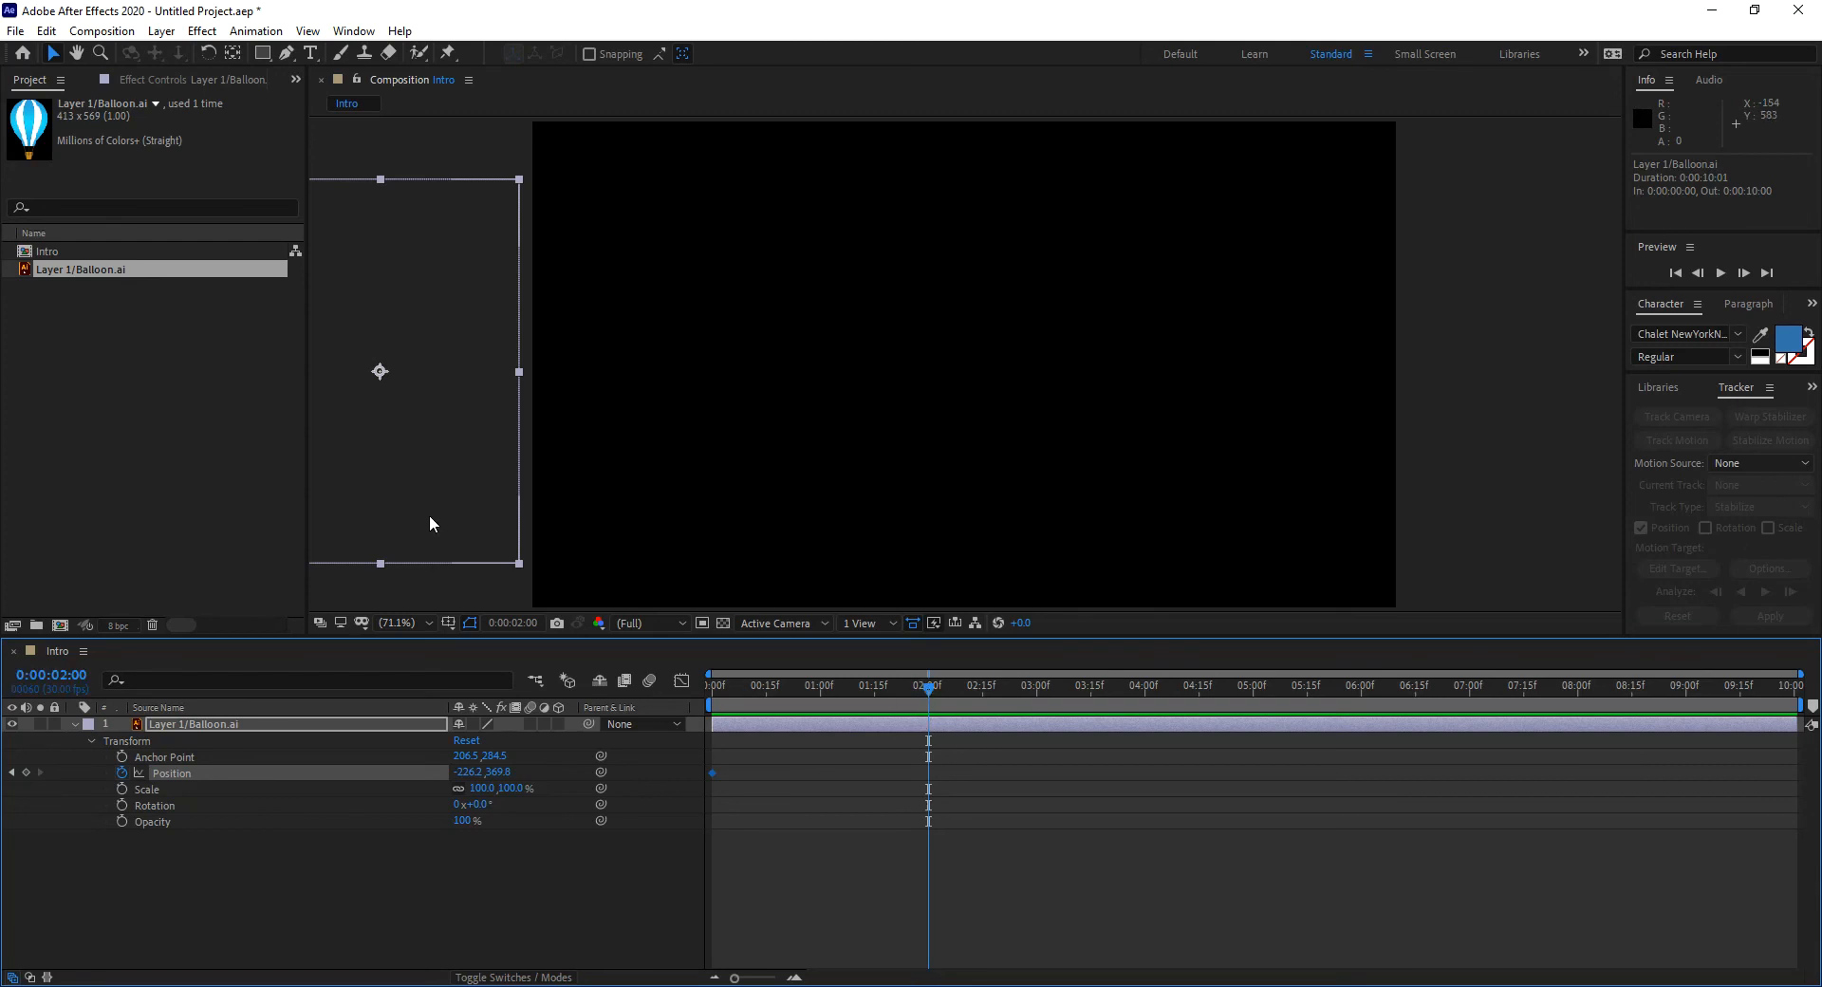
{"action": "left_click_drag", "start_coordinate": [429, 515], "coordinate": [1621, 590]}
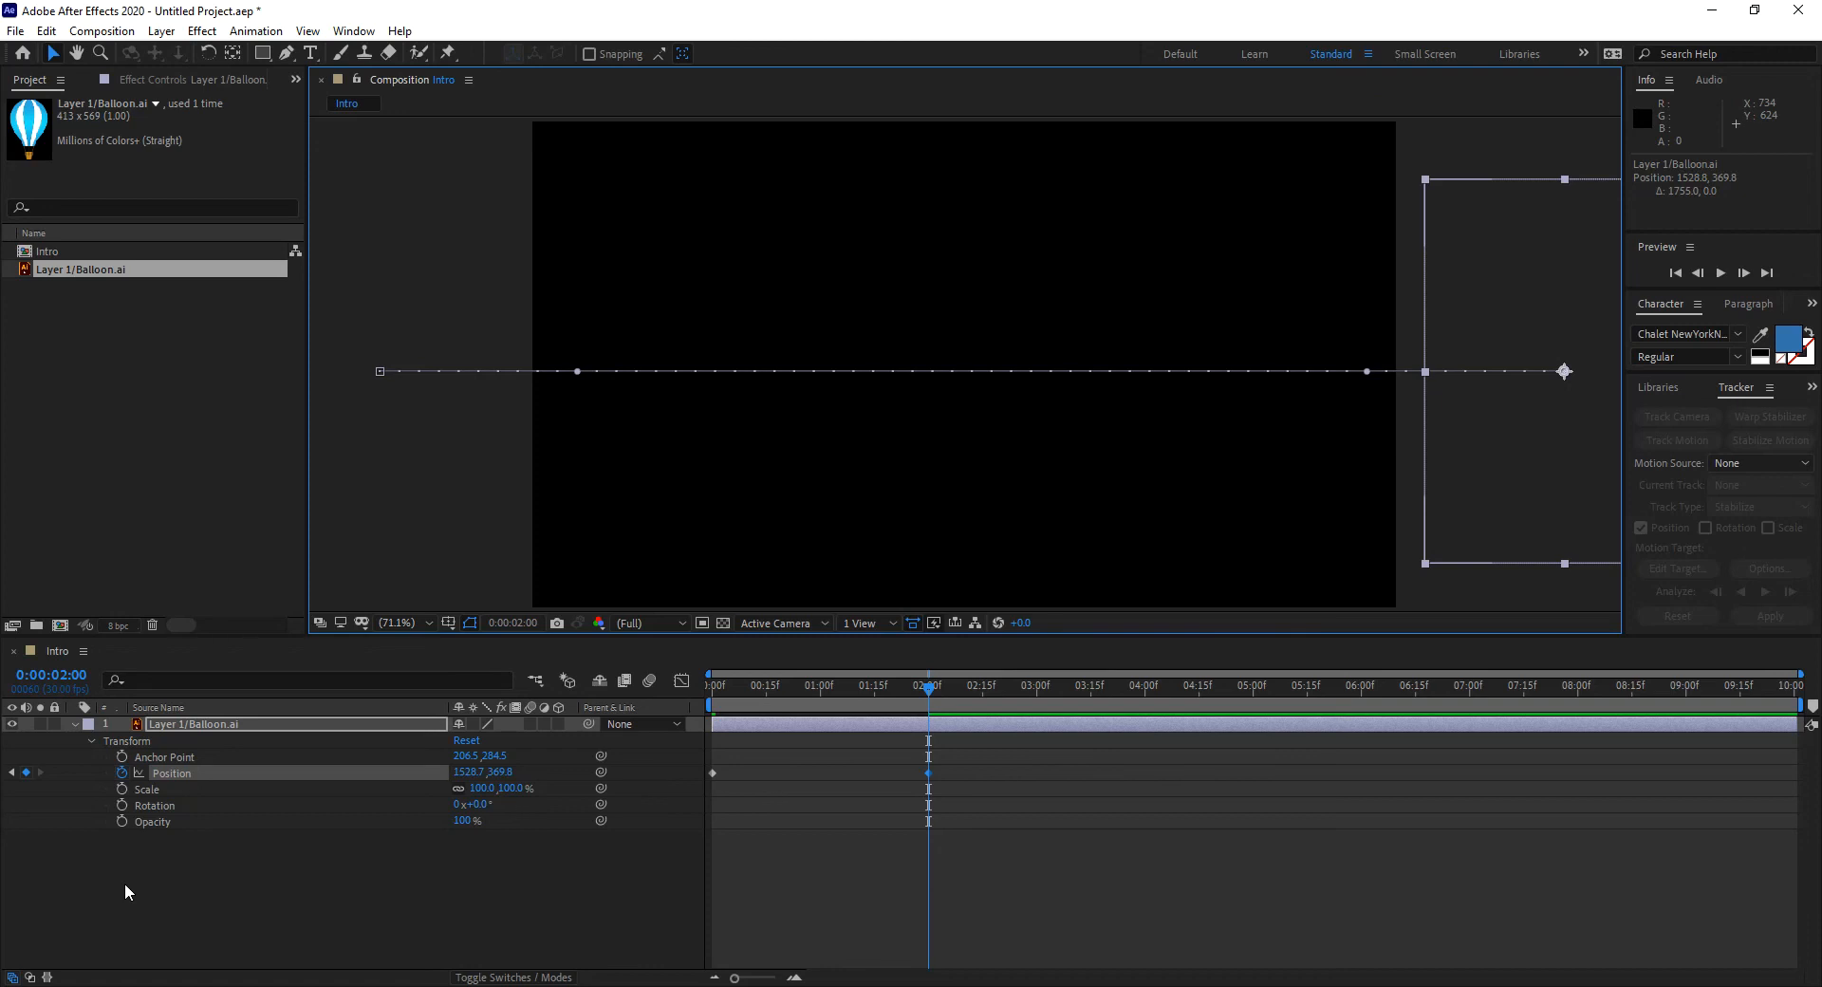
Try removing the balloon's Position keyframes by turning off that property's animation, and undo the removal.
{"action": "left_click", "coordinate": [123, 772]}
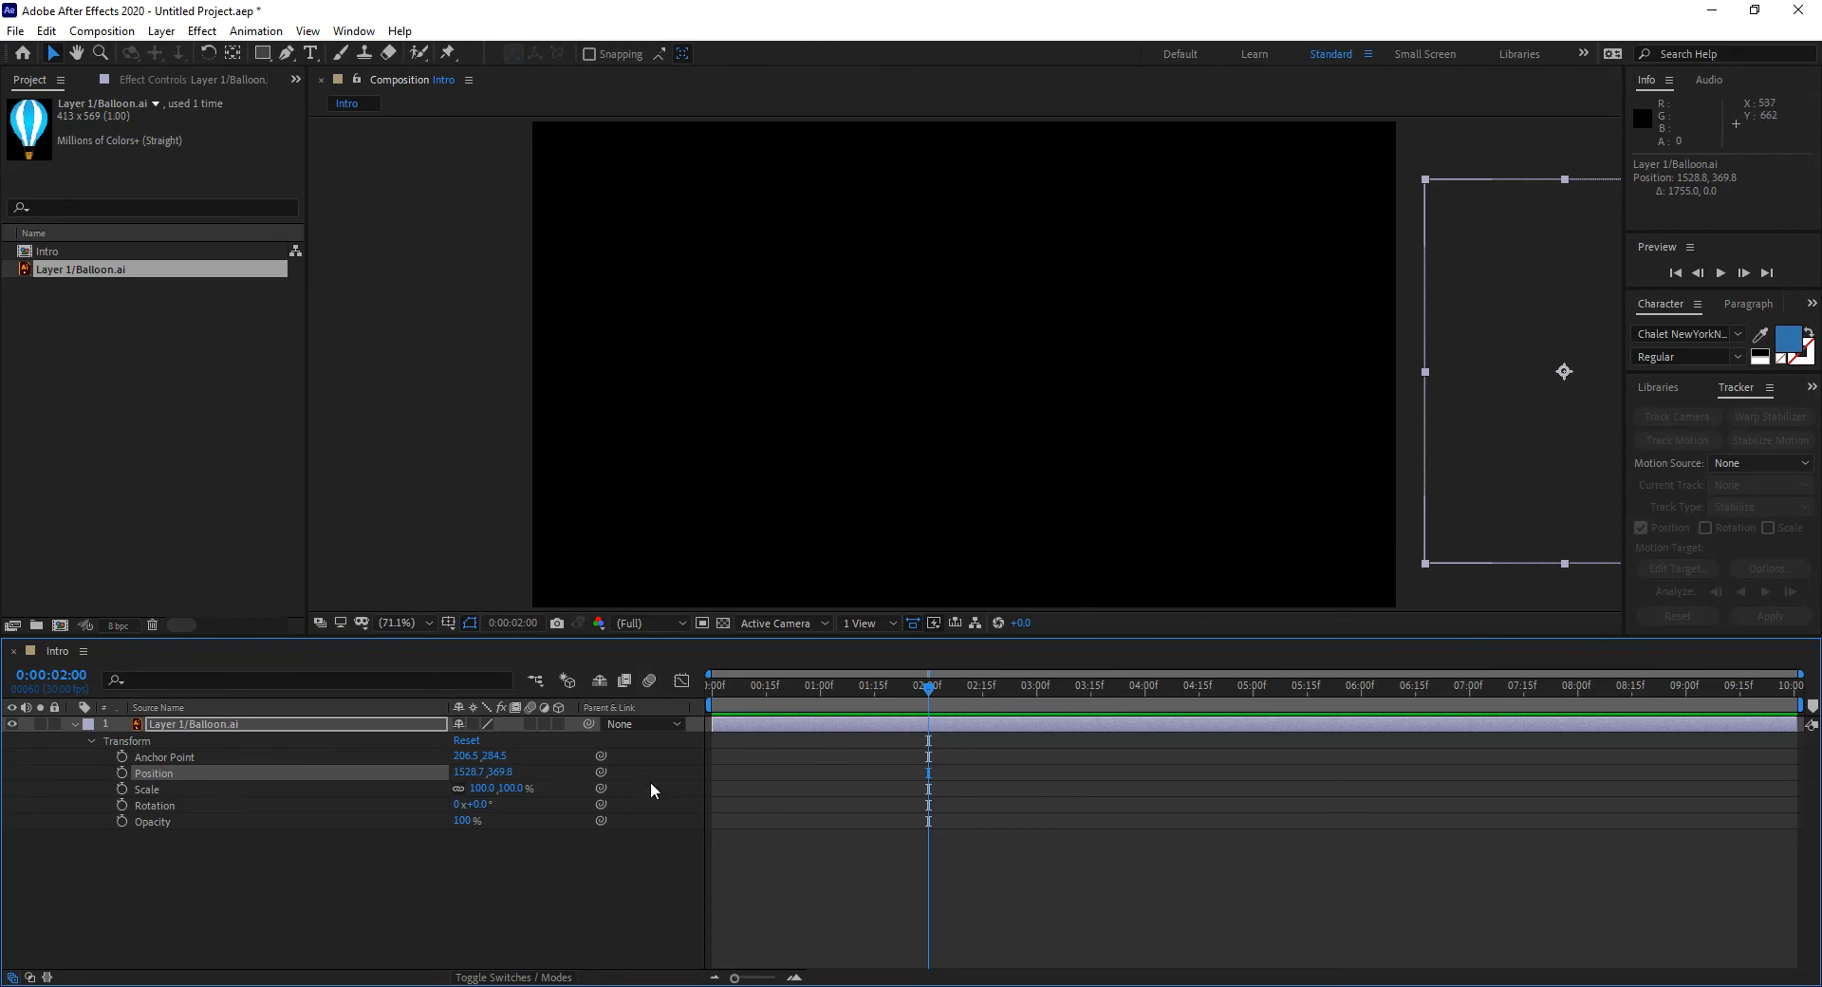
{"action": "mouse_move", "coordinate": [919, 694]}
{"action": "left_mouse_down"}
{"action": "mouse_move", "coordinate": [744, 695]}
{"action": "mouse_move", "coordinate": [927, 697]}
{"action": "left_mouse_up"}
{"action": "key", "text": "ctrl+z"}
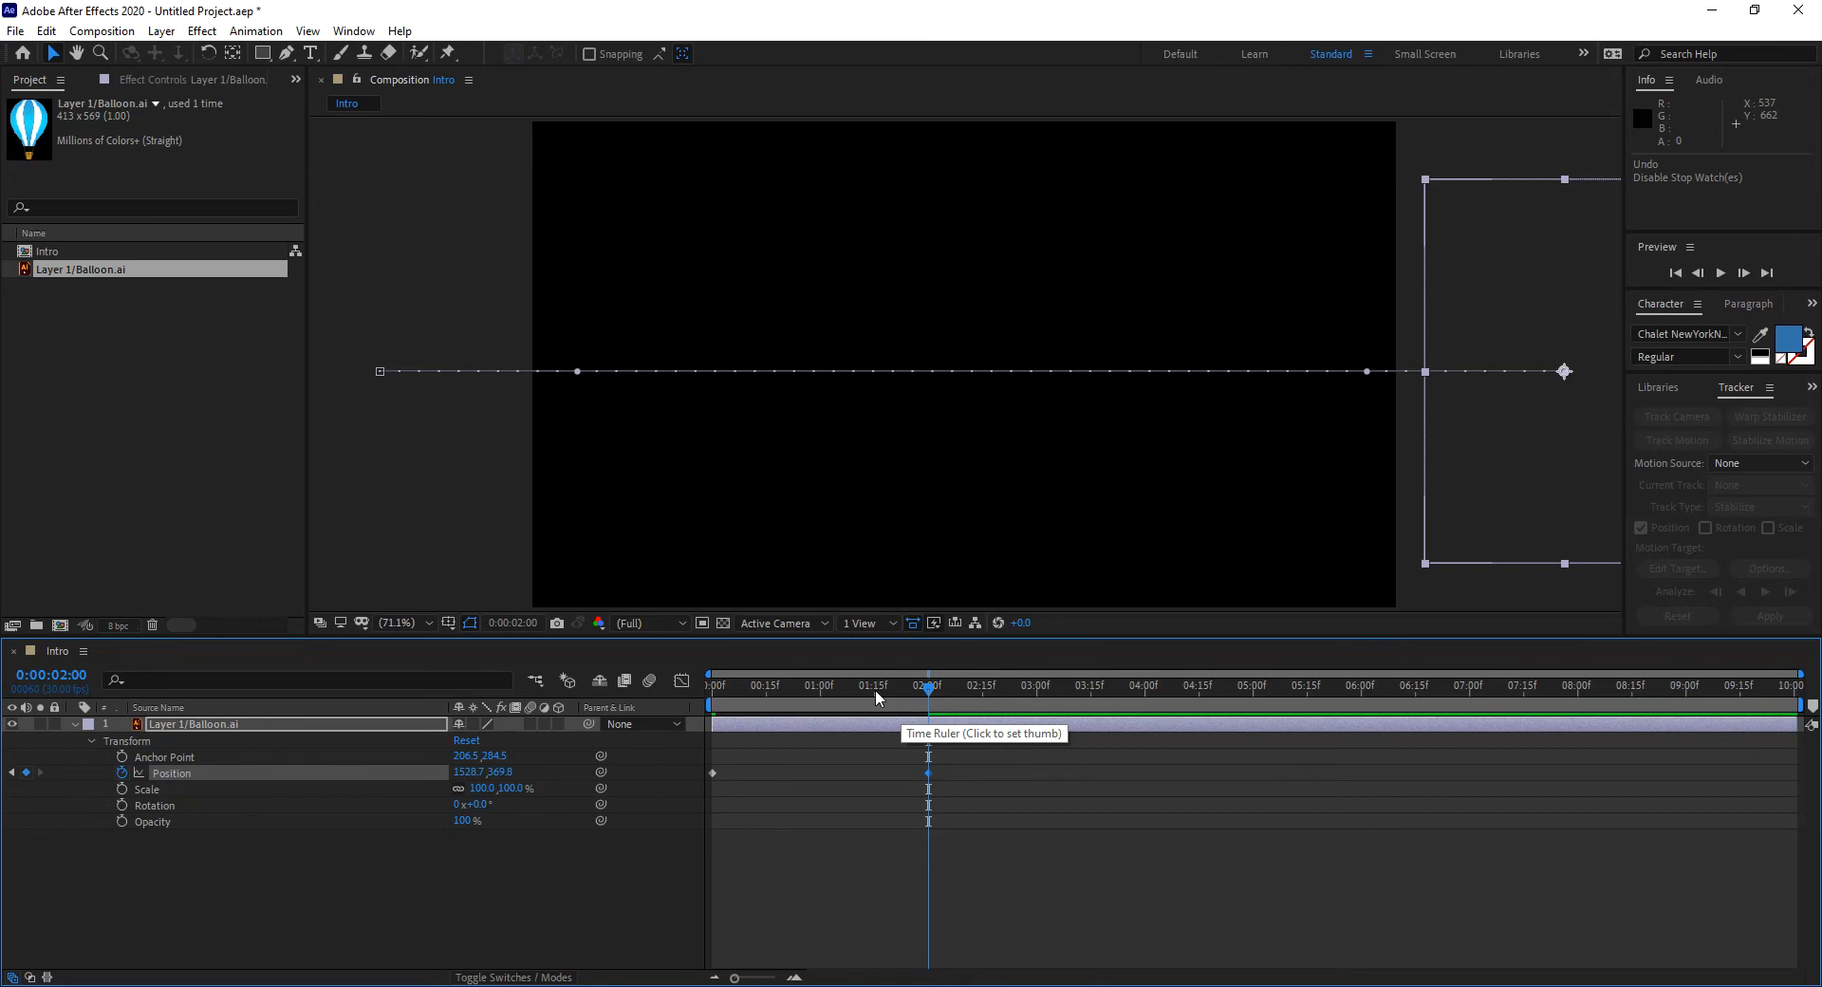
Preview the balloon's motion from the start of the composition, stop playback and return to 0:00:00:00.
{"action": "left_click_drag", "start_coordinate": [886, 689], "coordinate": [691, 740]}
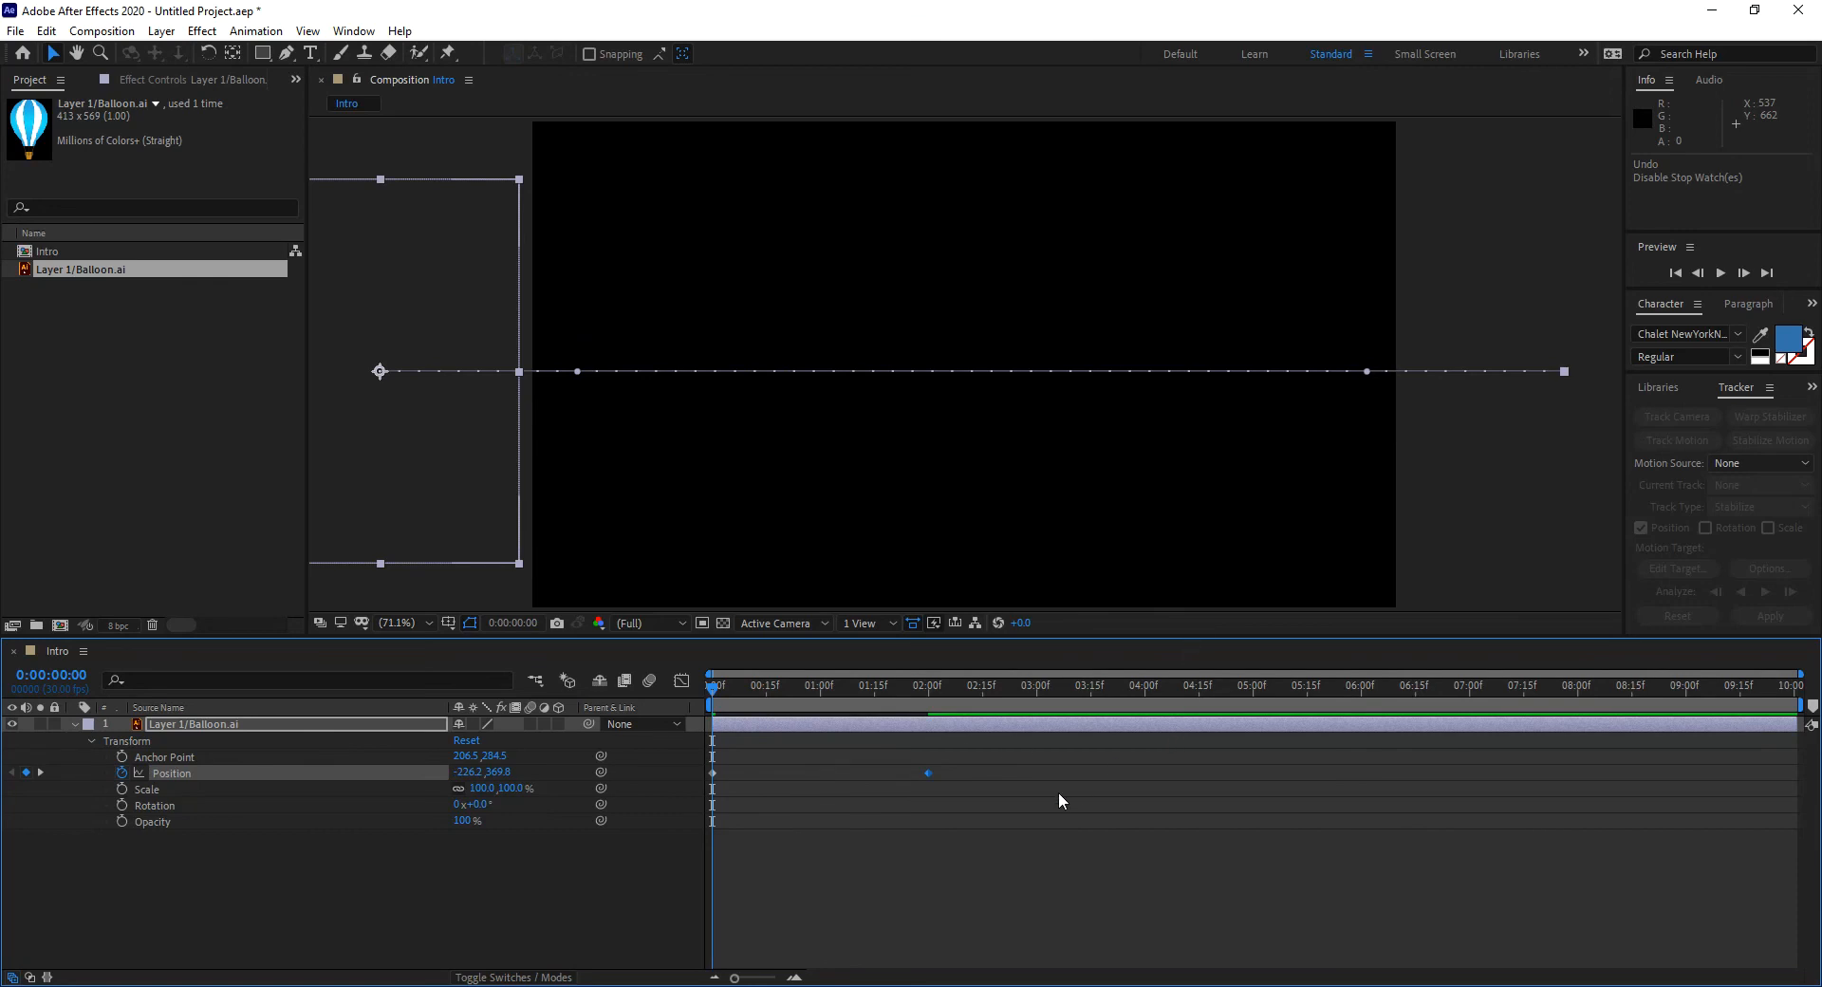
{"action": "left_click", "coordinate": [1723, 271]}
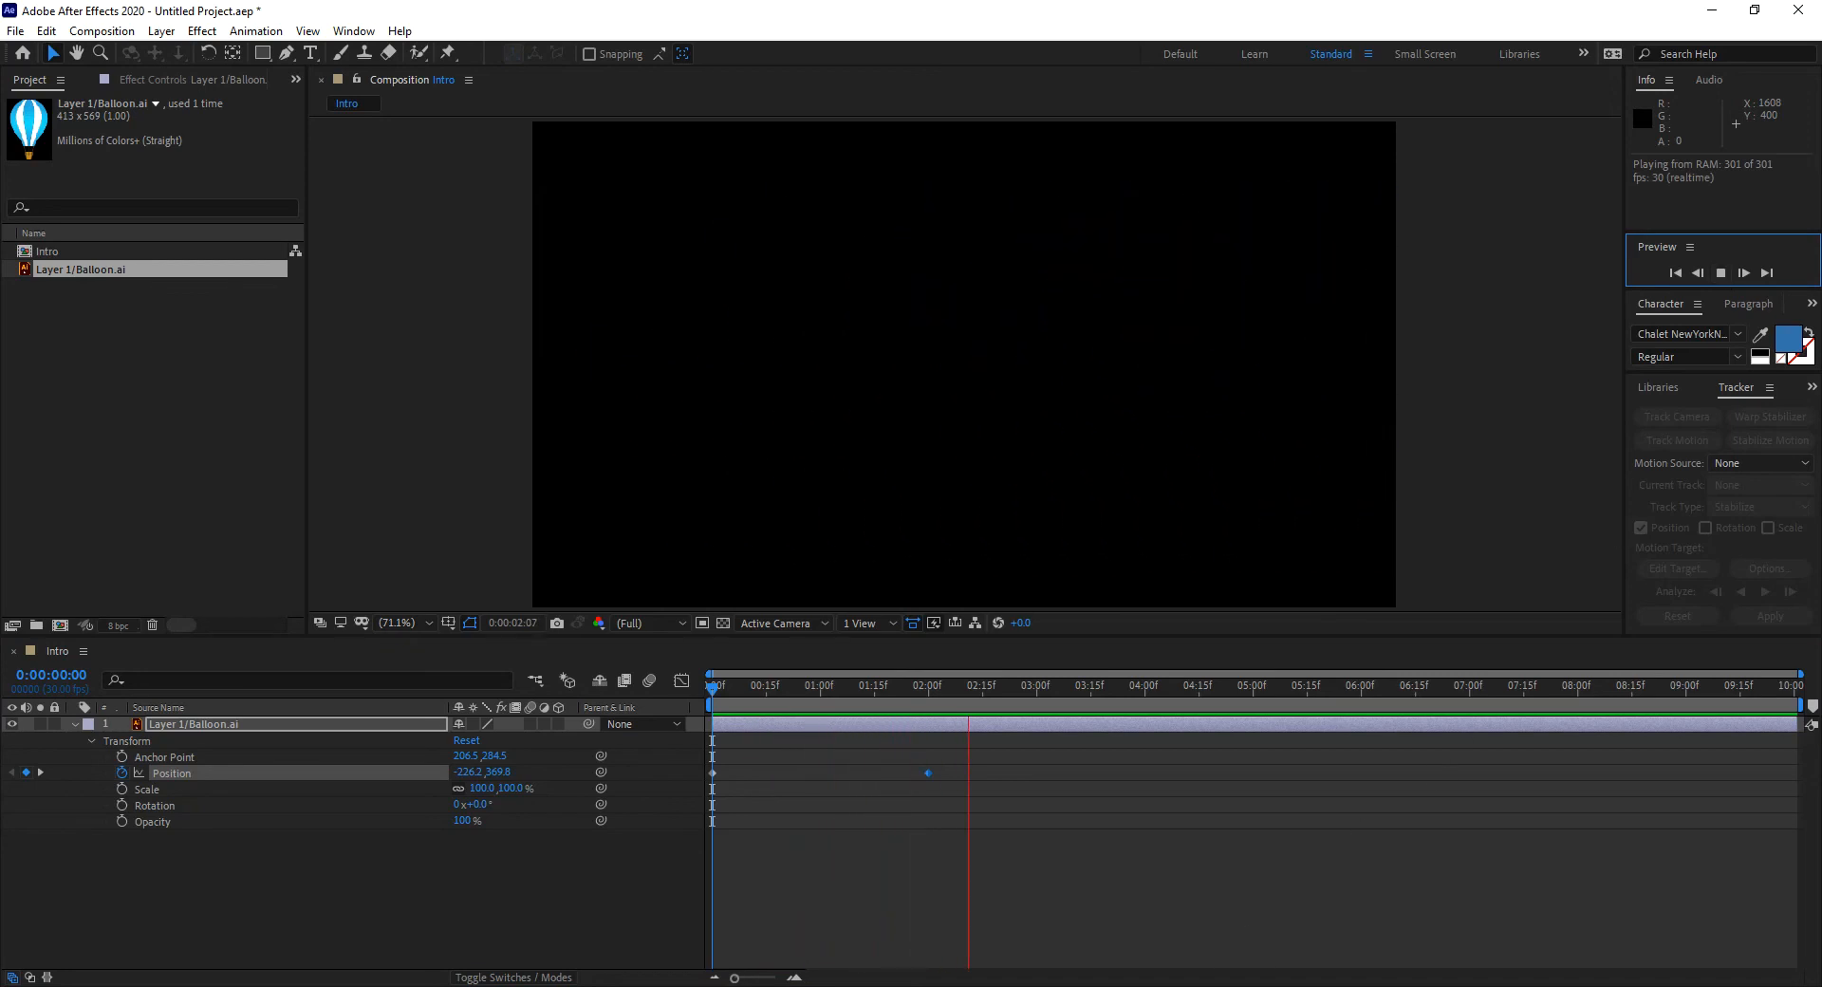
{"action": "left_click", "coordinate": [812, 920]}
{"action": "key", "text": "space"}
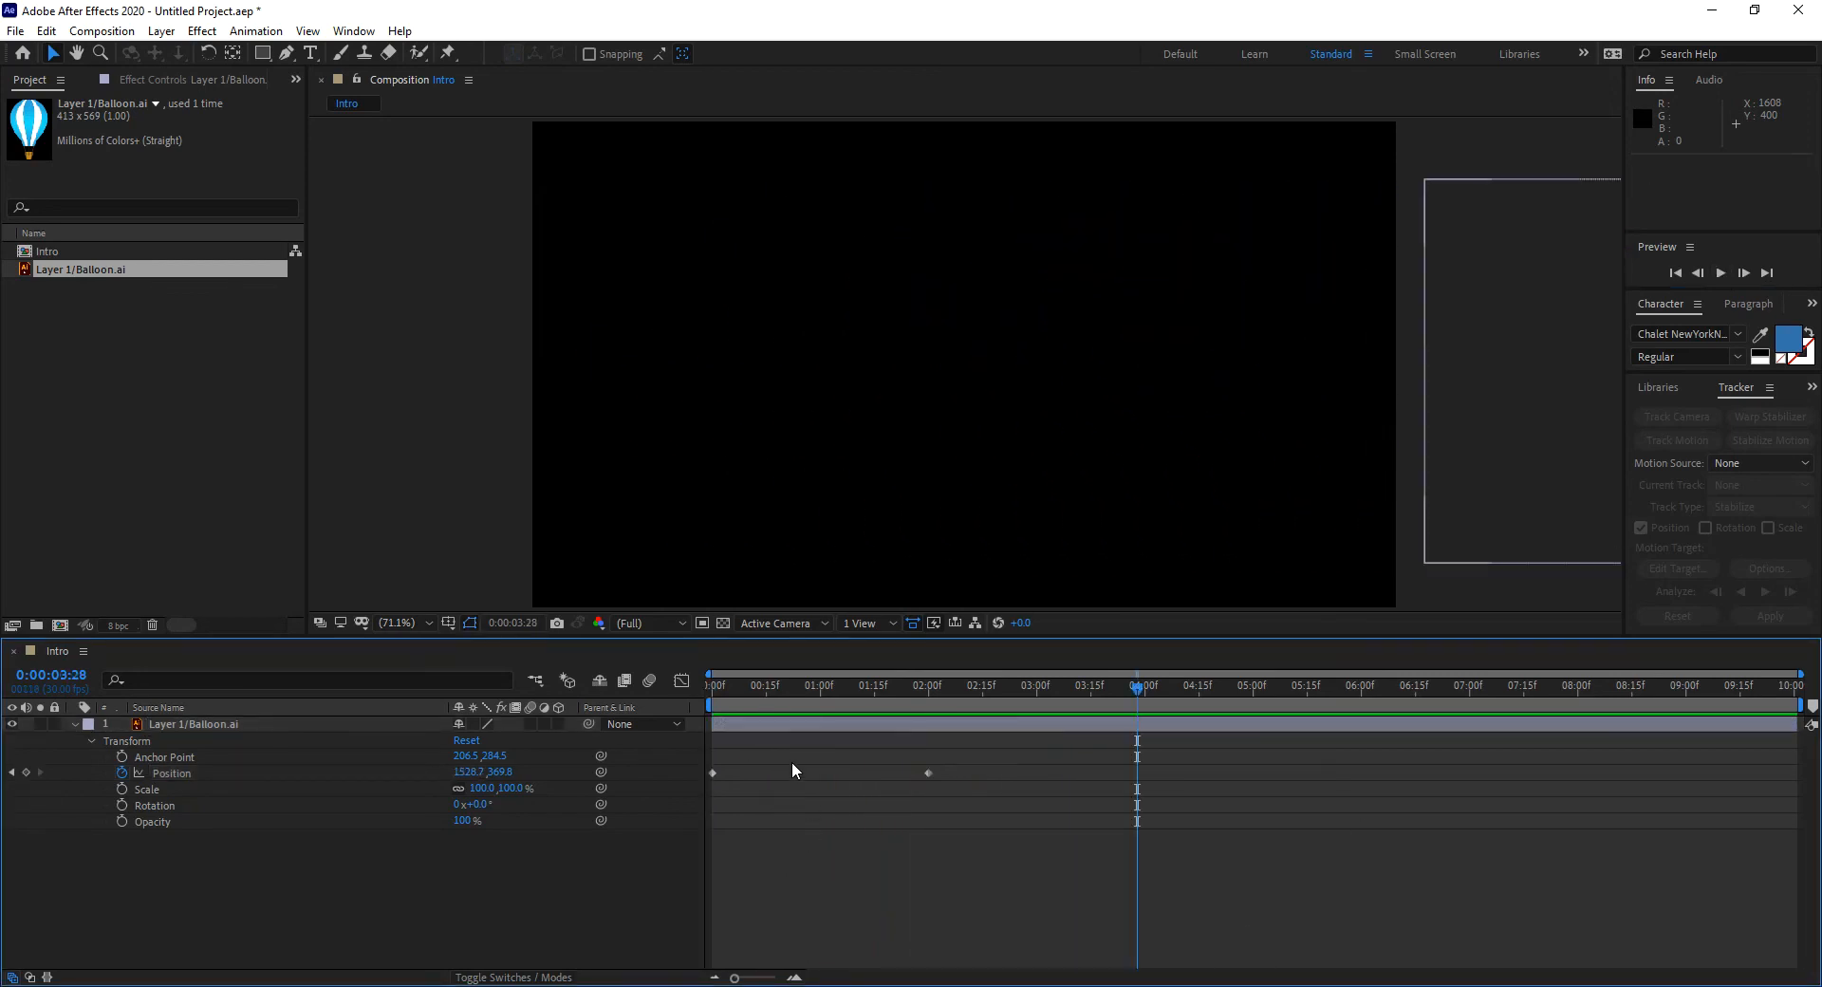
{"action": "left_click_drag", "start_coordinate": [749, 686], "coordinate": [664, 696]}
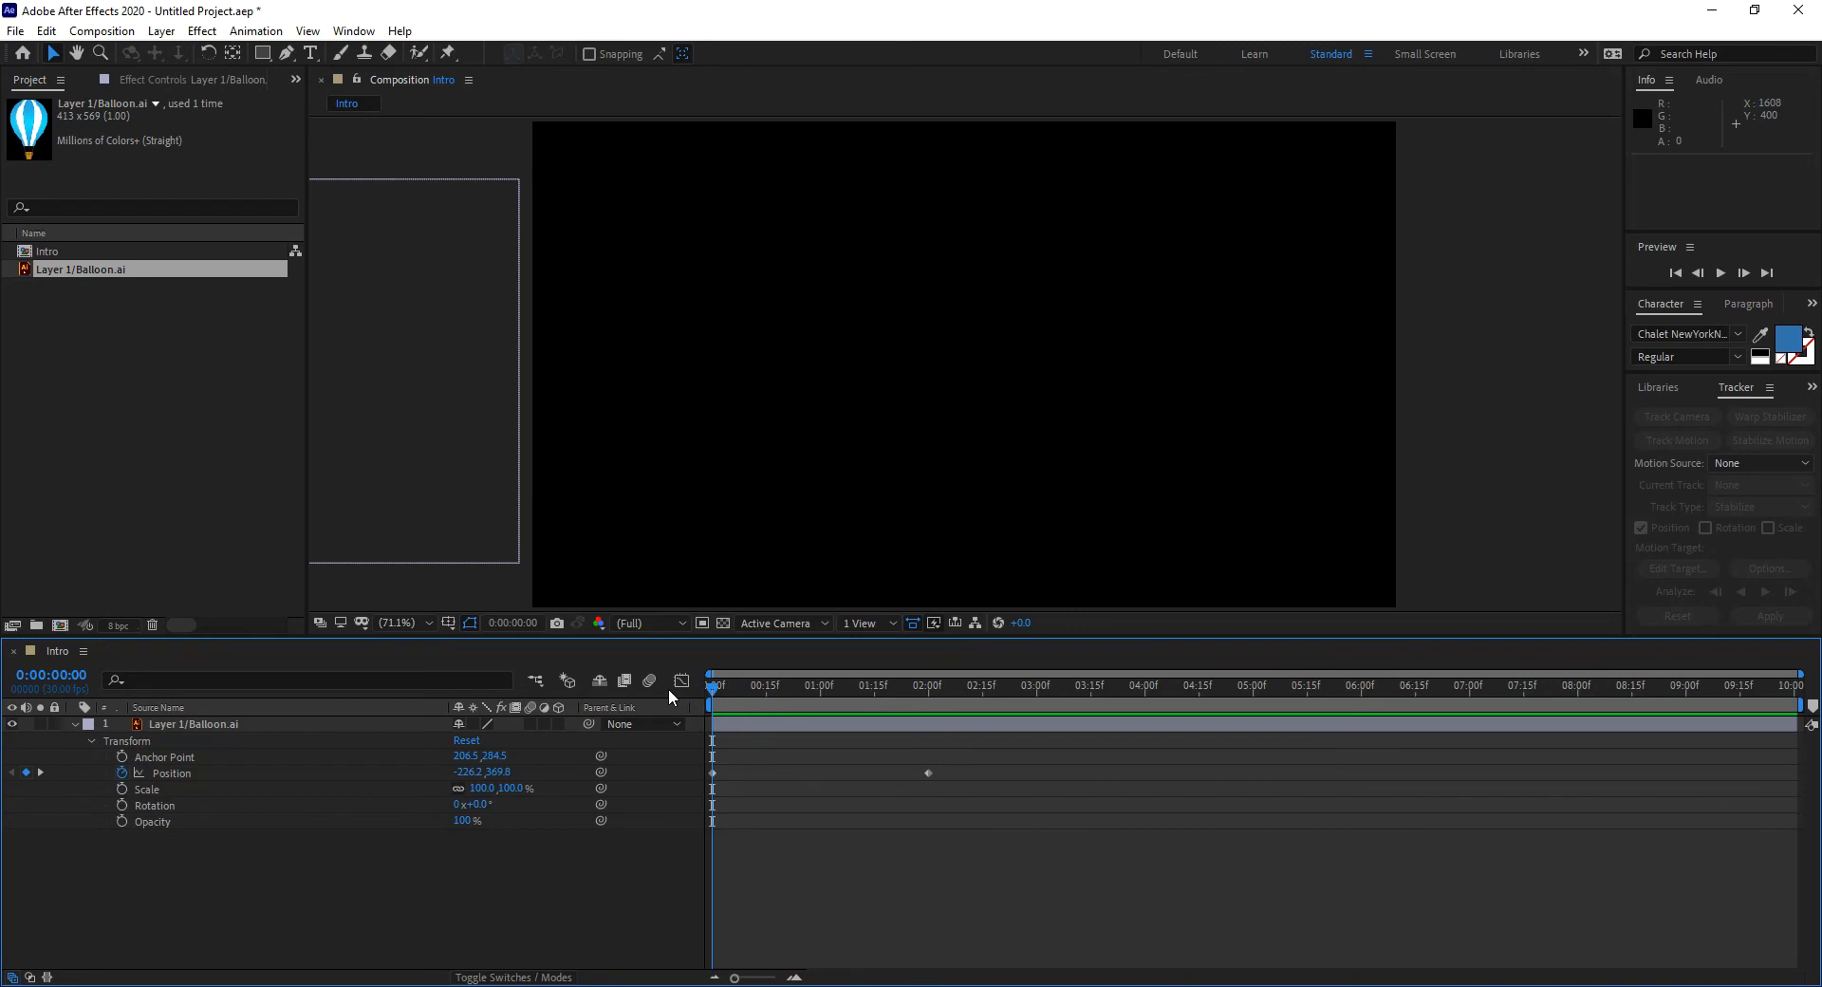
Preview the balloon's motion, select its layer and scrub through the animation to examine the motion path, returning to 0:00:00:00.
{"action": "key", "text": "space"}
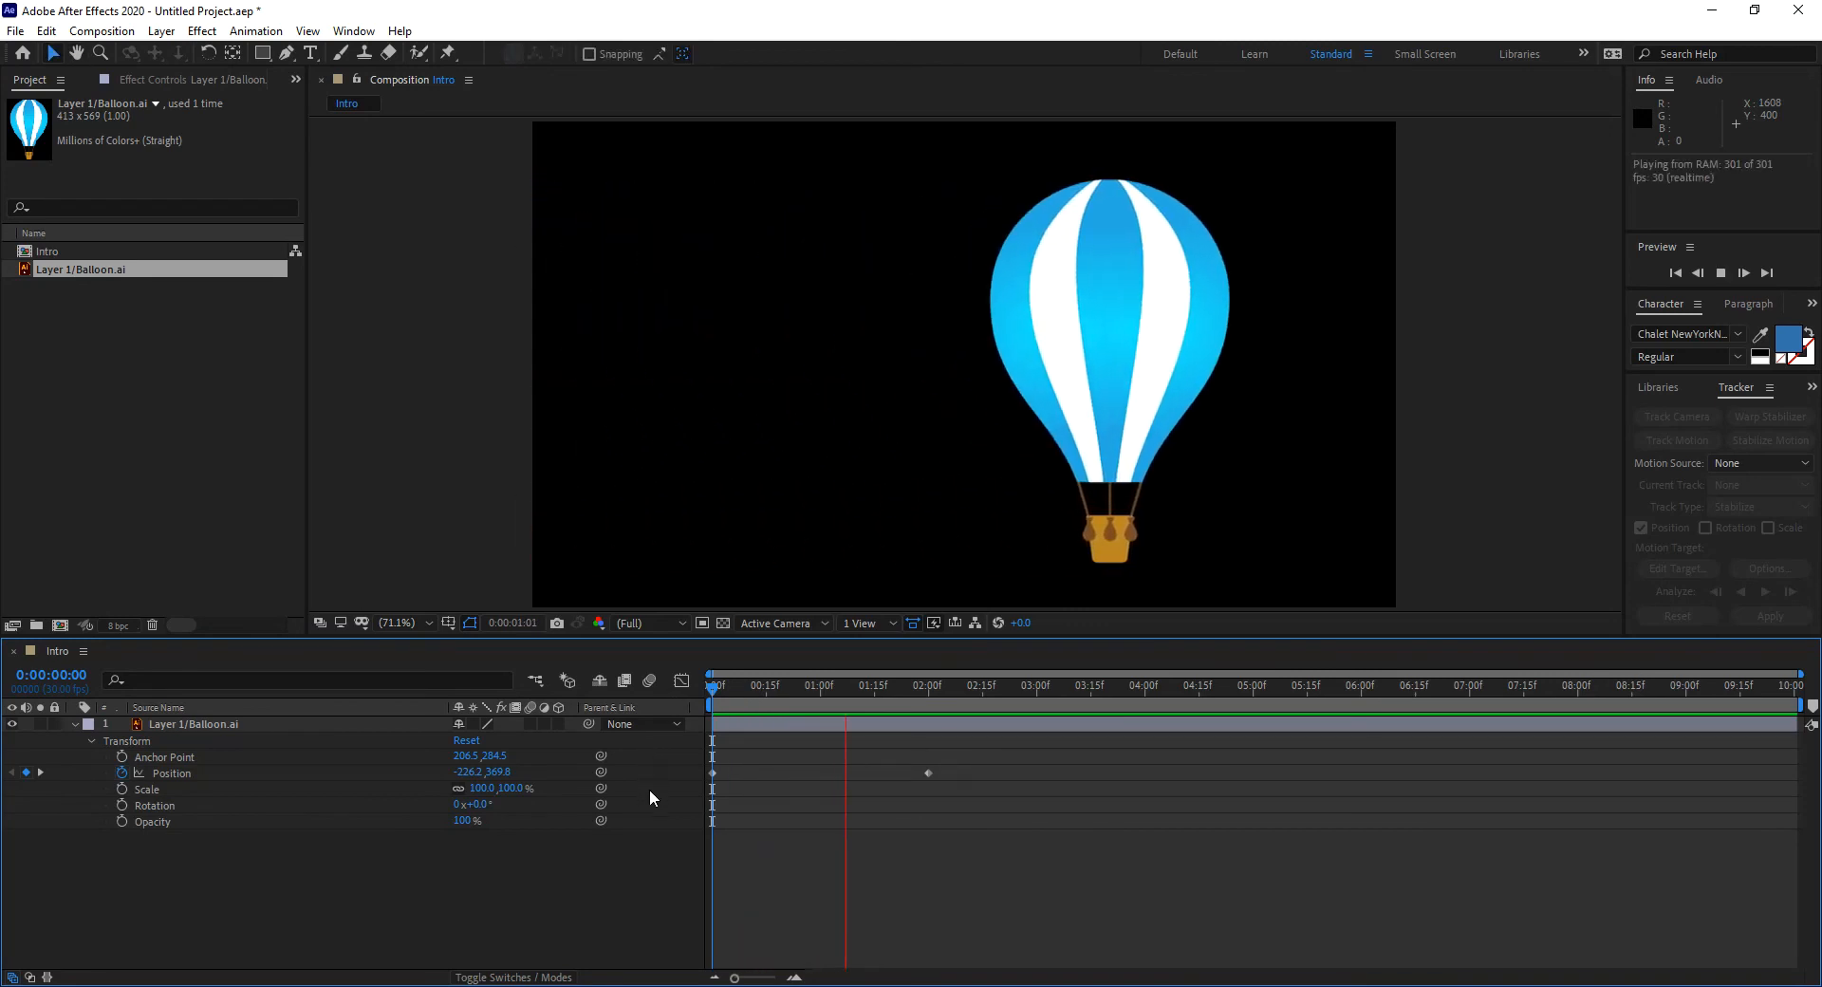
{"action": "key", "text": "space"}
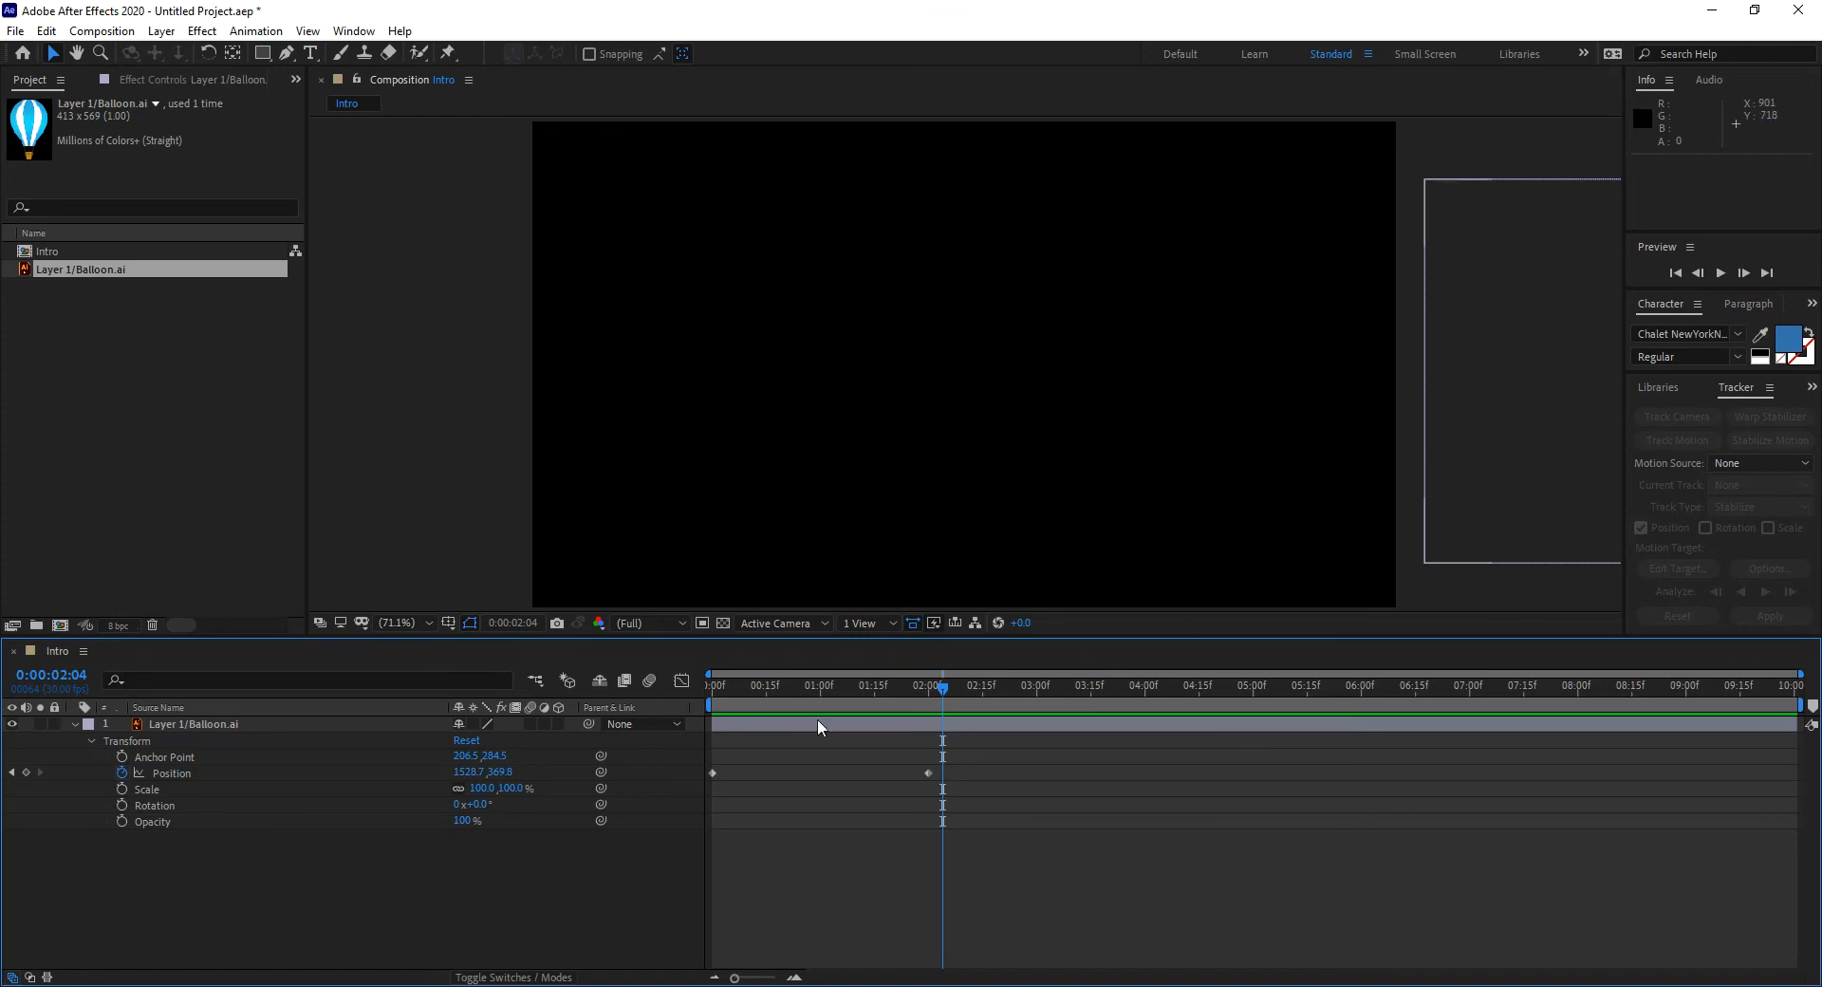
{"action": "left_click", "coordinate": [820, 685]}
{"action": "left_click_drag", "start_coordinate": [820, 685], "coordinate": [773, 685]}
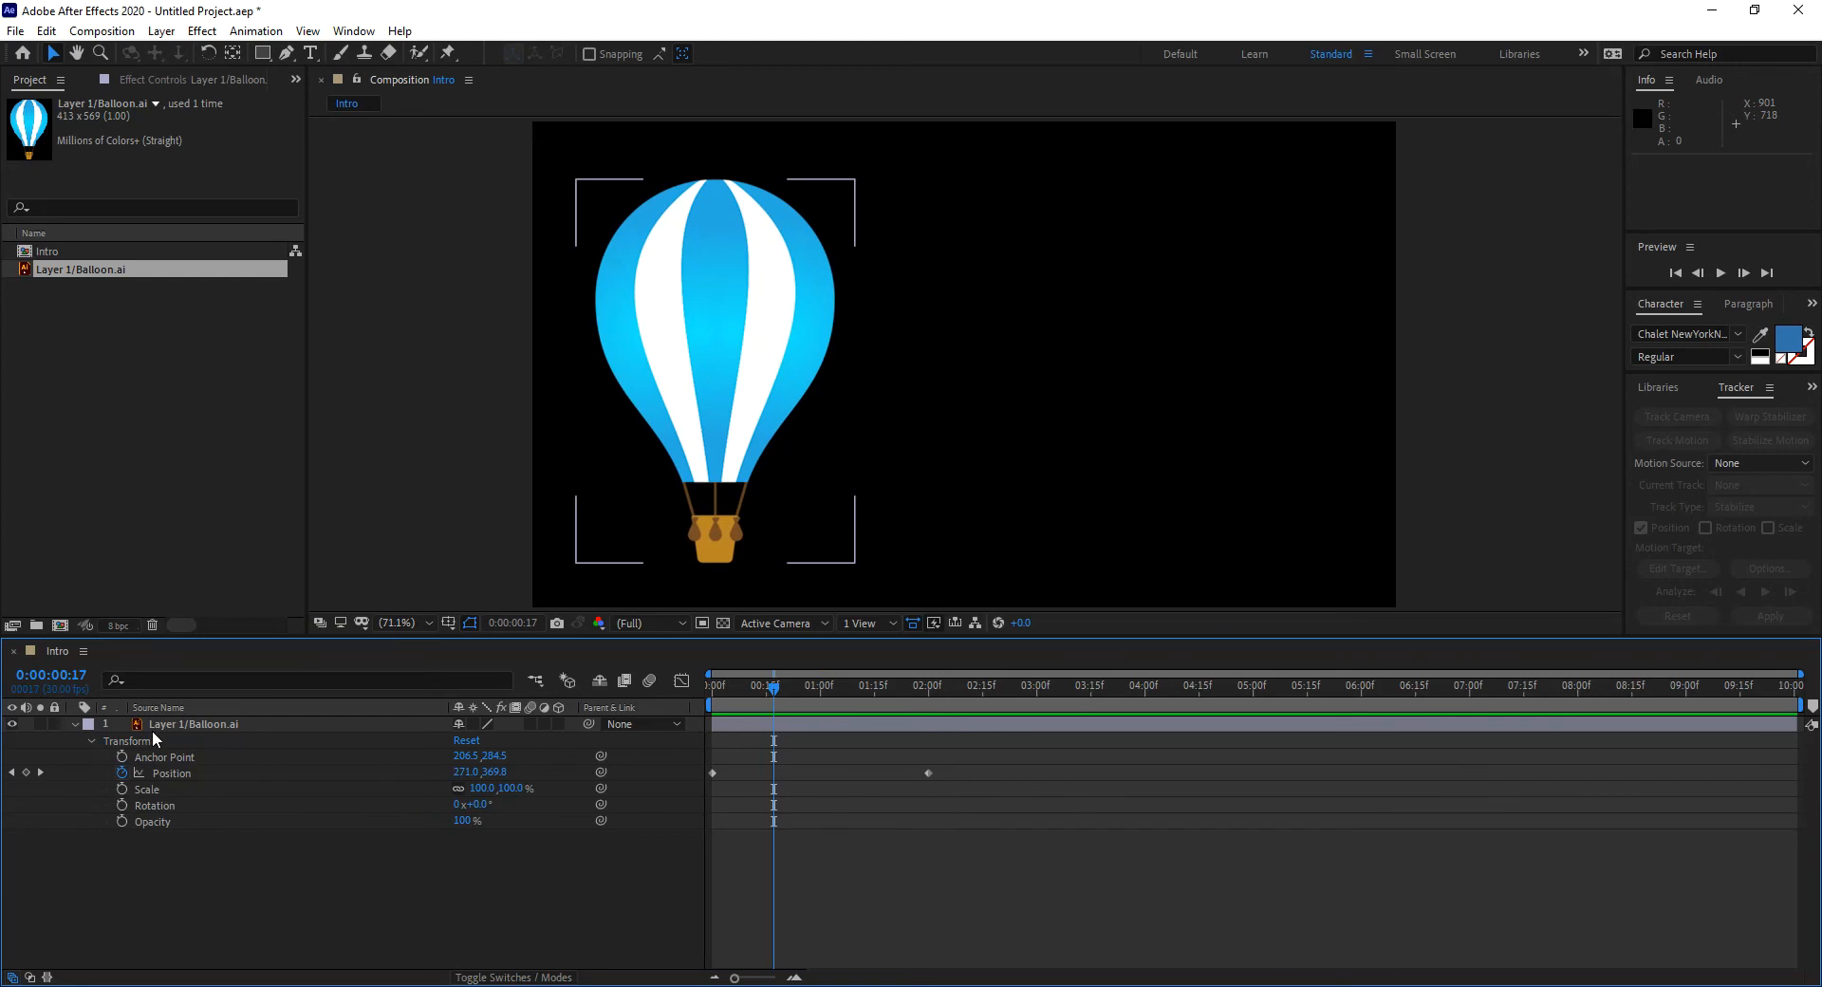
{"action": "left_click", "coordinate": [178, 725]}
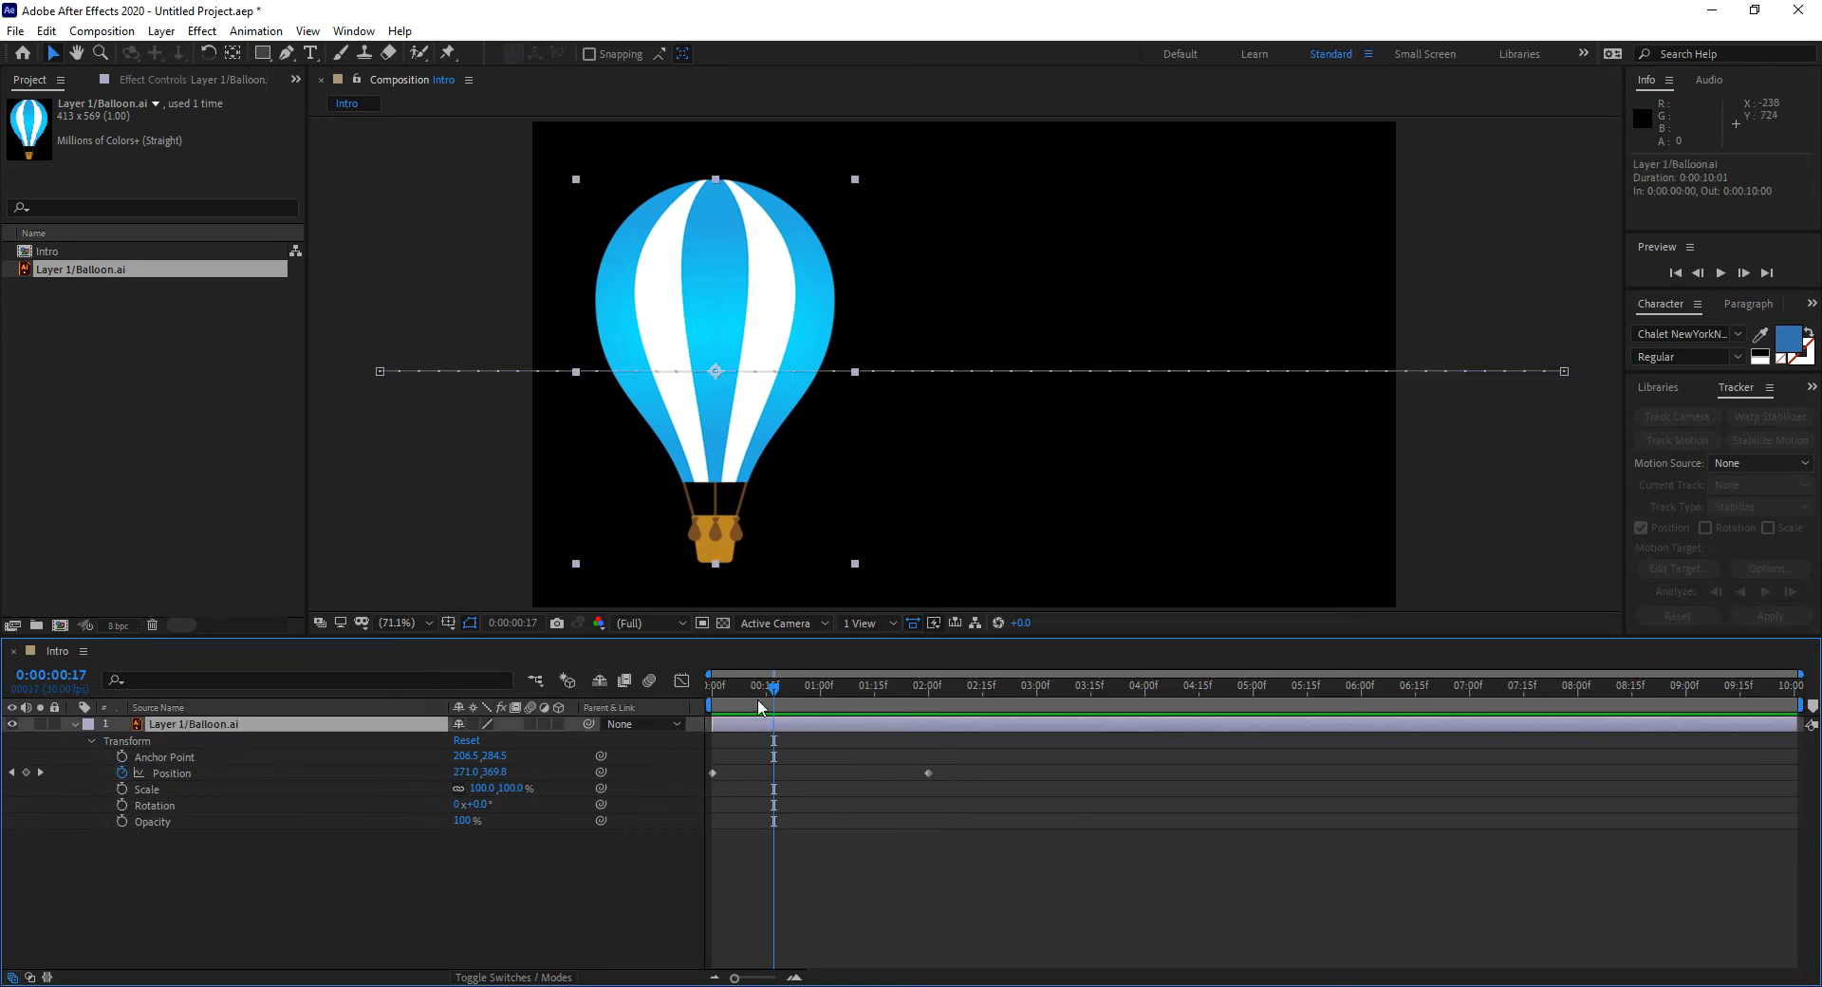
{"action": "left_click_drag", "start_coordinate": [778, 687], "coordinate": [834, 685]}
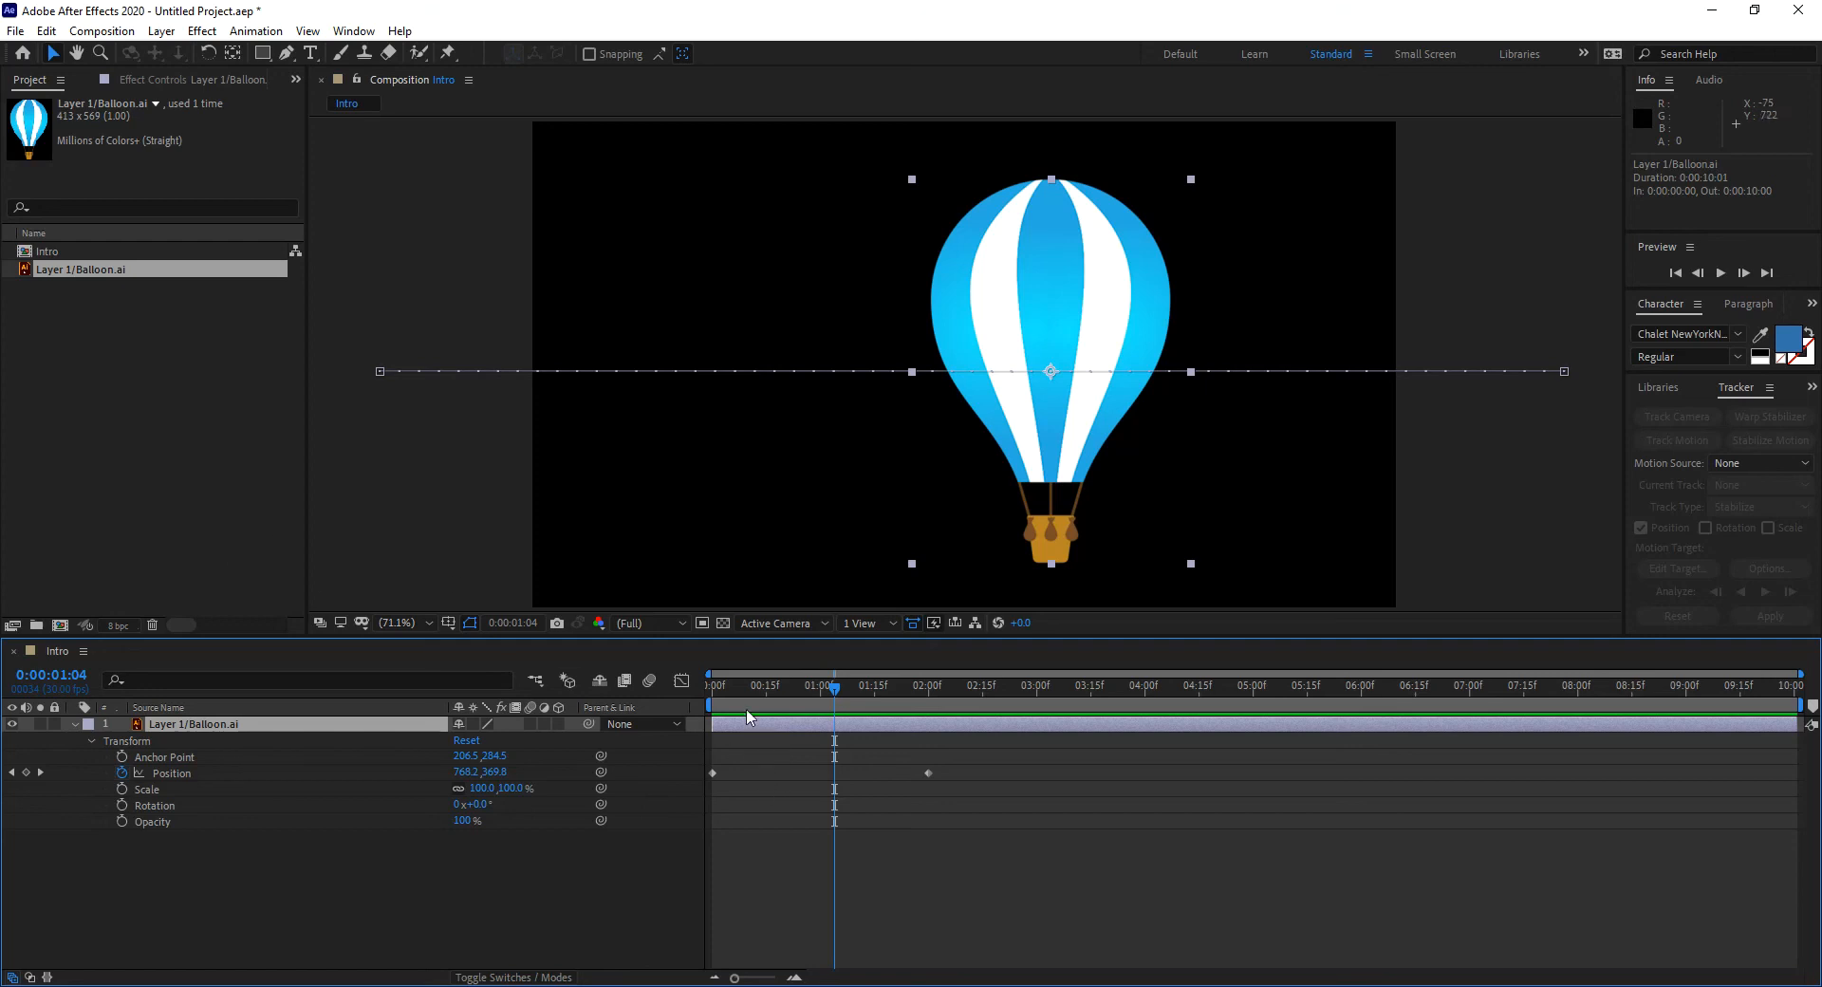
{"action": "left_click_drag", "start_coordinate": [737, 687], "coordinate": [669, 691]}
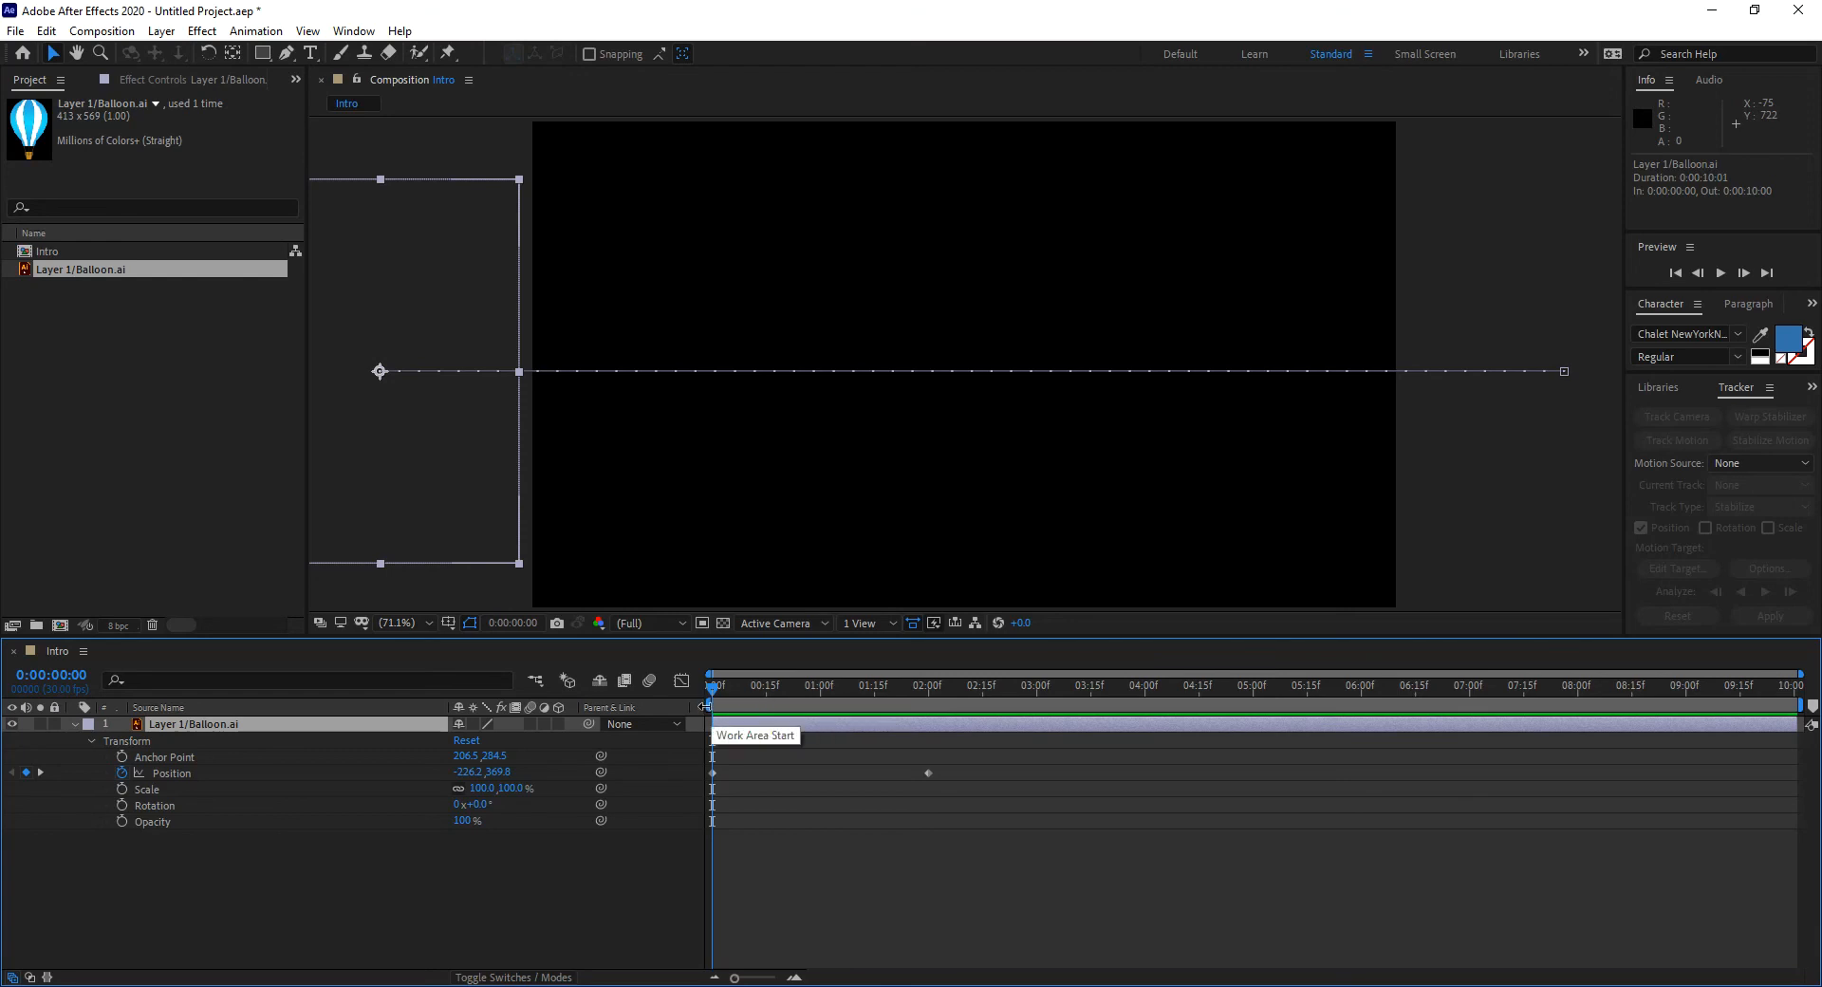
Shorten the composition's work area to end at 2 seconds and preview the looping balloon animation.
{"action": "left_click_drag", "start_coordinate": [1798, 705], "coordinate": [945, 731]}
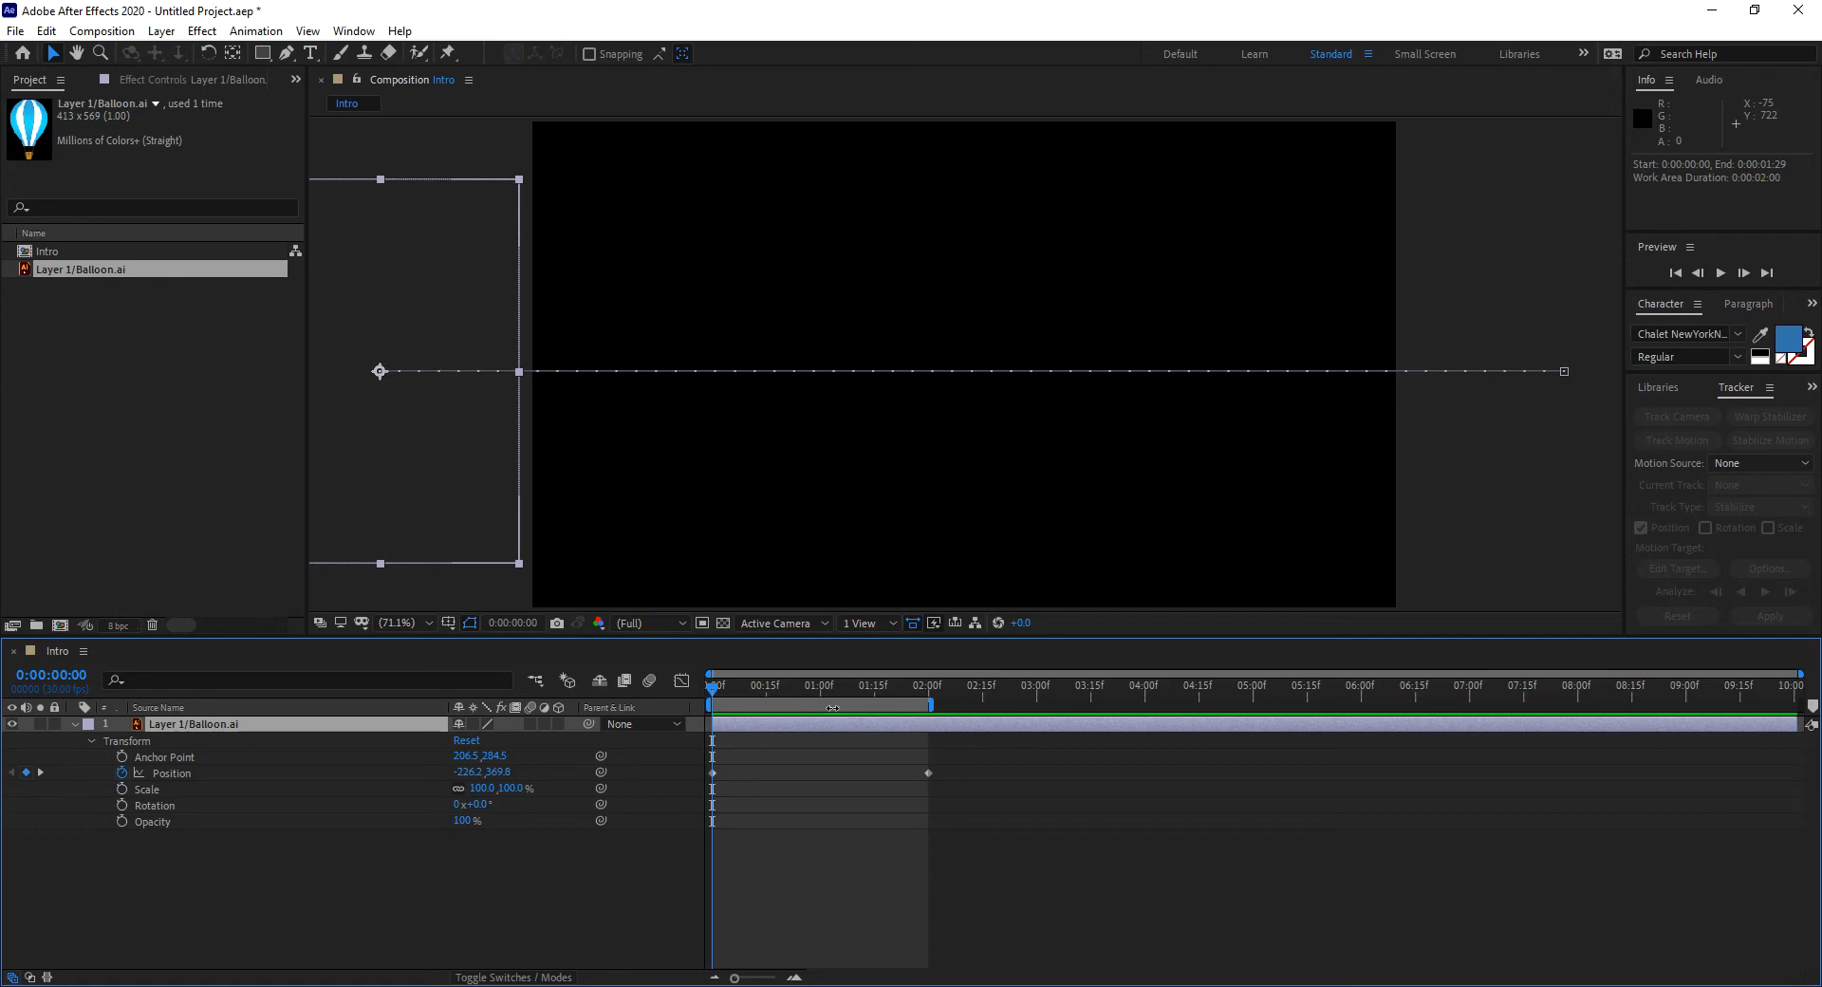
{"action": "key", "text": "space"}
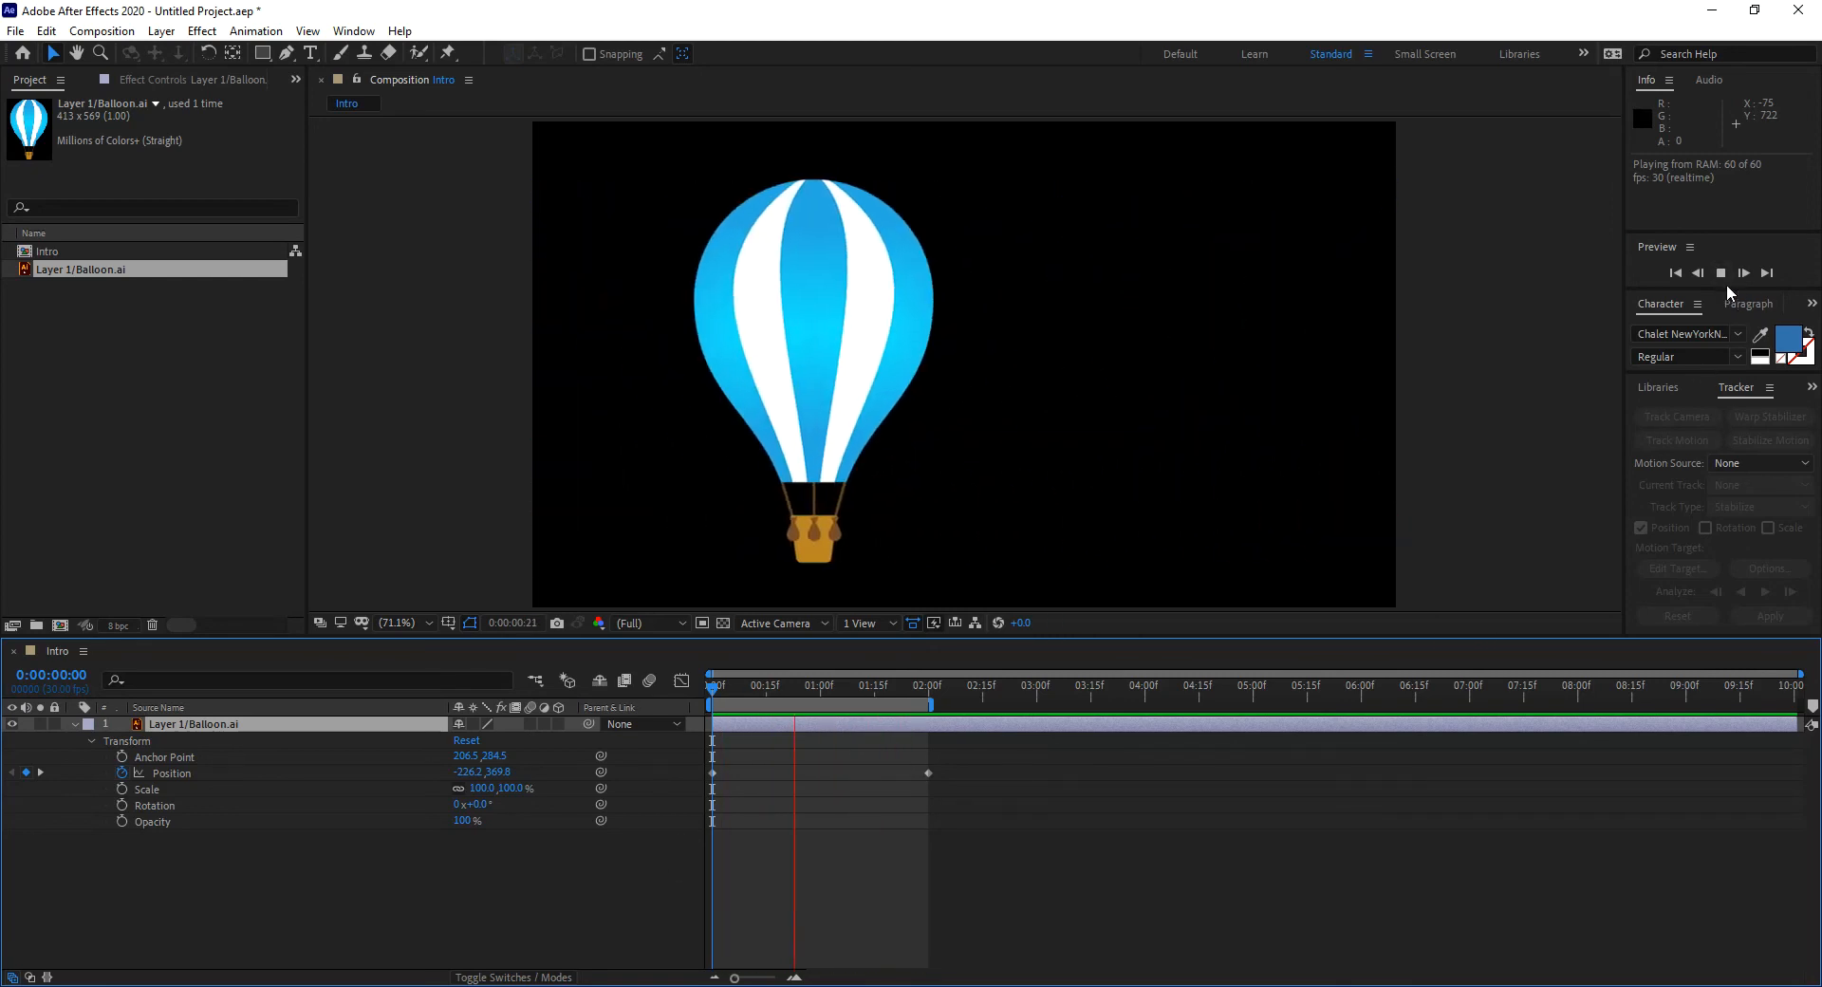
{"action": "left_click_drag", "start_coordinate": [1727, 283], "coordinate": [1681, 269]}
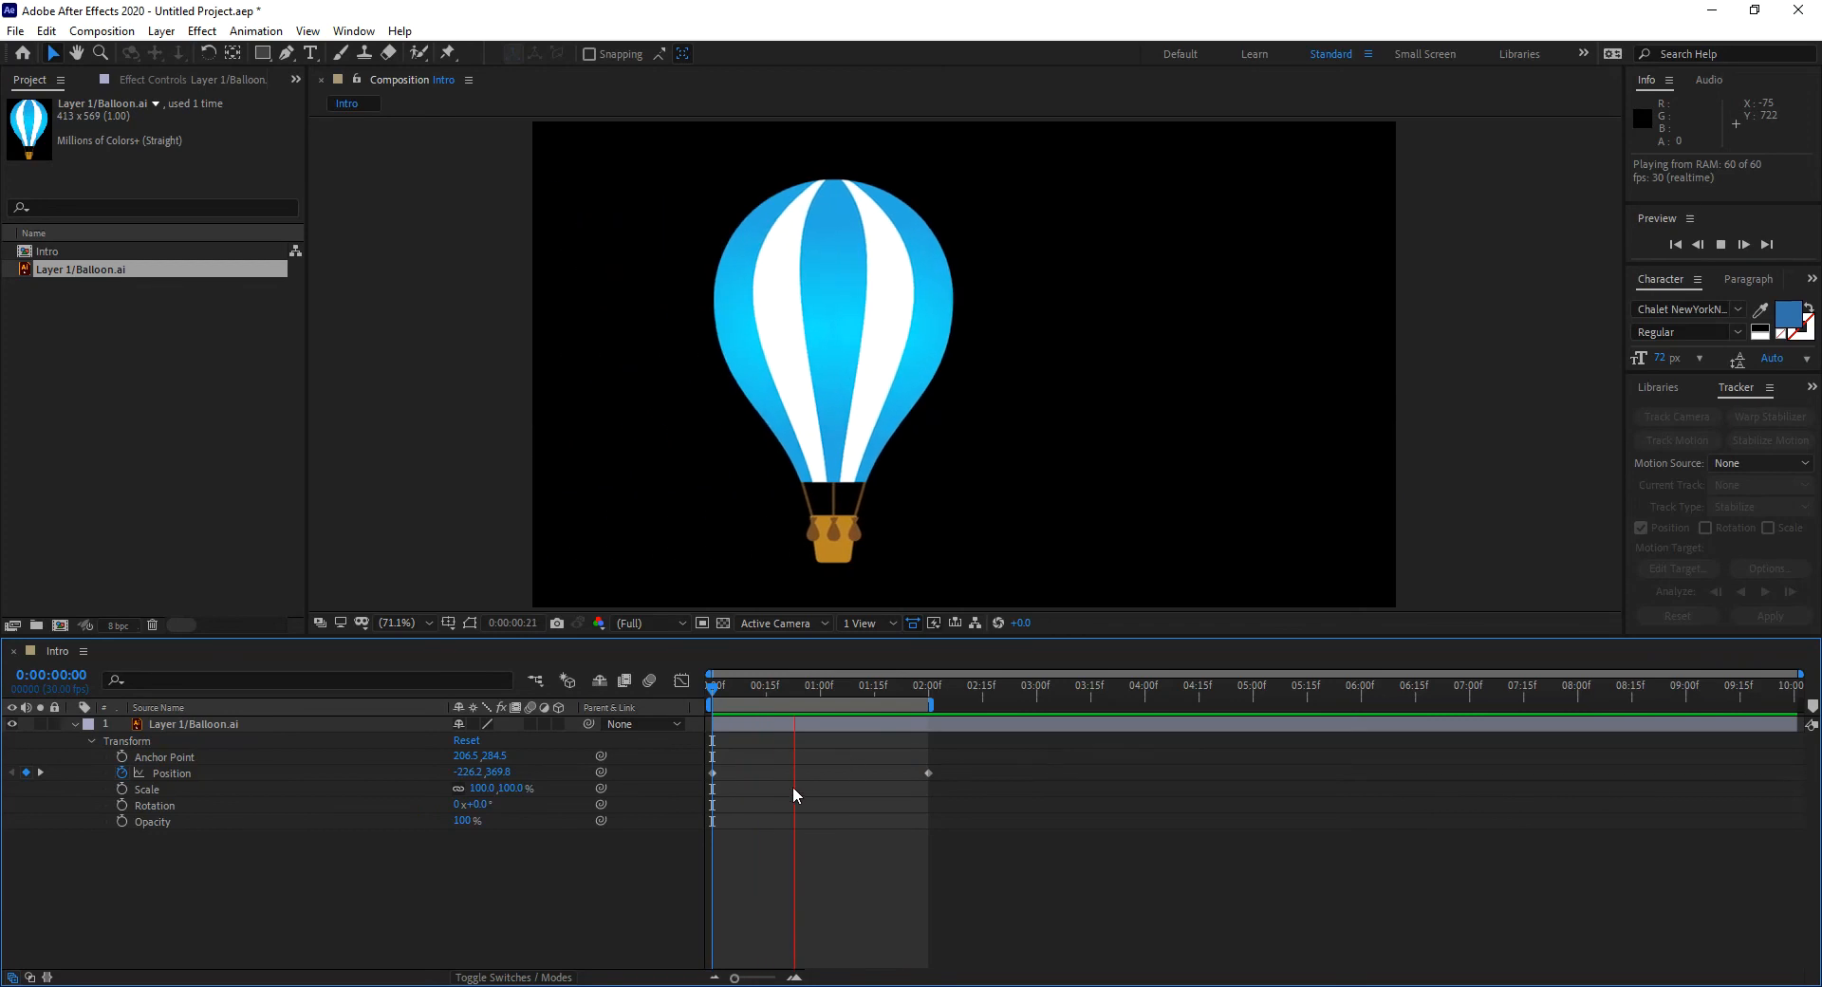
{"action": "key", "text": "space"}
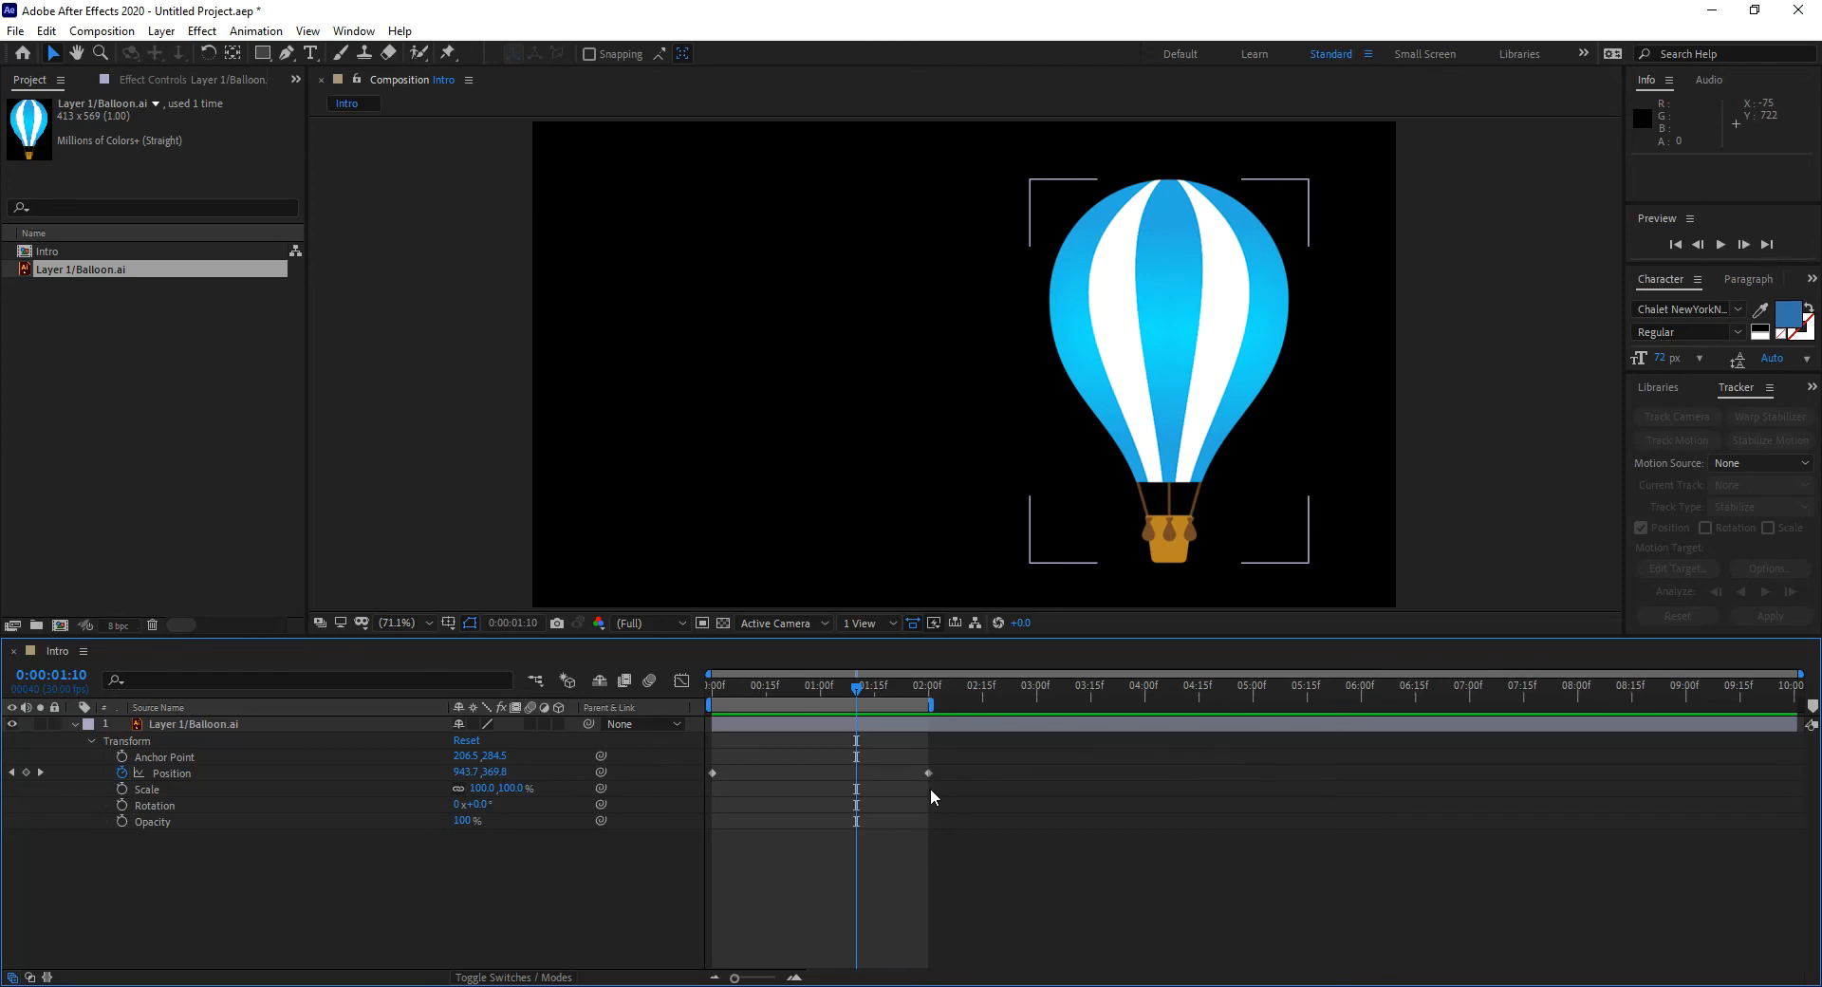
{"action": "key", "text": "space"}
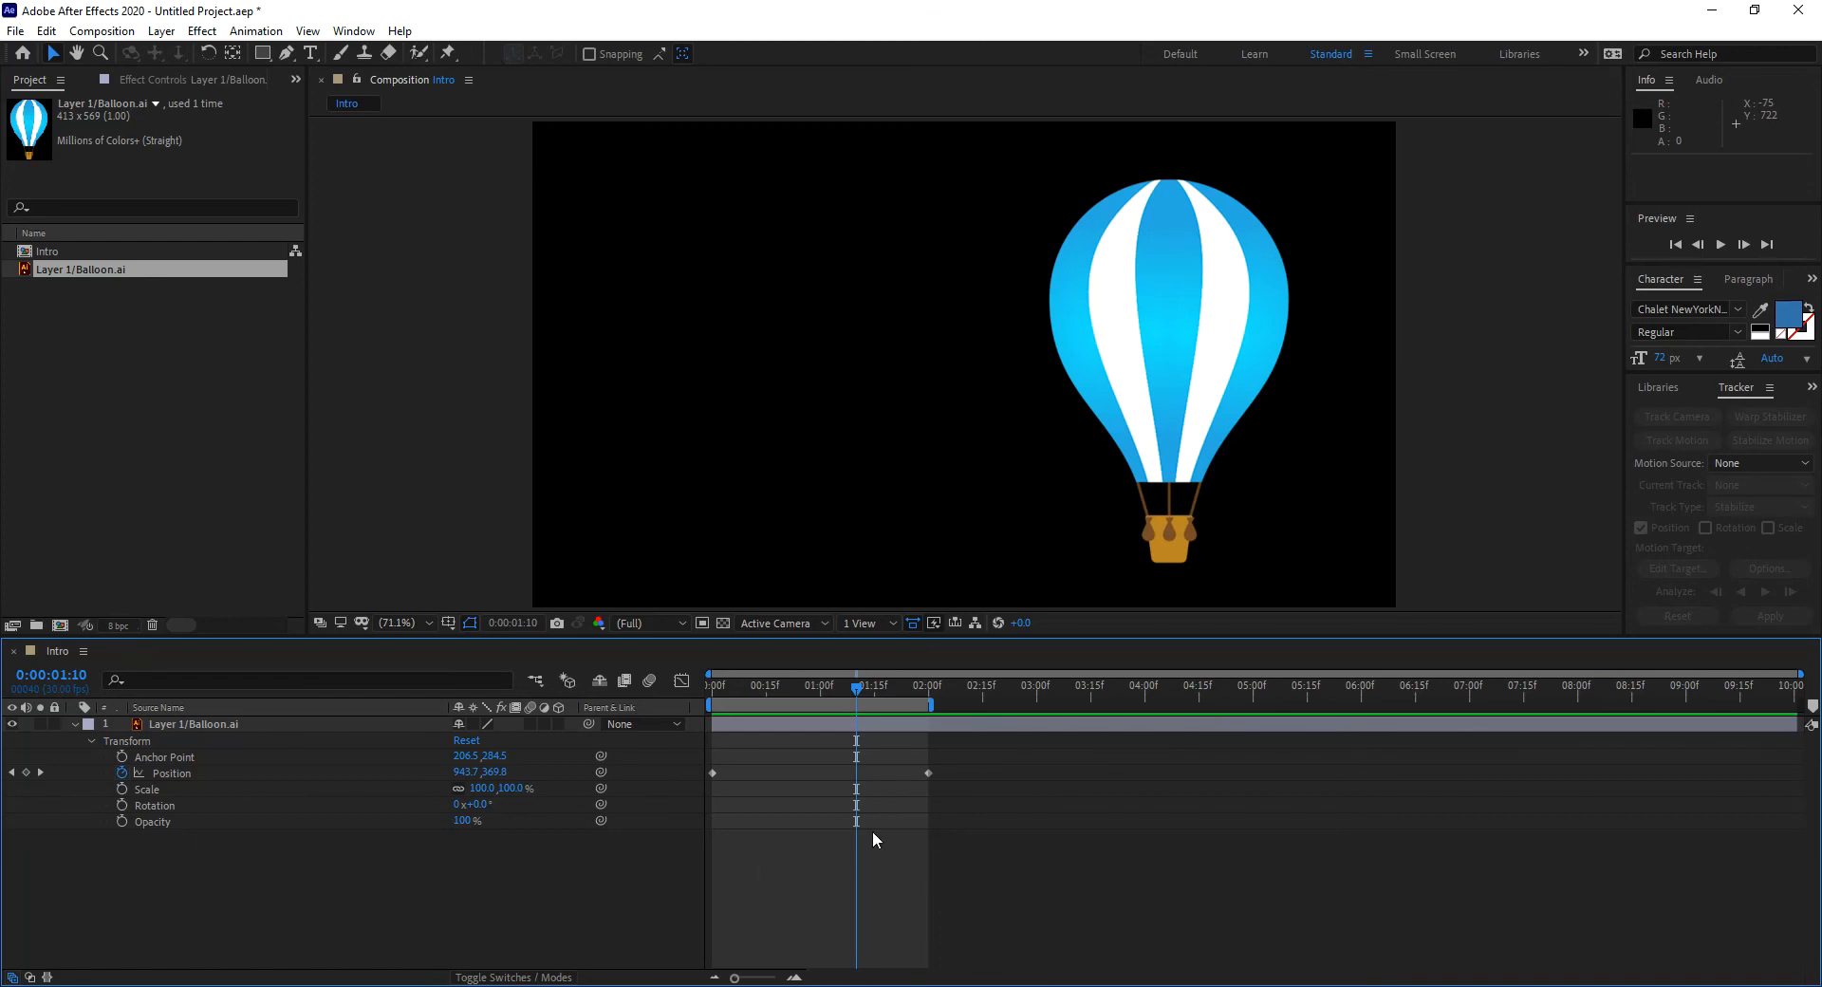
Apply Easy Ease In to the balloon's Position keyframe at 2 seconds and preview the motion.
{"action": "left_click", "coordinate": [926, 775]}
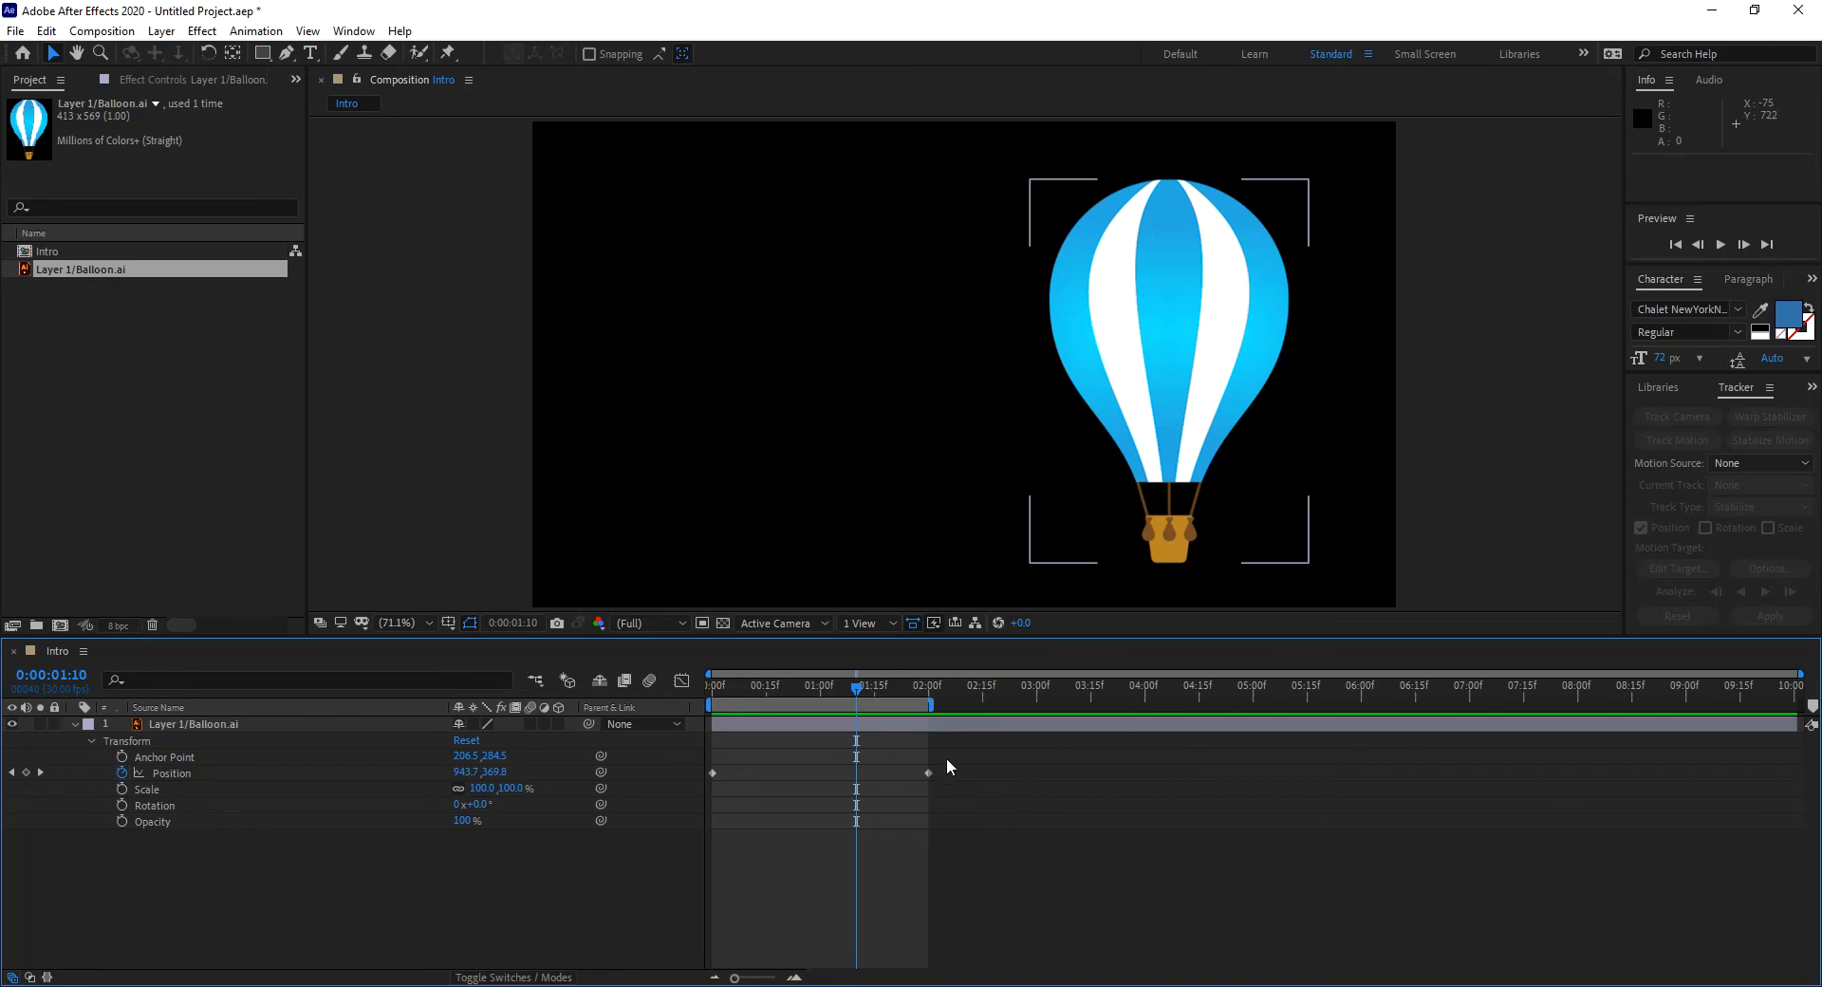
{"action": "left_click_drag", "start_coordinate": [947, 756], "coordinate": [913, 784]}
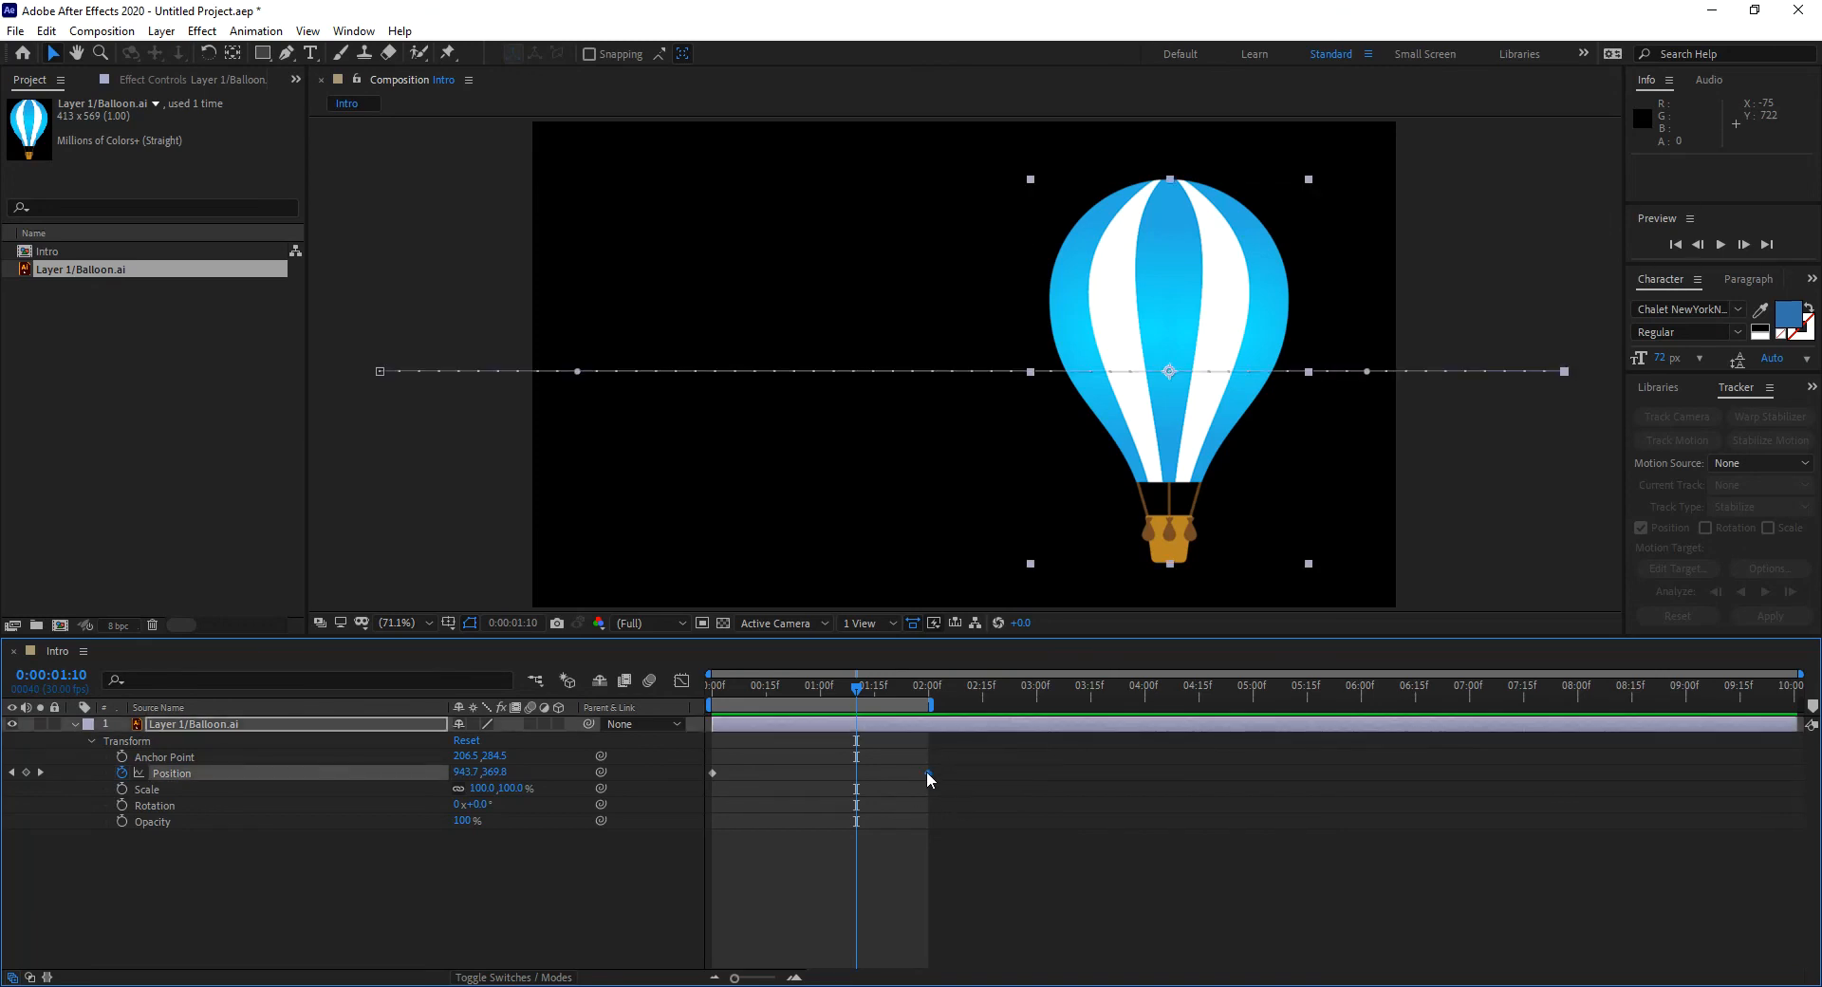
{"action": "right_click", "coordinate": [927, 772]}
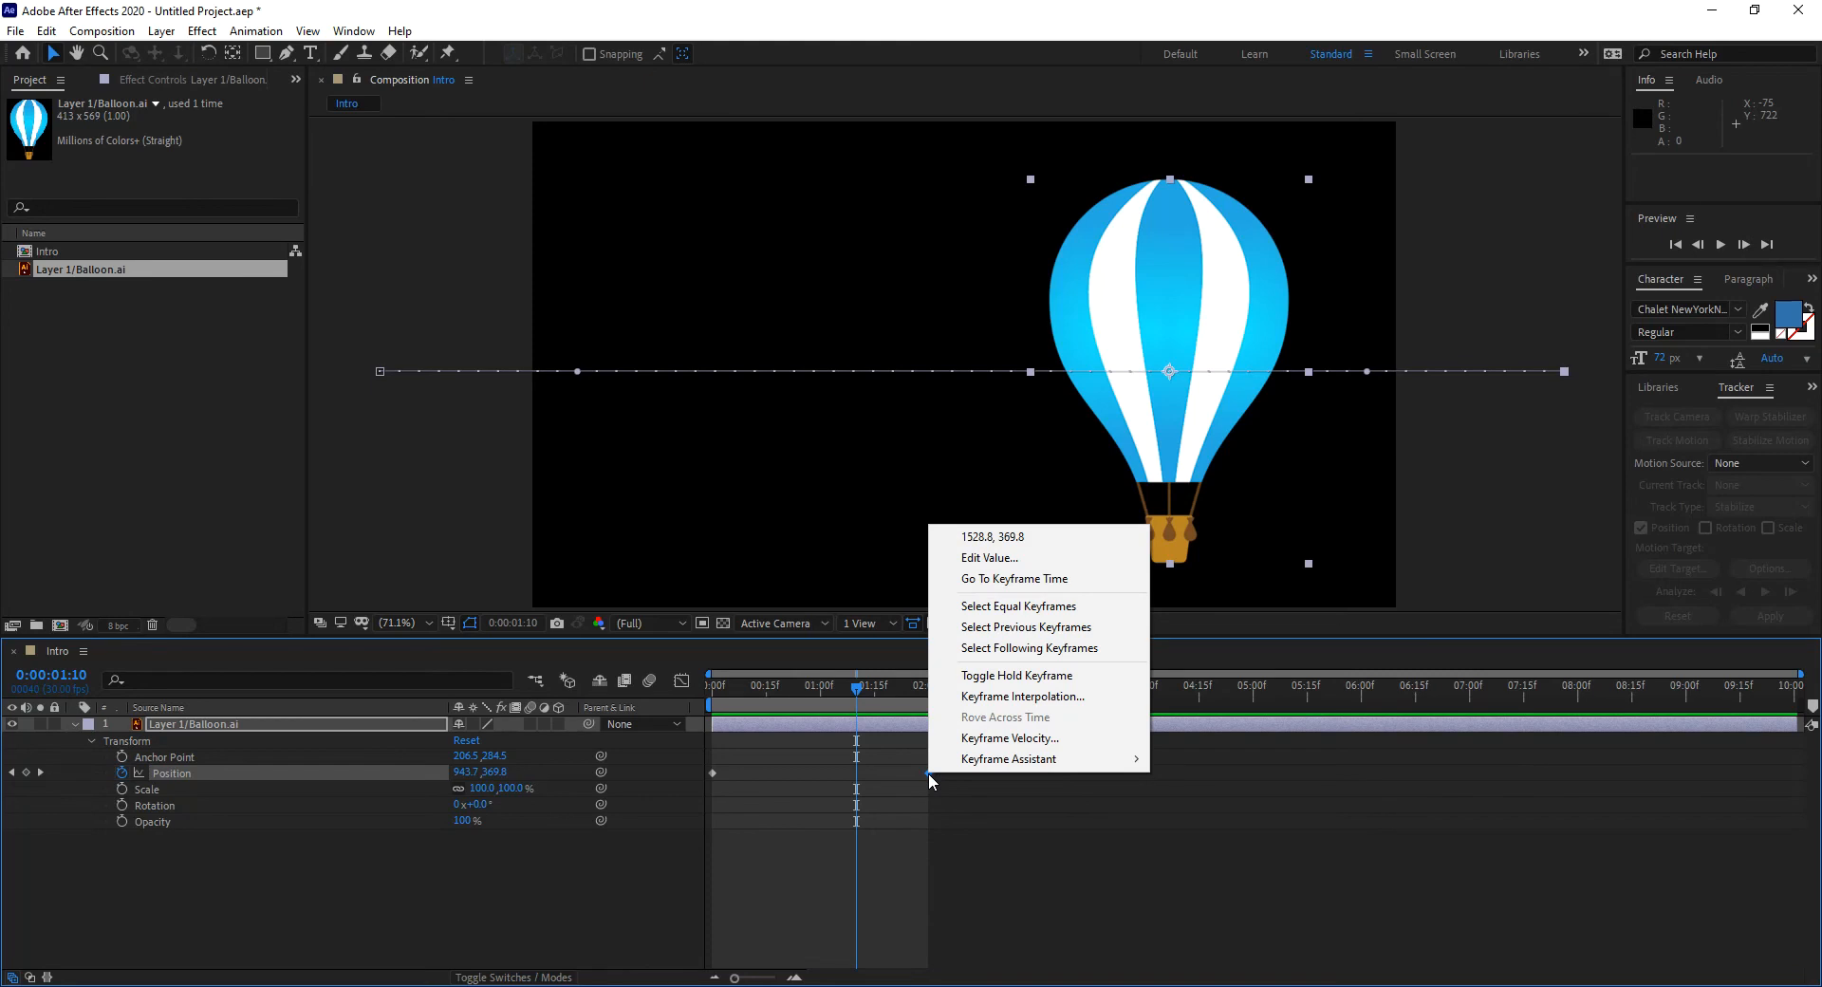
{"action": "mouse_move", "coordinate": [950, 771]}
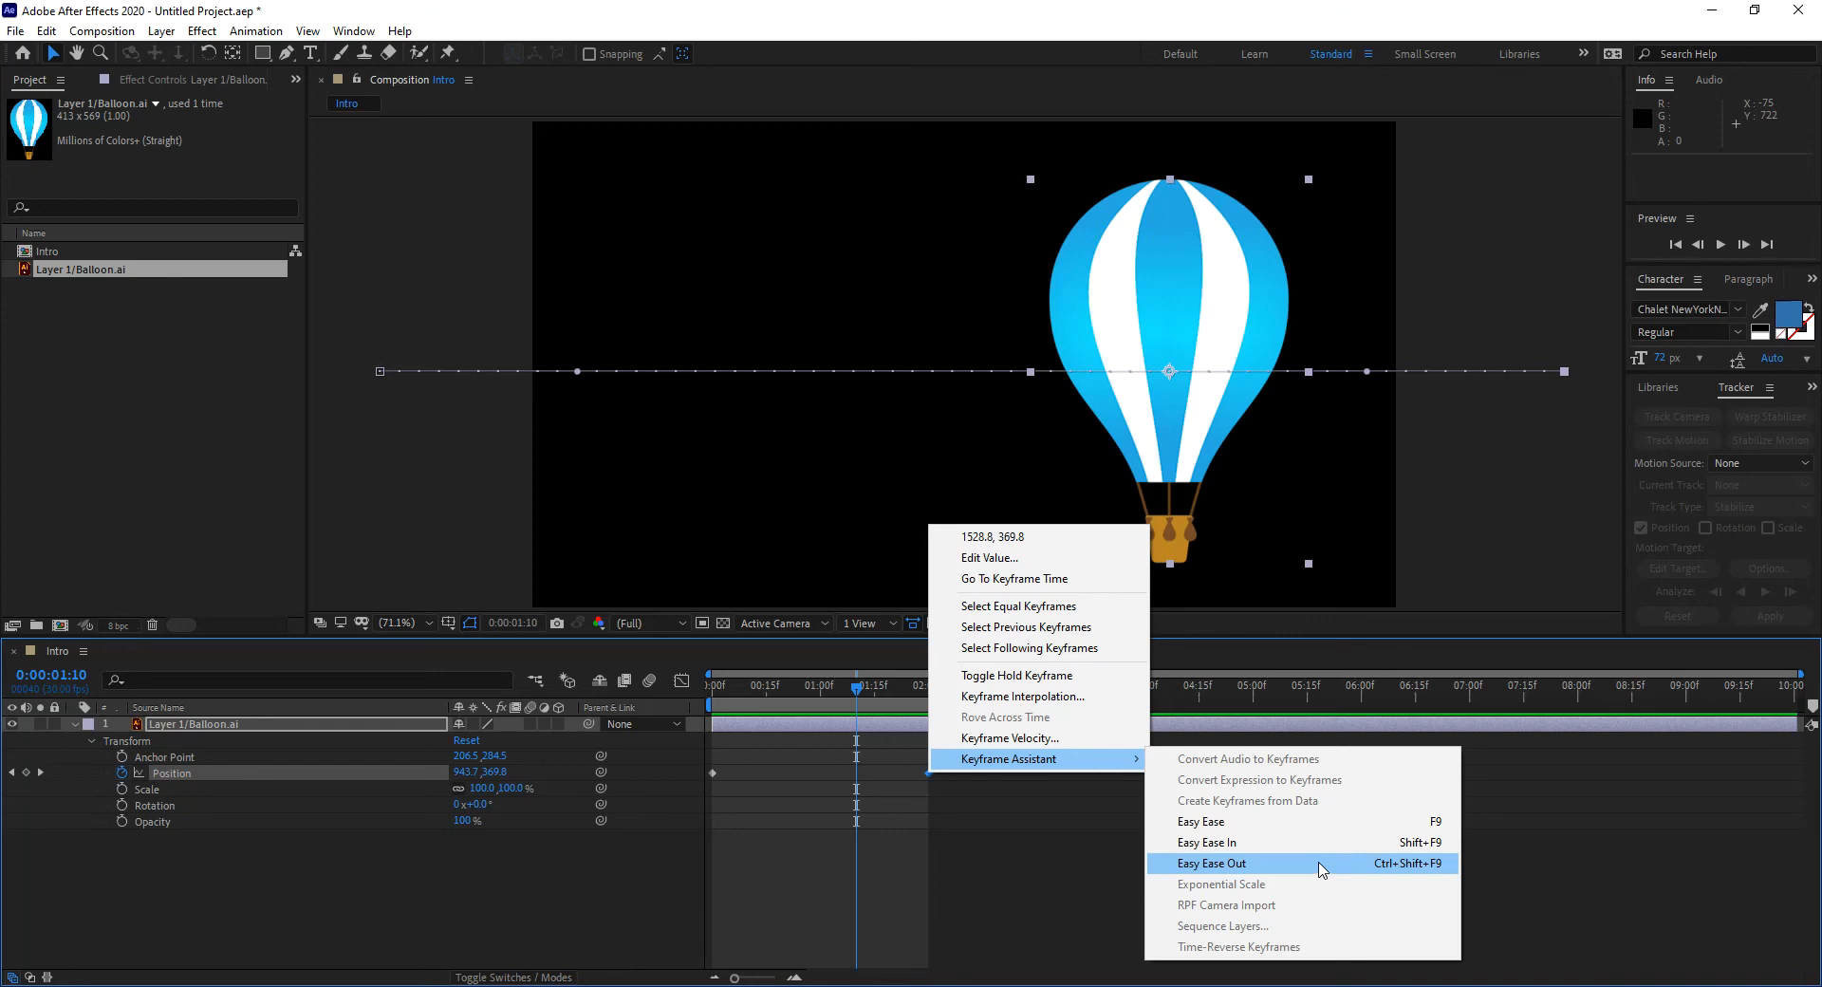
{"action": "key", "text": "Escape"}
{"action": "key", "text": "Escape"}
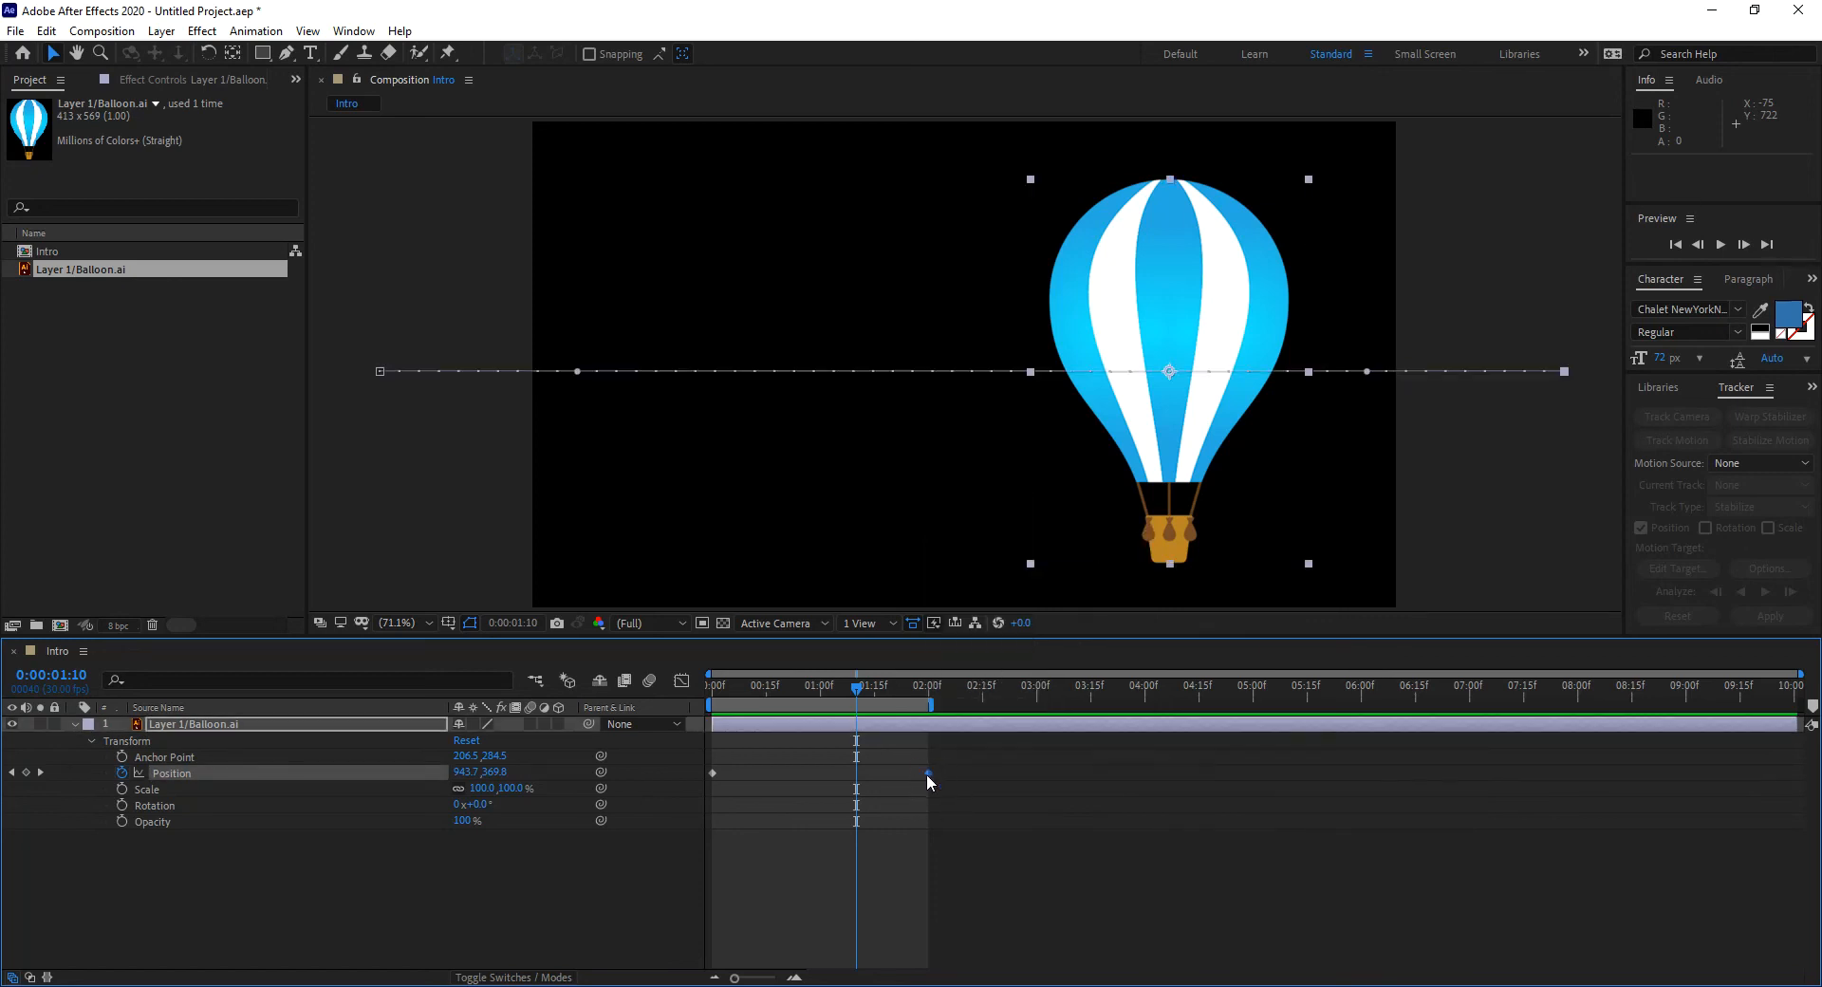
{"action": "right_click", "coordinate": [927, 774]}
{"action": "mouse_move", "coordinate": [1092, 762]}
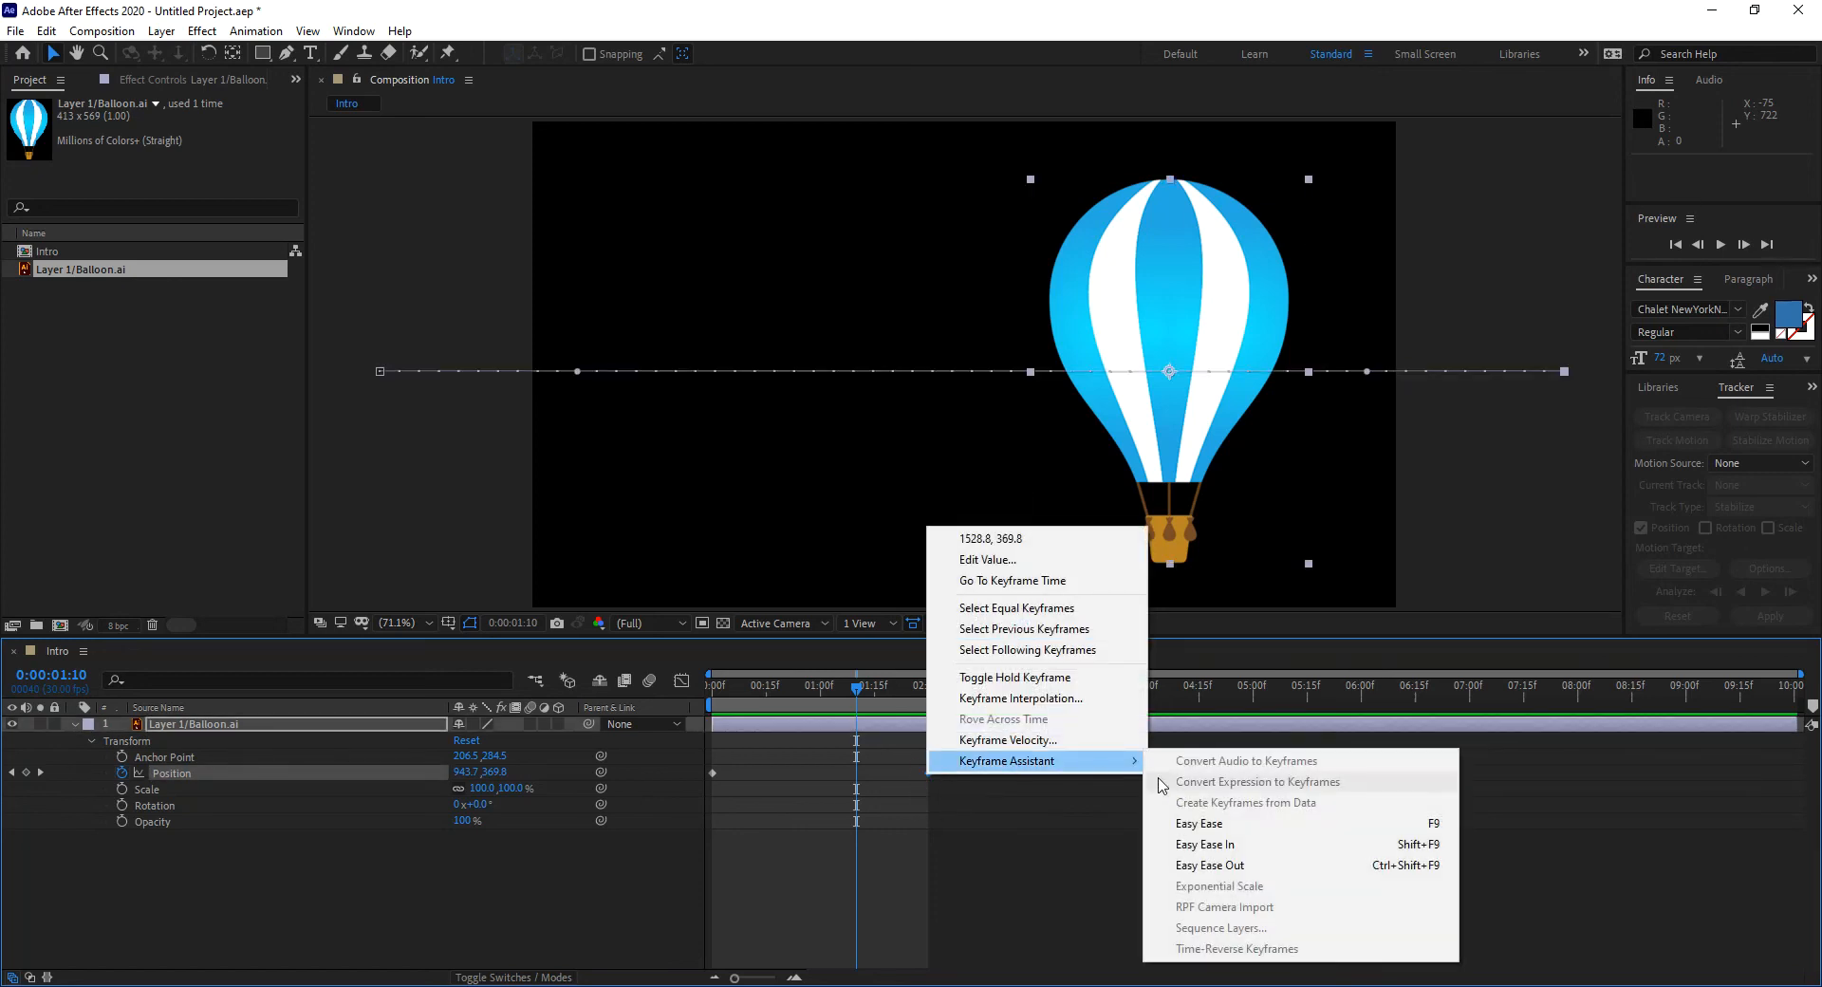
{"action": "left_click", "coordinate": [1214, 845]}
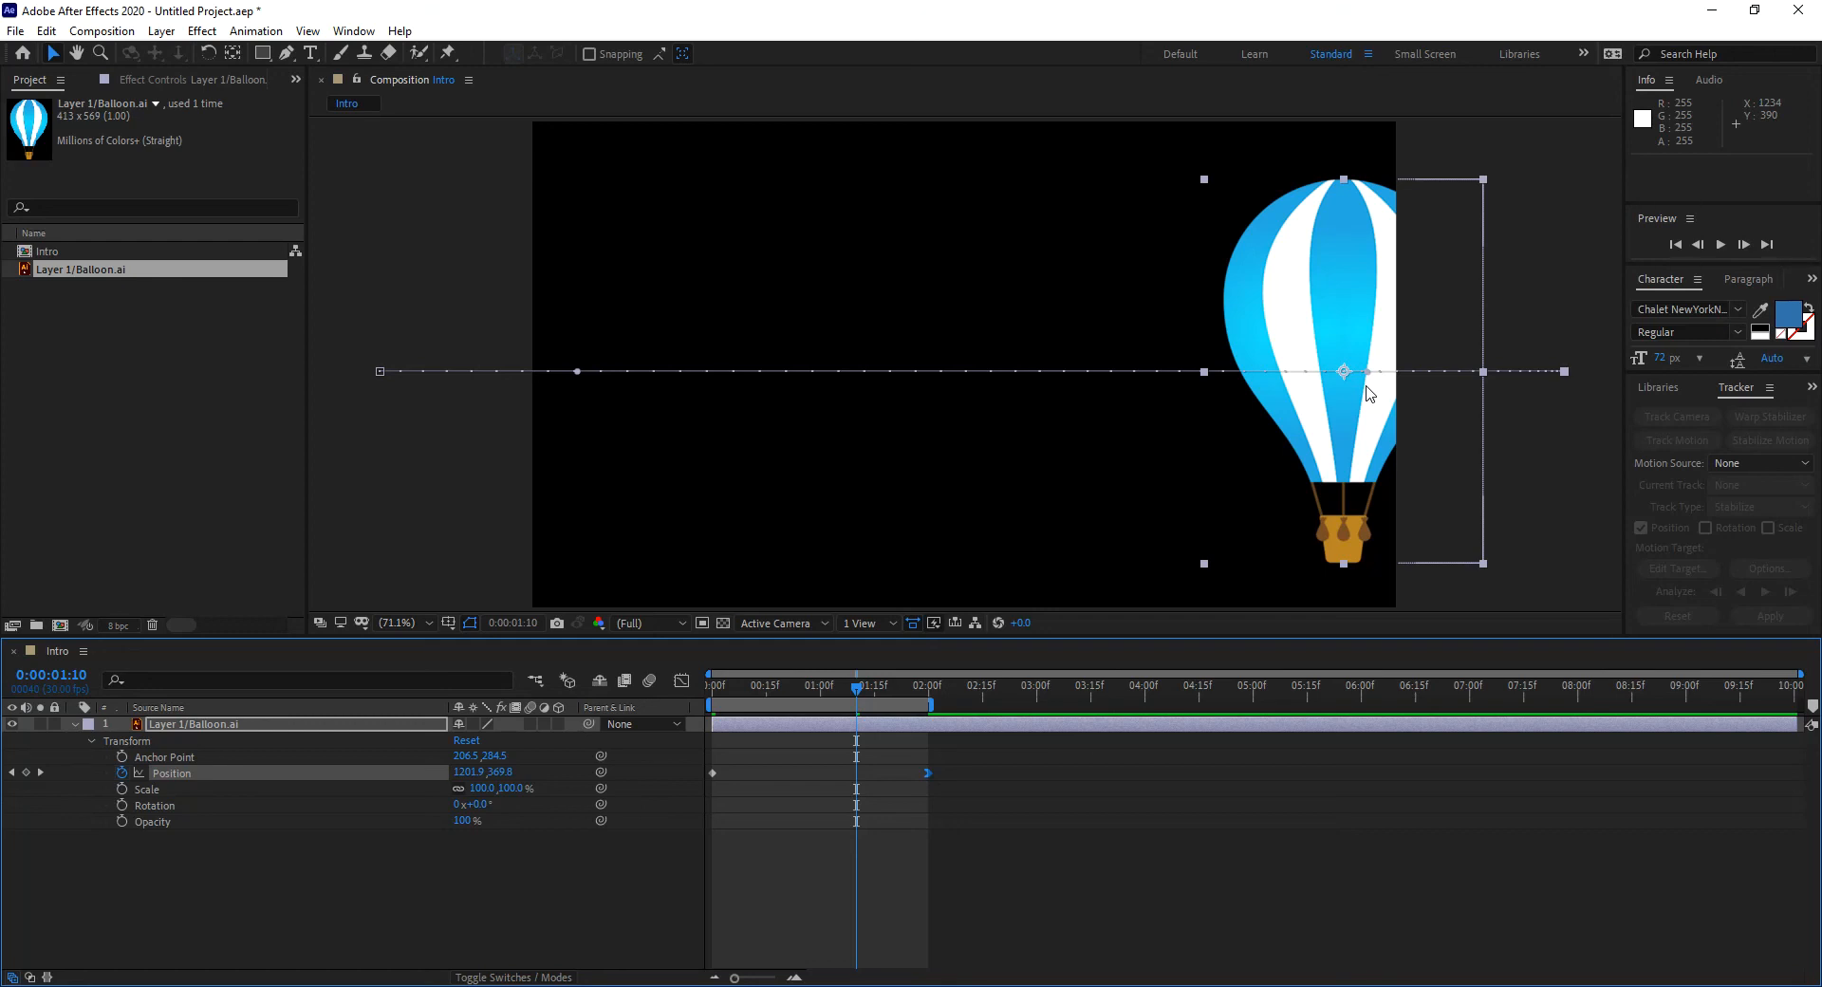
{"action": "key", "text": "space"}
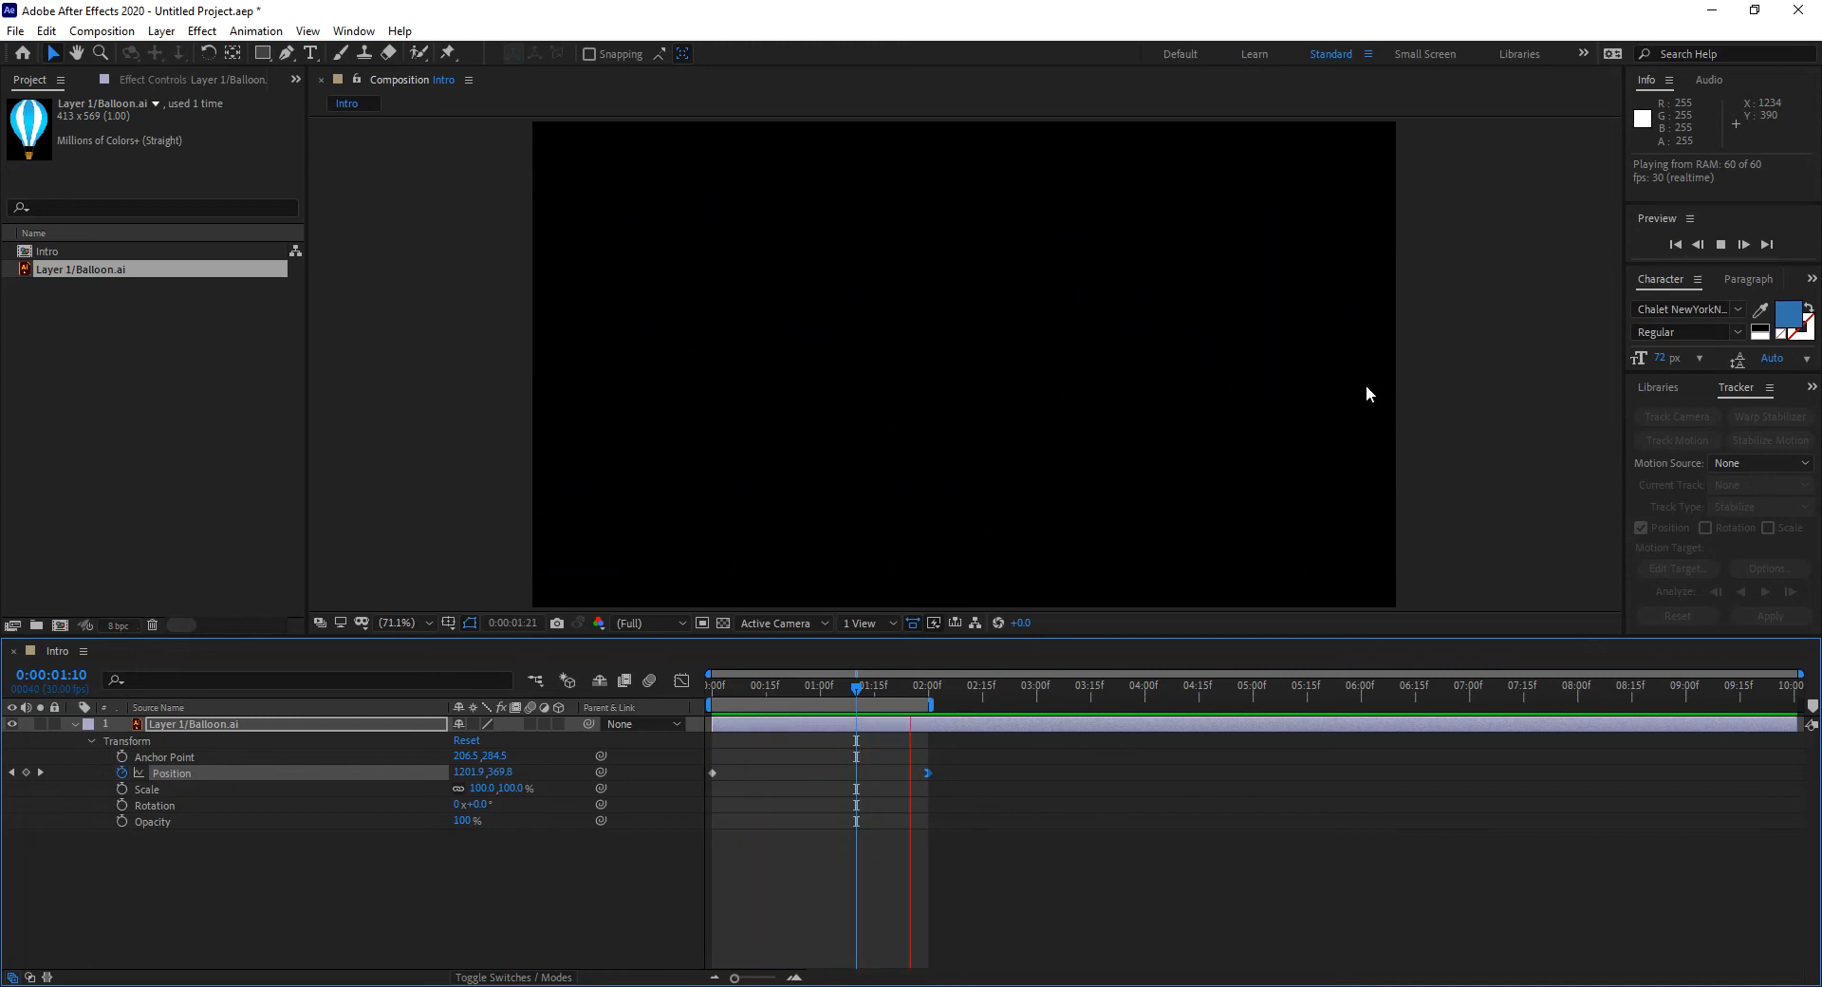
{"action": "key", "text": "space"}
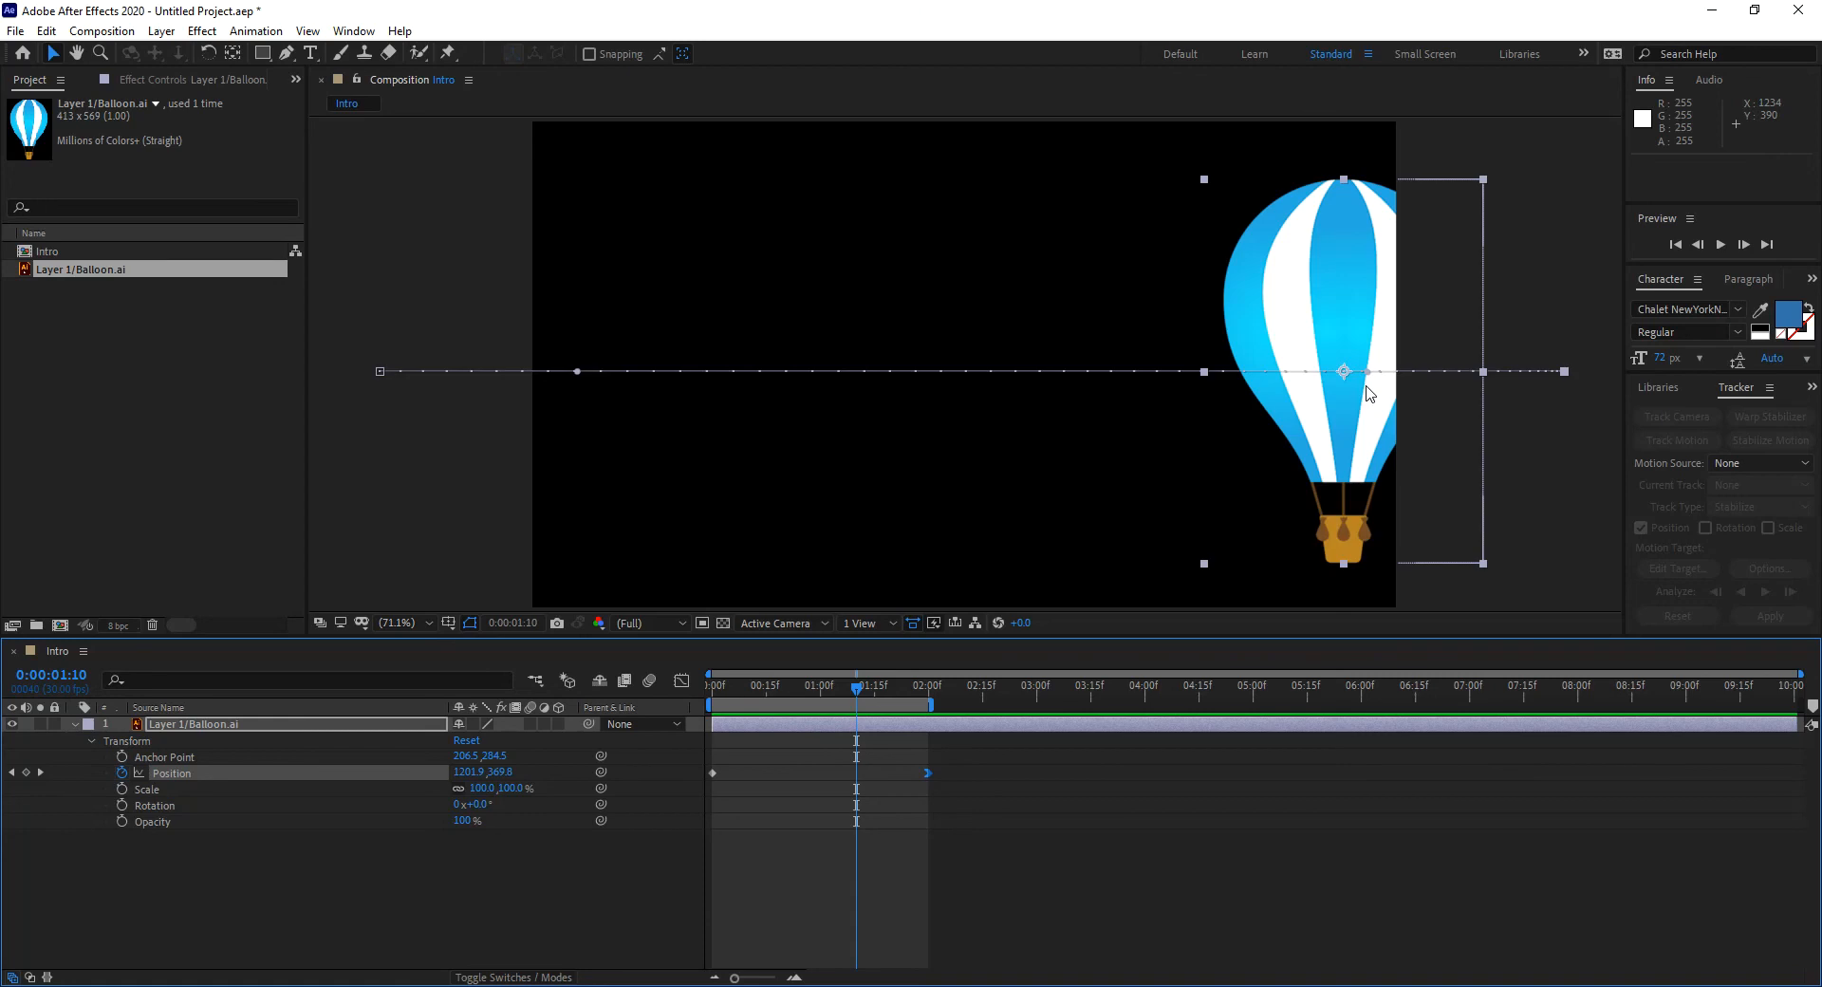
Apply Easy Ease Out to the balloon's Position keyframe at 0 seconds, and check the motion by previewing and scrubbing to 0:00:01:21.
{"action": "right_click", "coordinate": [712, 772]}
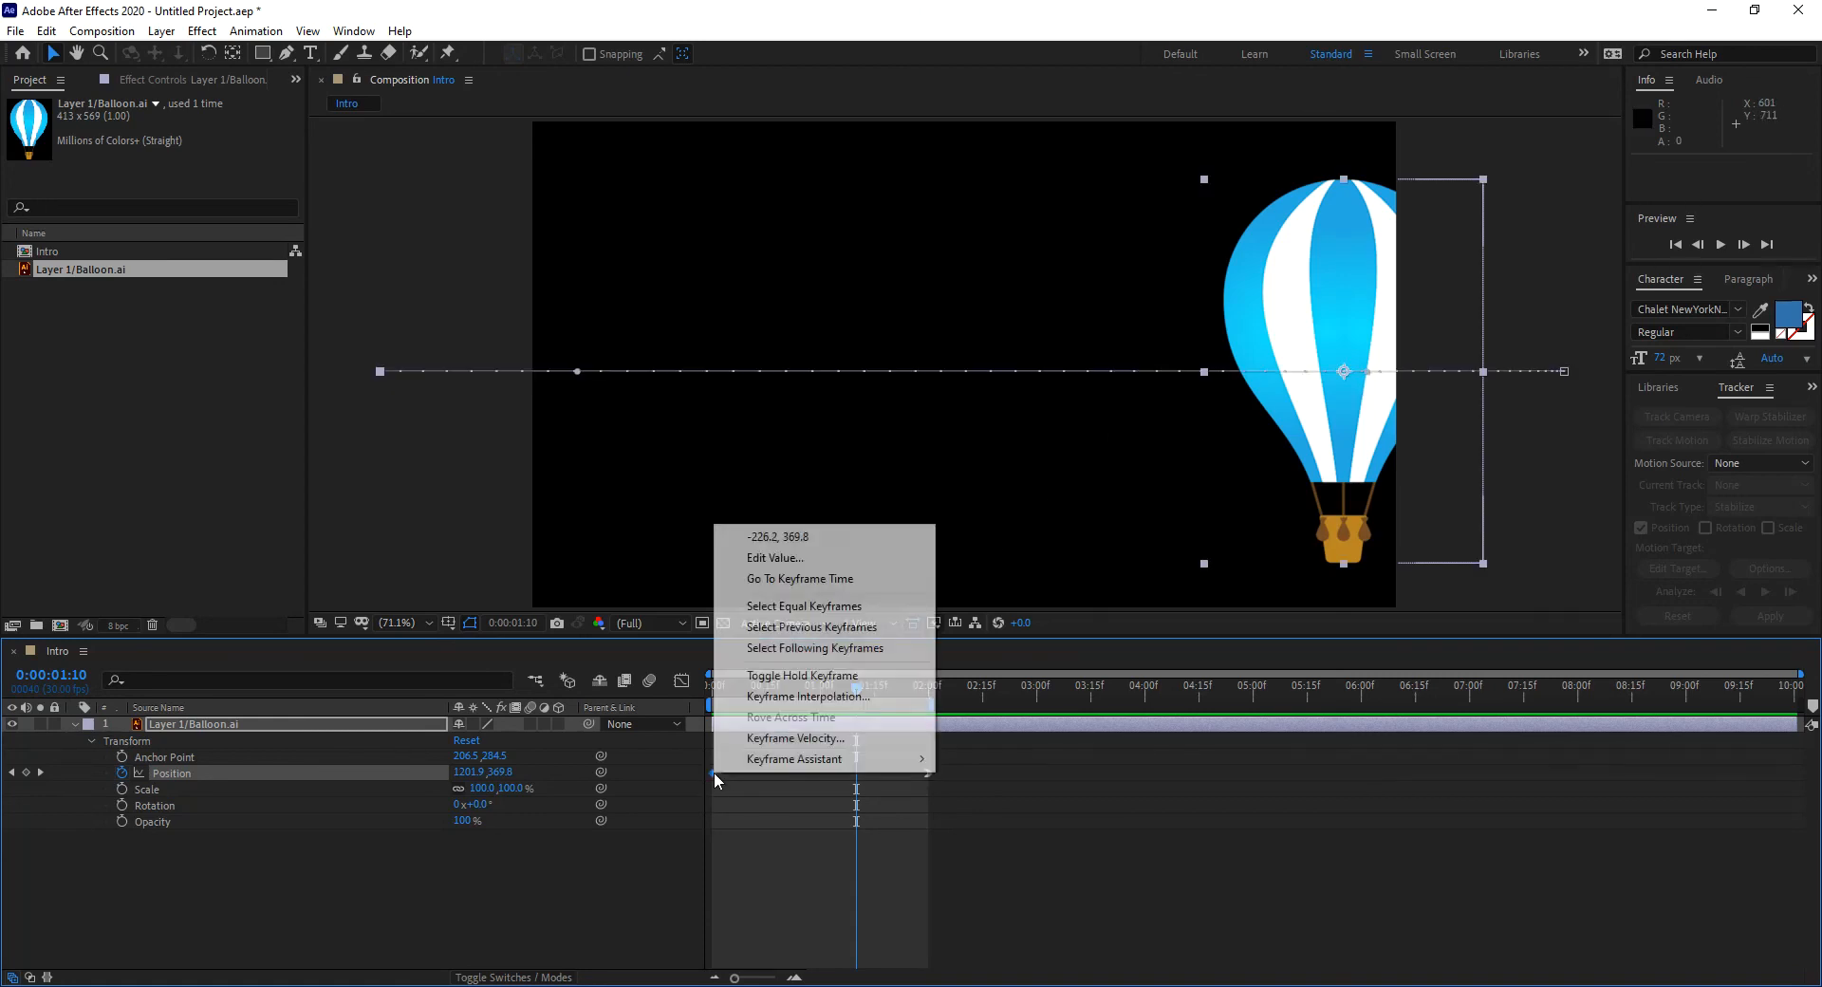
{"action": "mouse_move", "coordinate": [789, 768]}
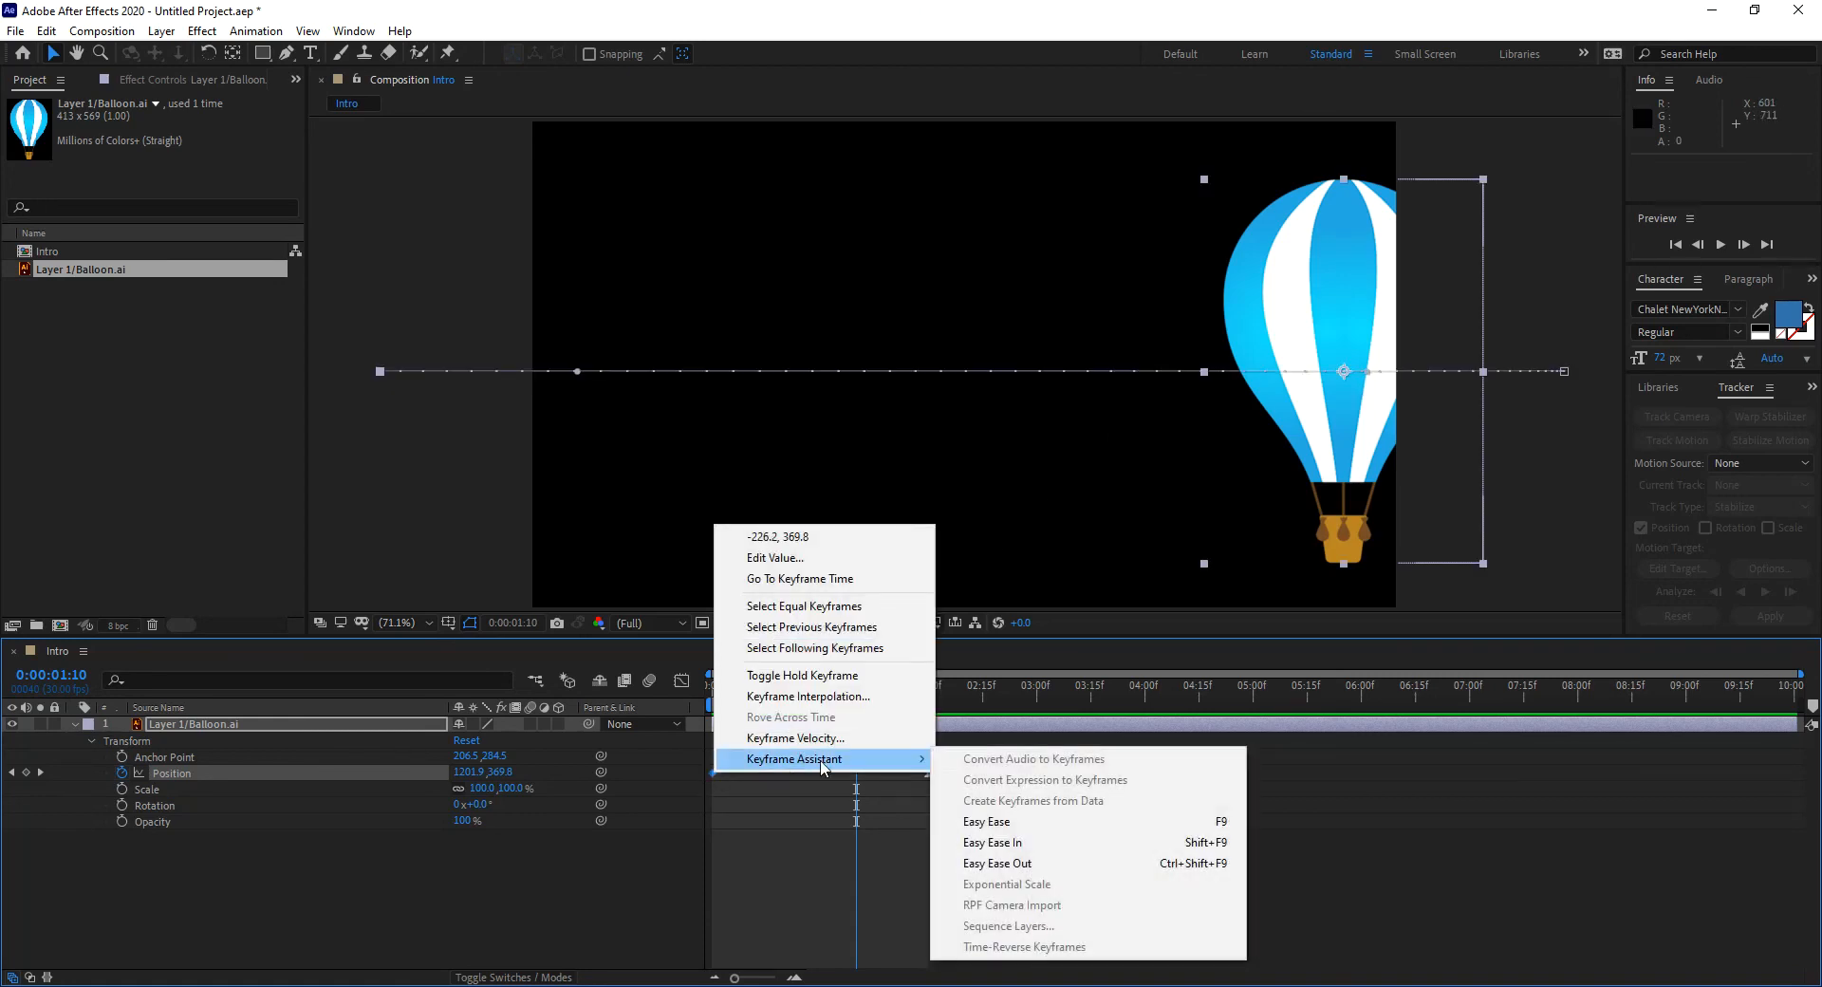
{"action": "left_click", "coordinate": [1040, 864]}
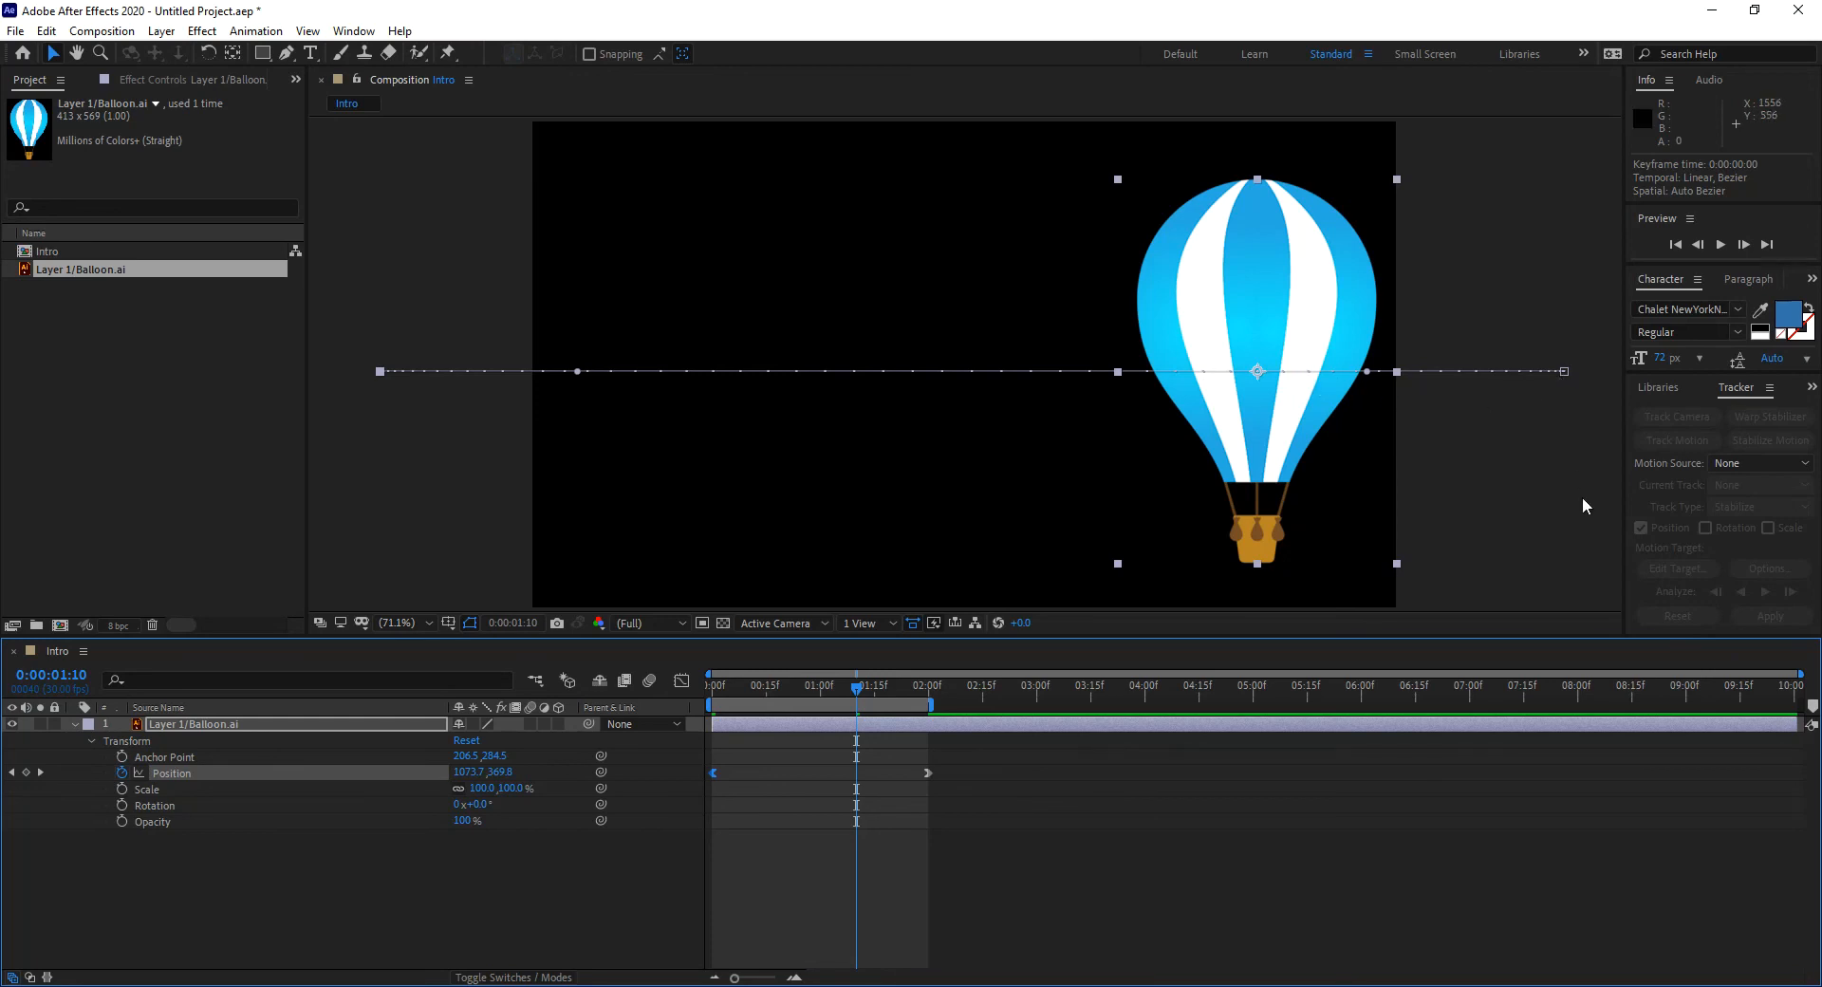
{"action": "key", "text": "space"}
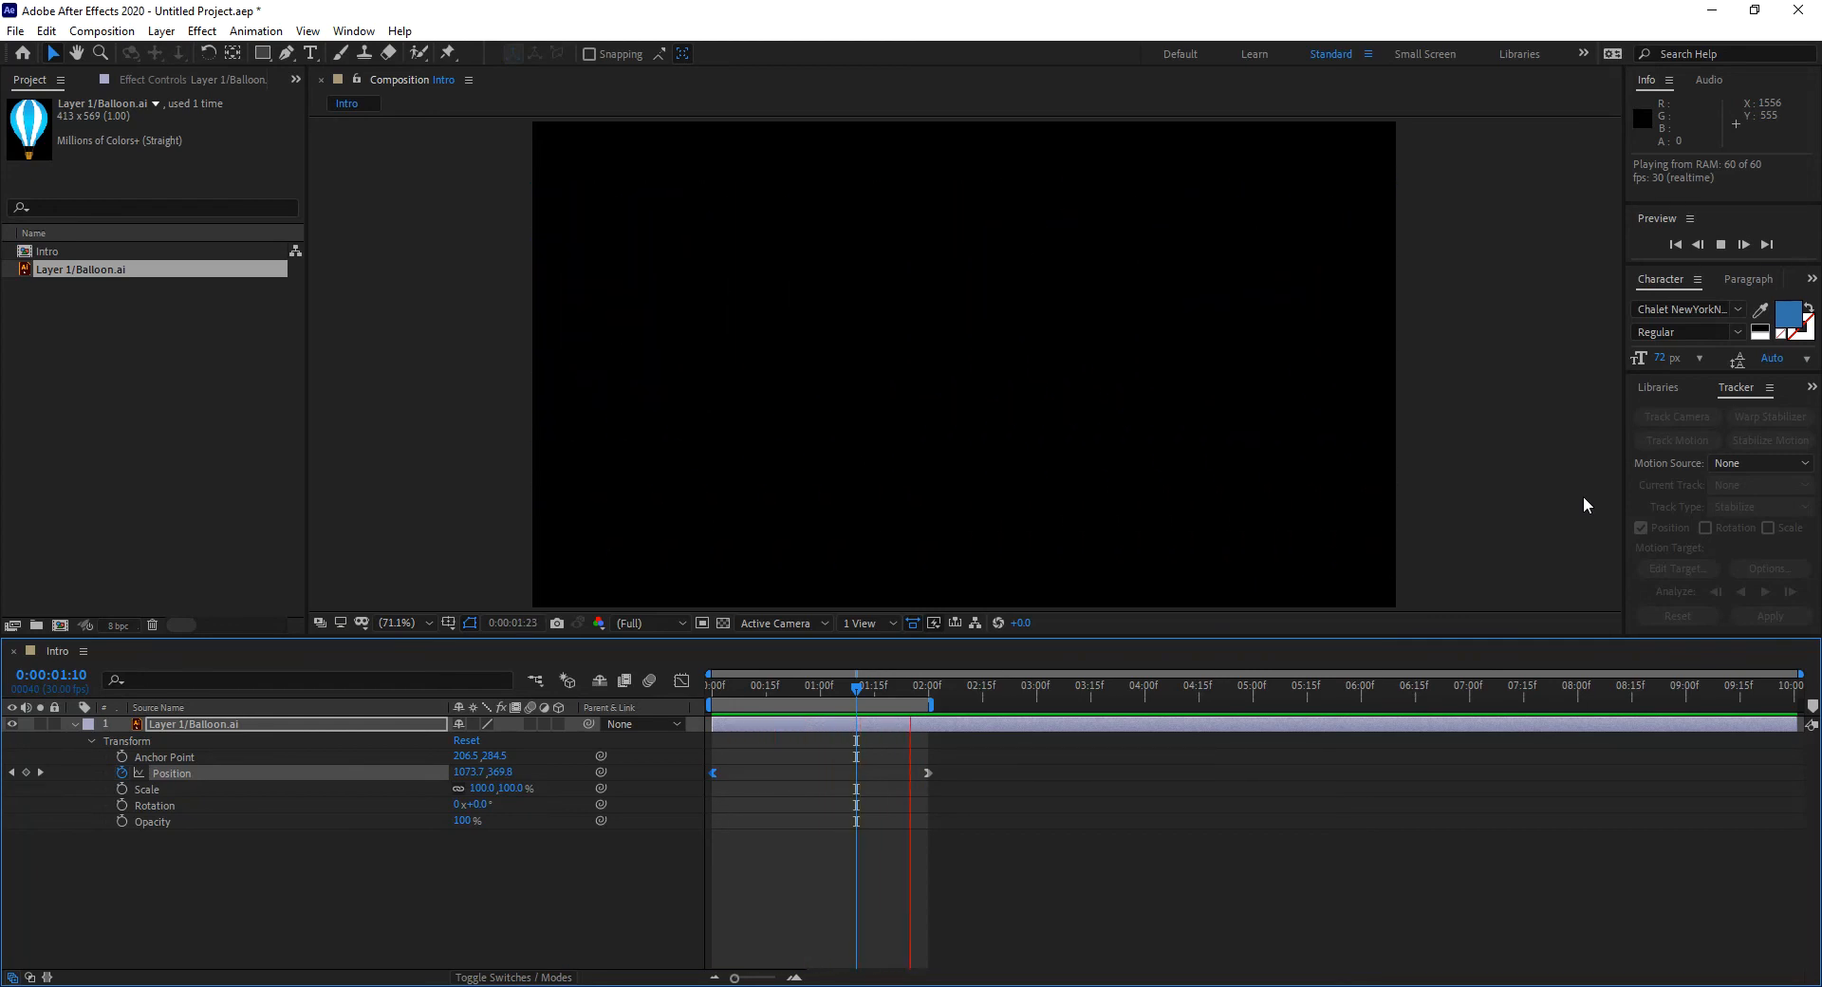
{"action": "key", "text": "space"}
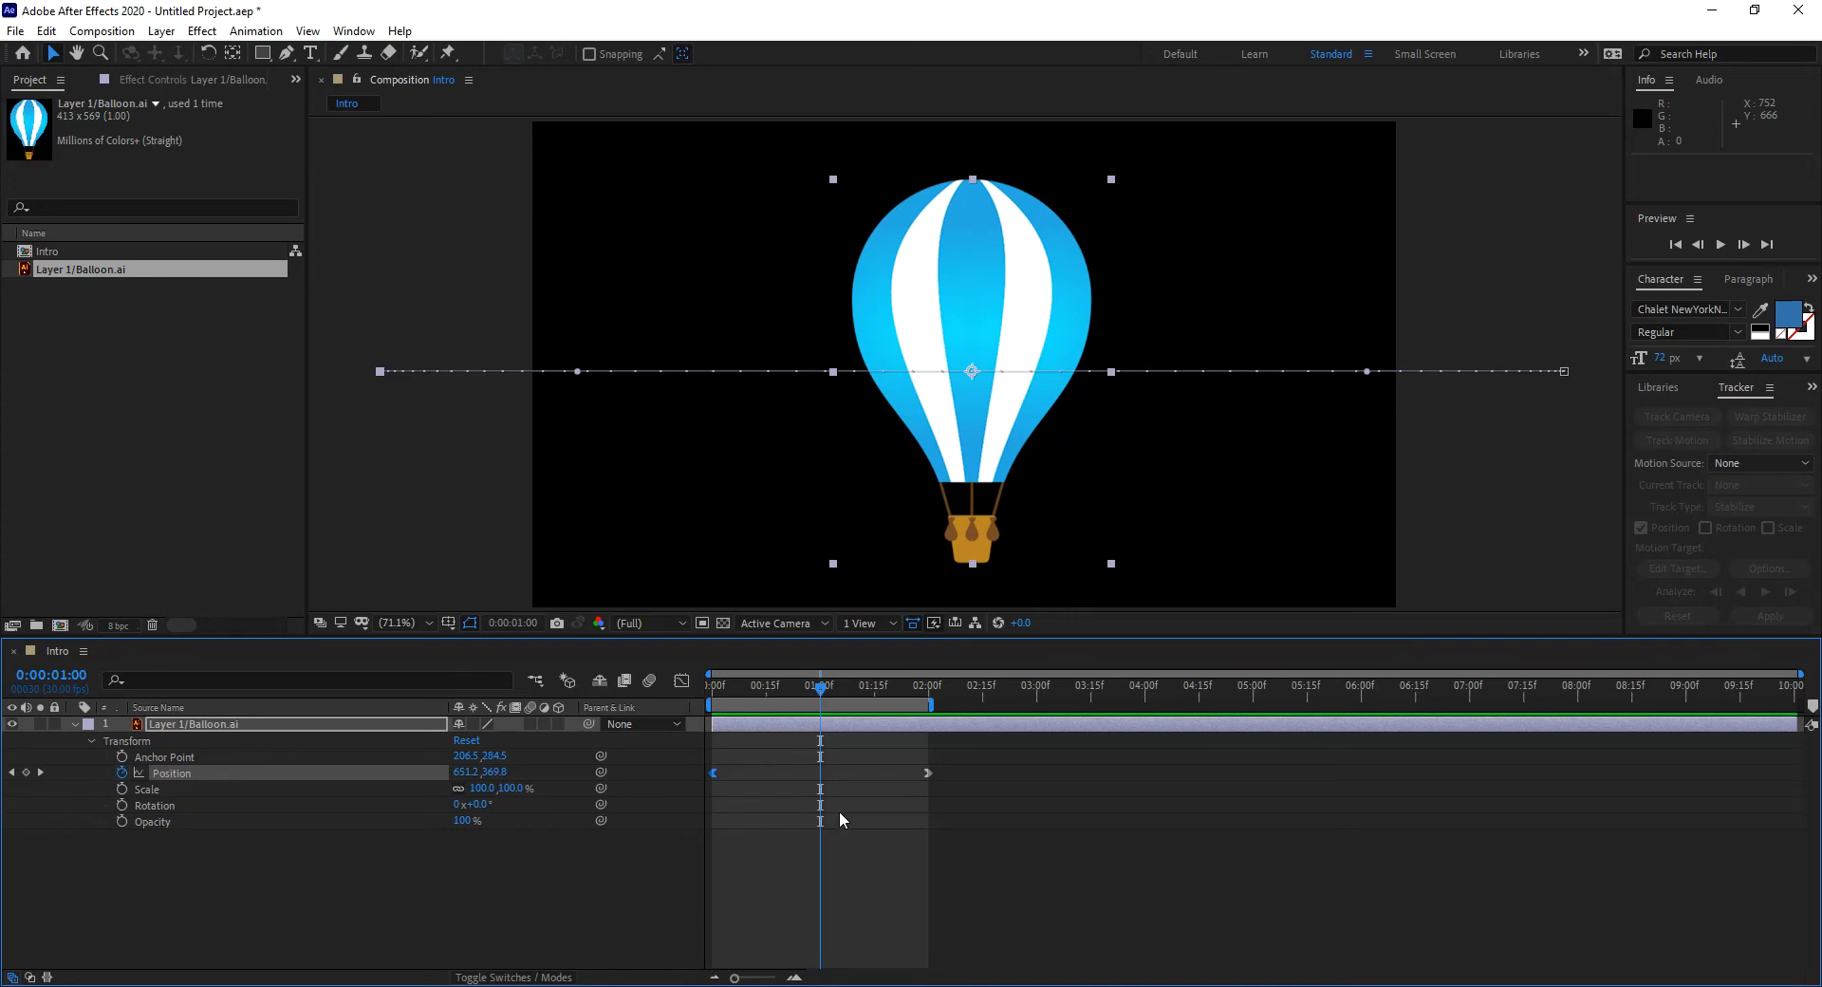
{"action": "left_click_drag", "start_coordinate": [825, 688], "coordinate": [926, 750]}
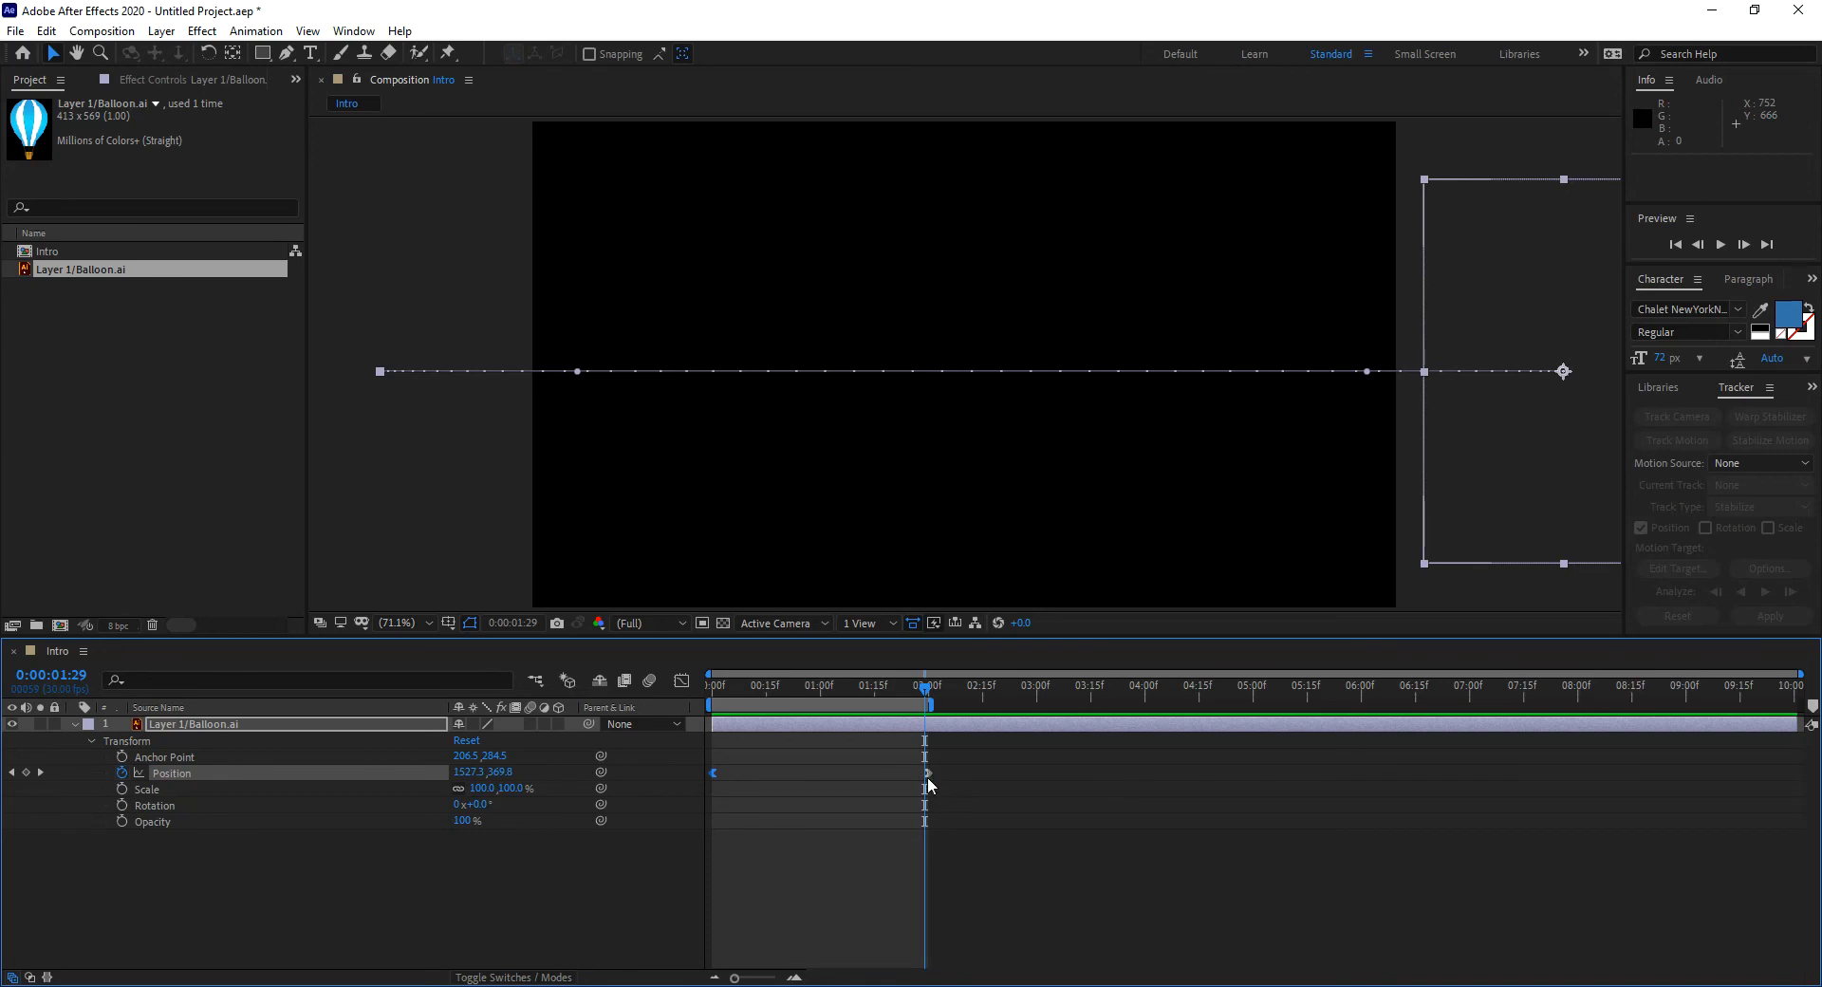
{"action": "left_click_drag", "start_coordinate": [926, 690], "coordinate": [896, 691]}
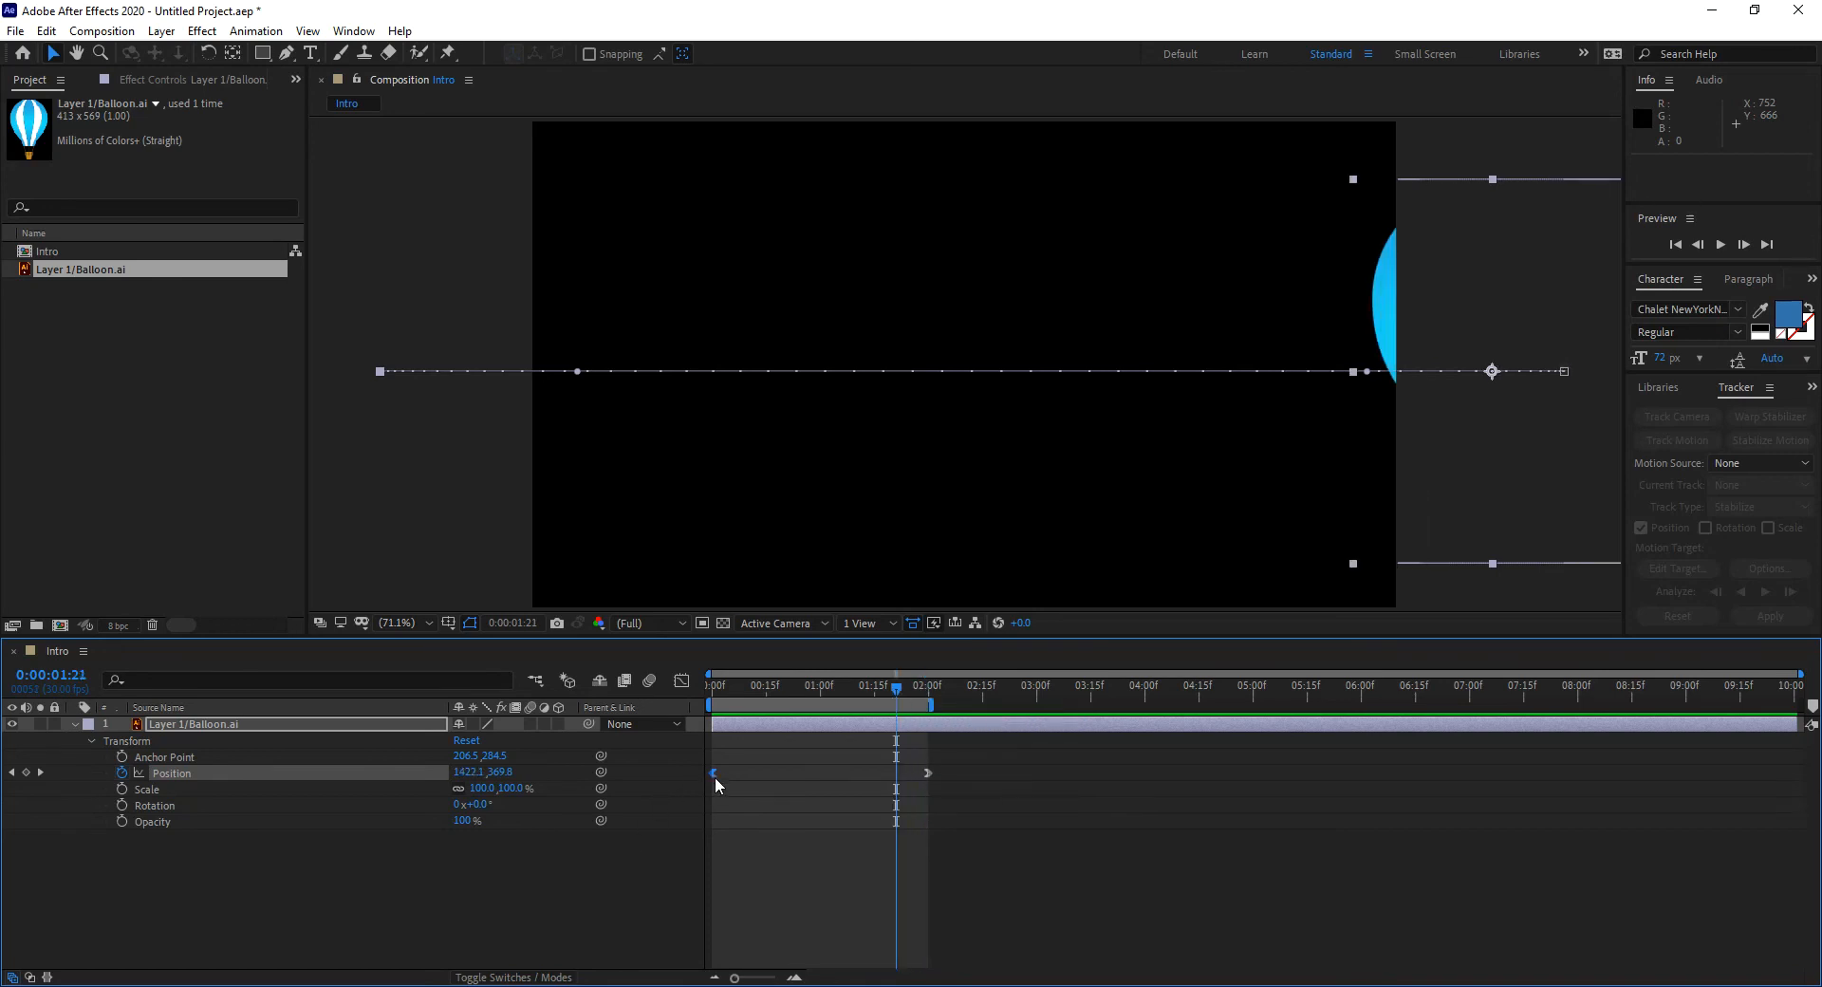
Examine the Keyframe Interpolation settings and Keyframe Assistant options of the Position keyframe at 2 seconds without applying any.
{"action": "mouse_move", "coordinate": [711, 777]}
{"action": "left_click_drag", "start_coordinate": [908, 761], "coordinate": [942, 799]}
{"action": "right_click", "coordinate": [930, 772]}
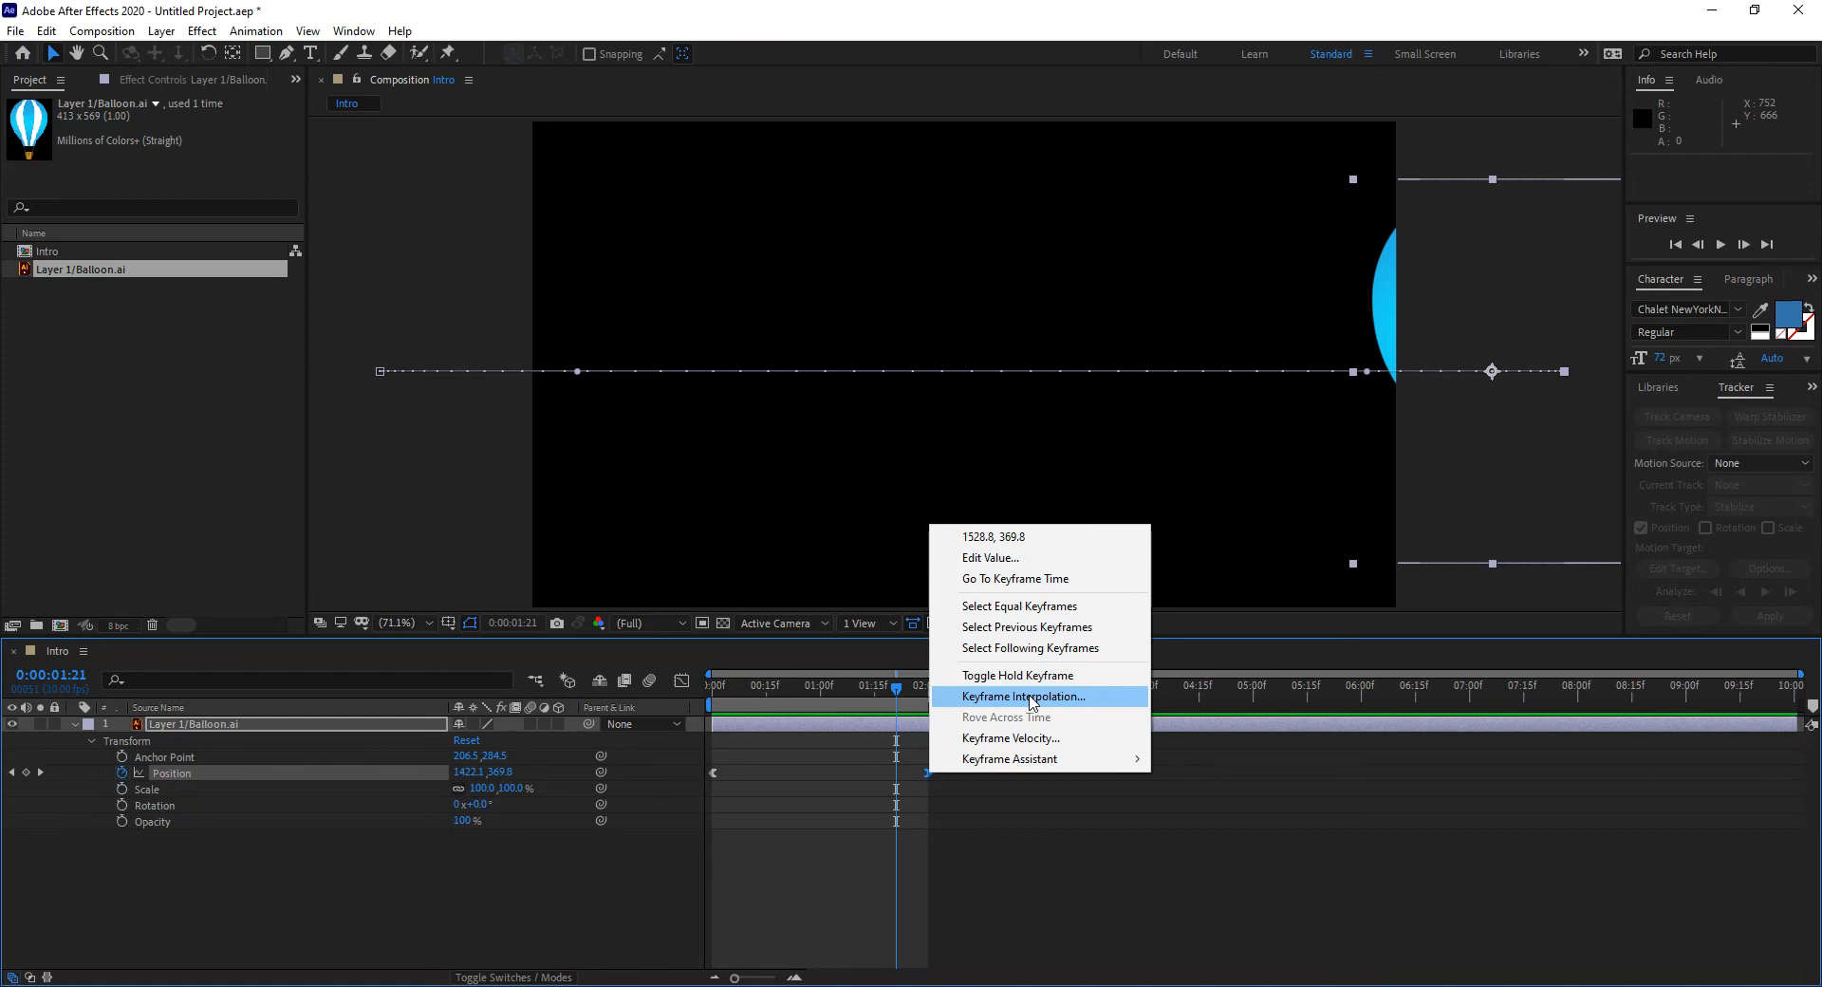
{"action": "left_click", "coordinate": [1031, 701]}
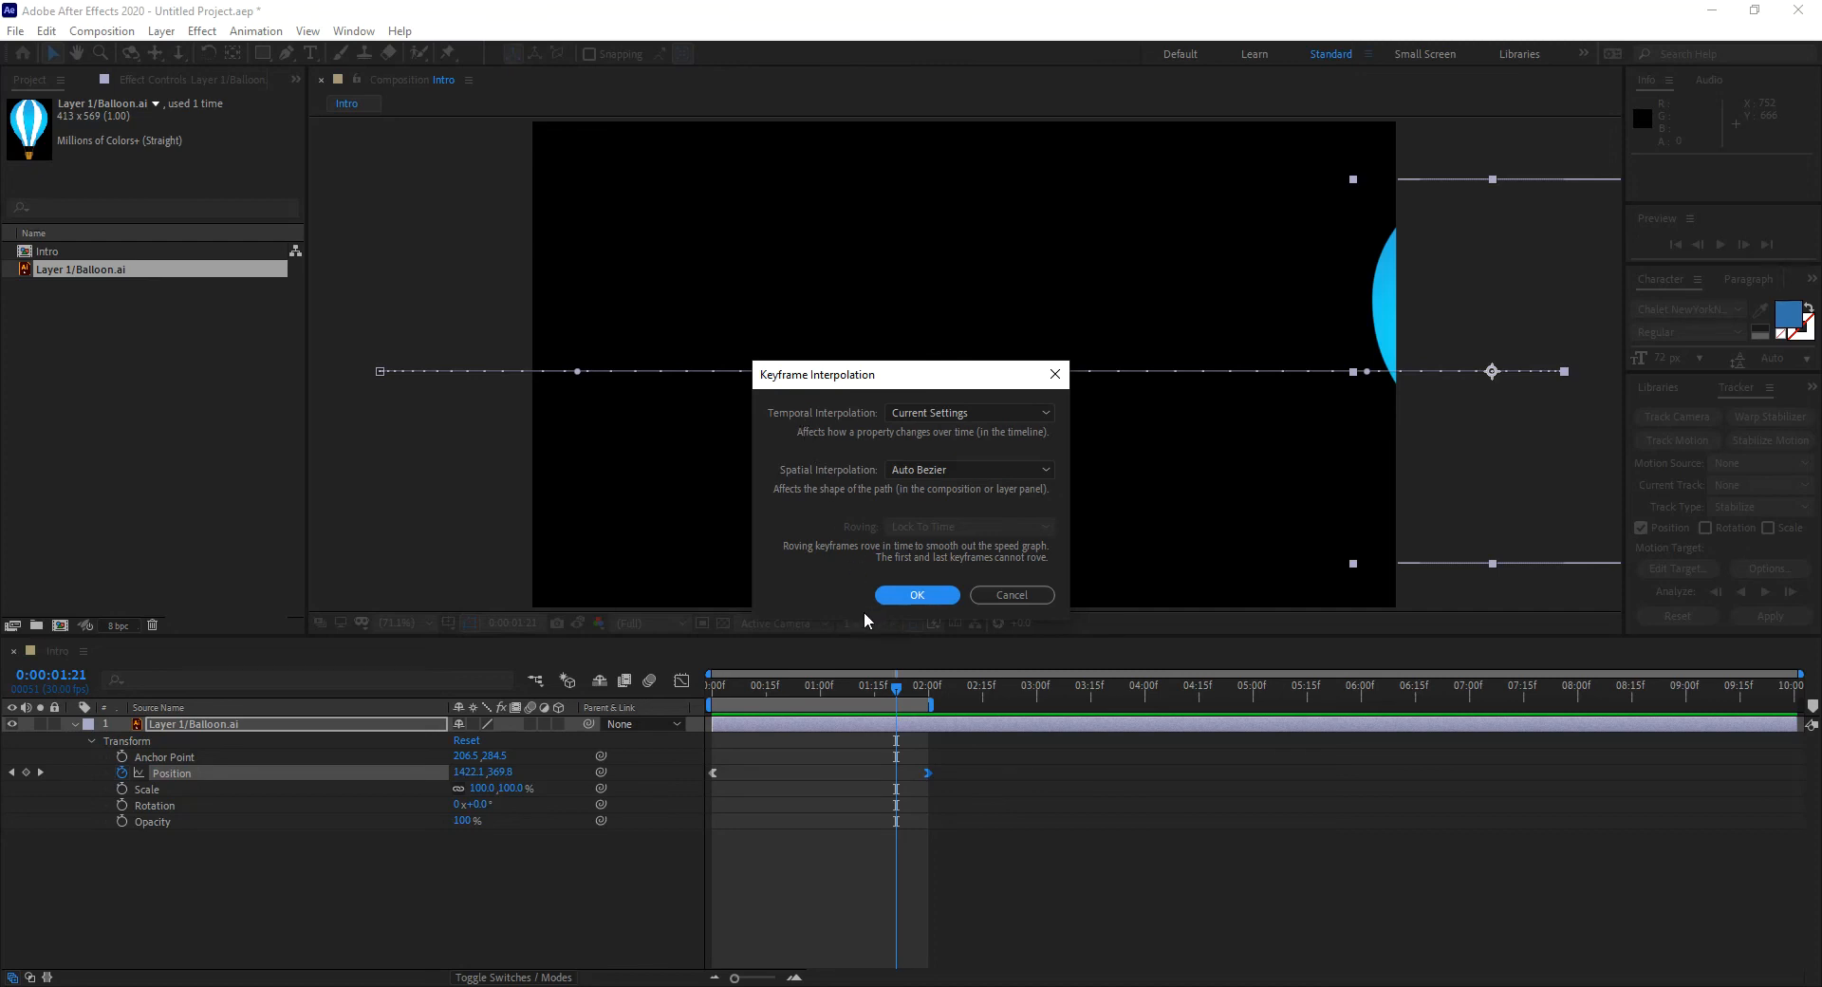
{"action": "left_click", "coordinate": [1002, 589]}
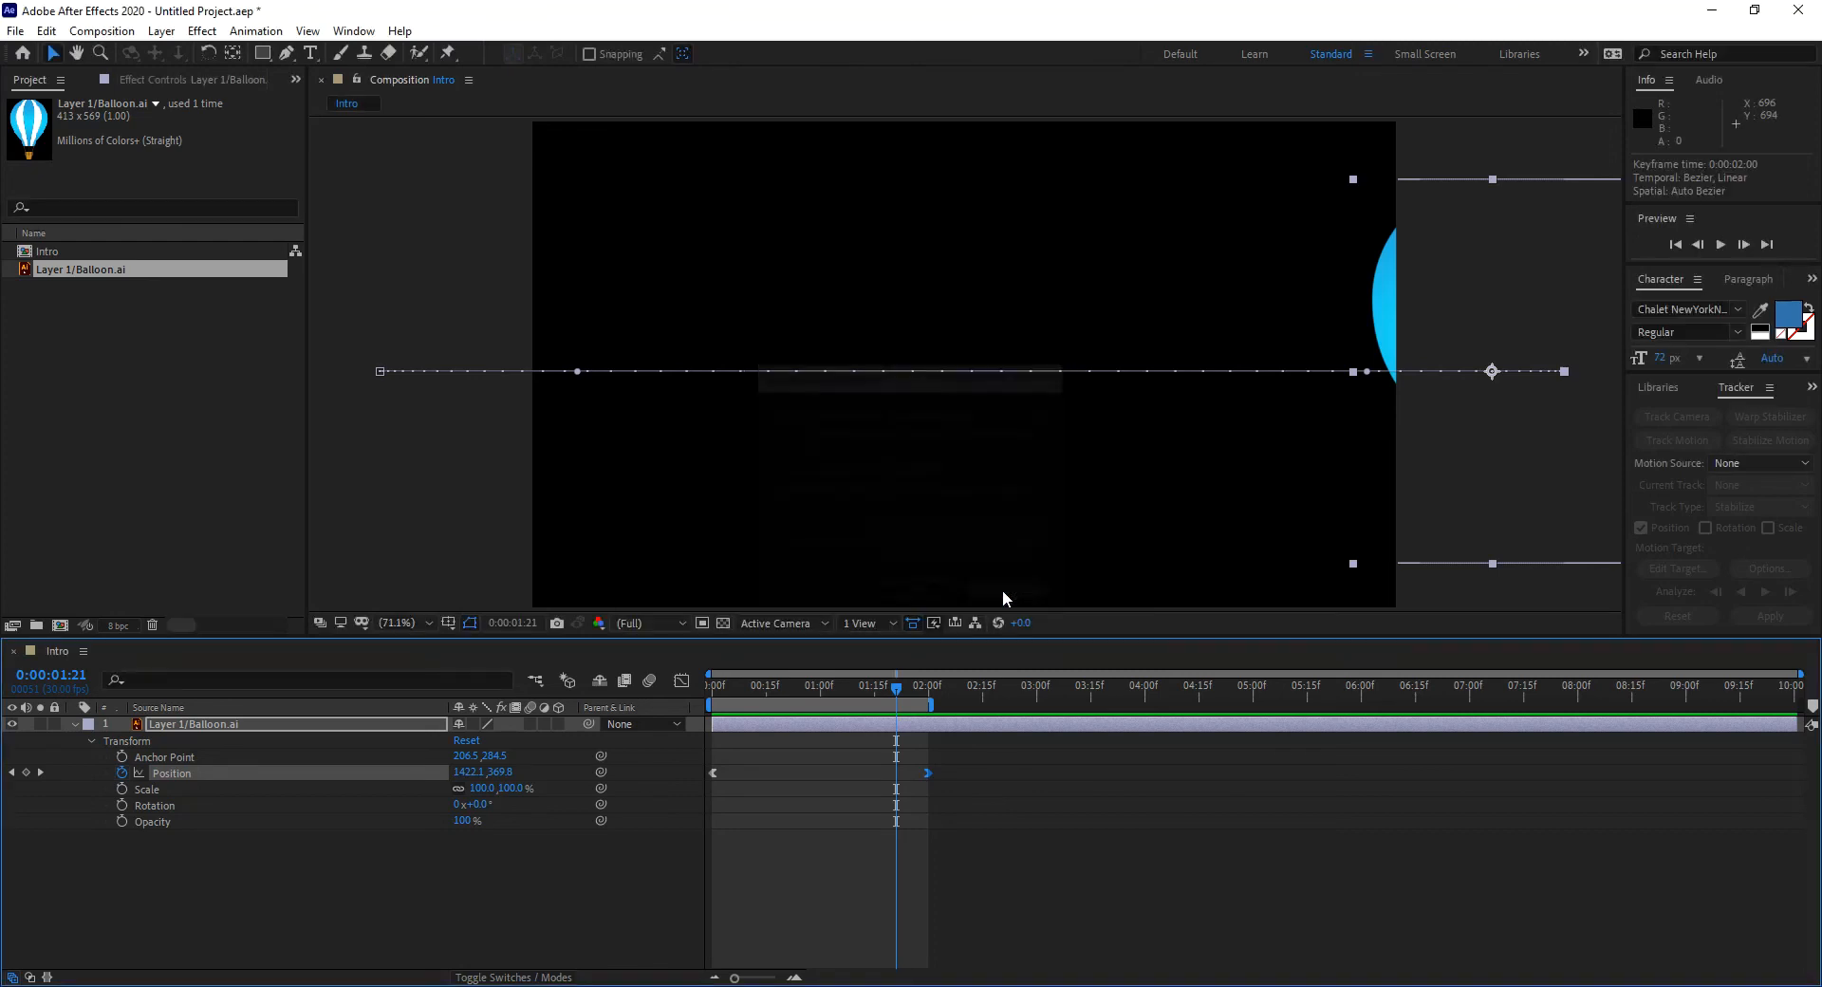
{"action": "right_click", "coordinate": [929, 774]}
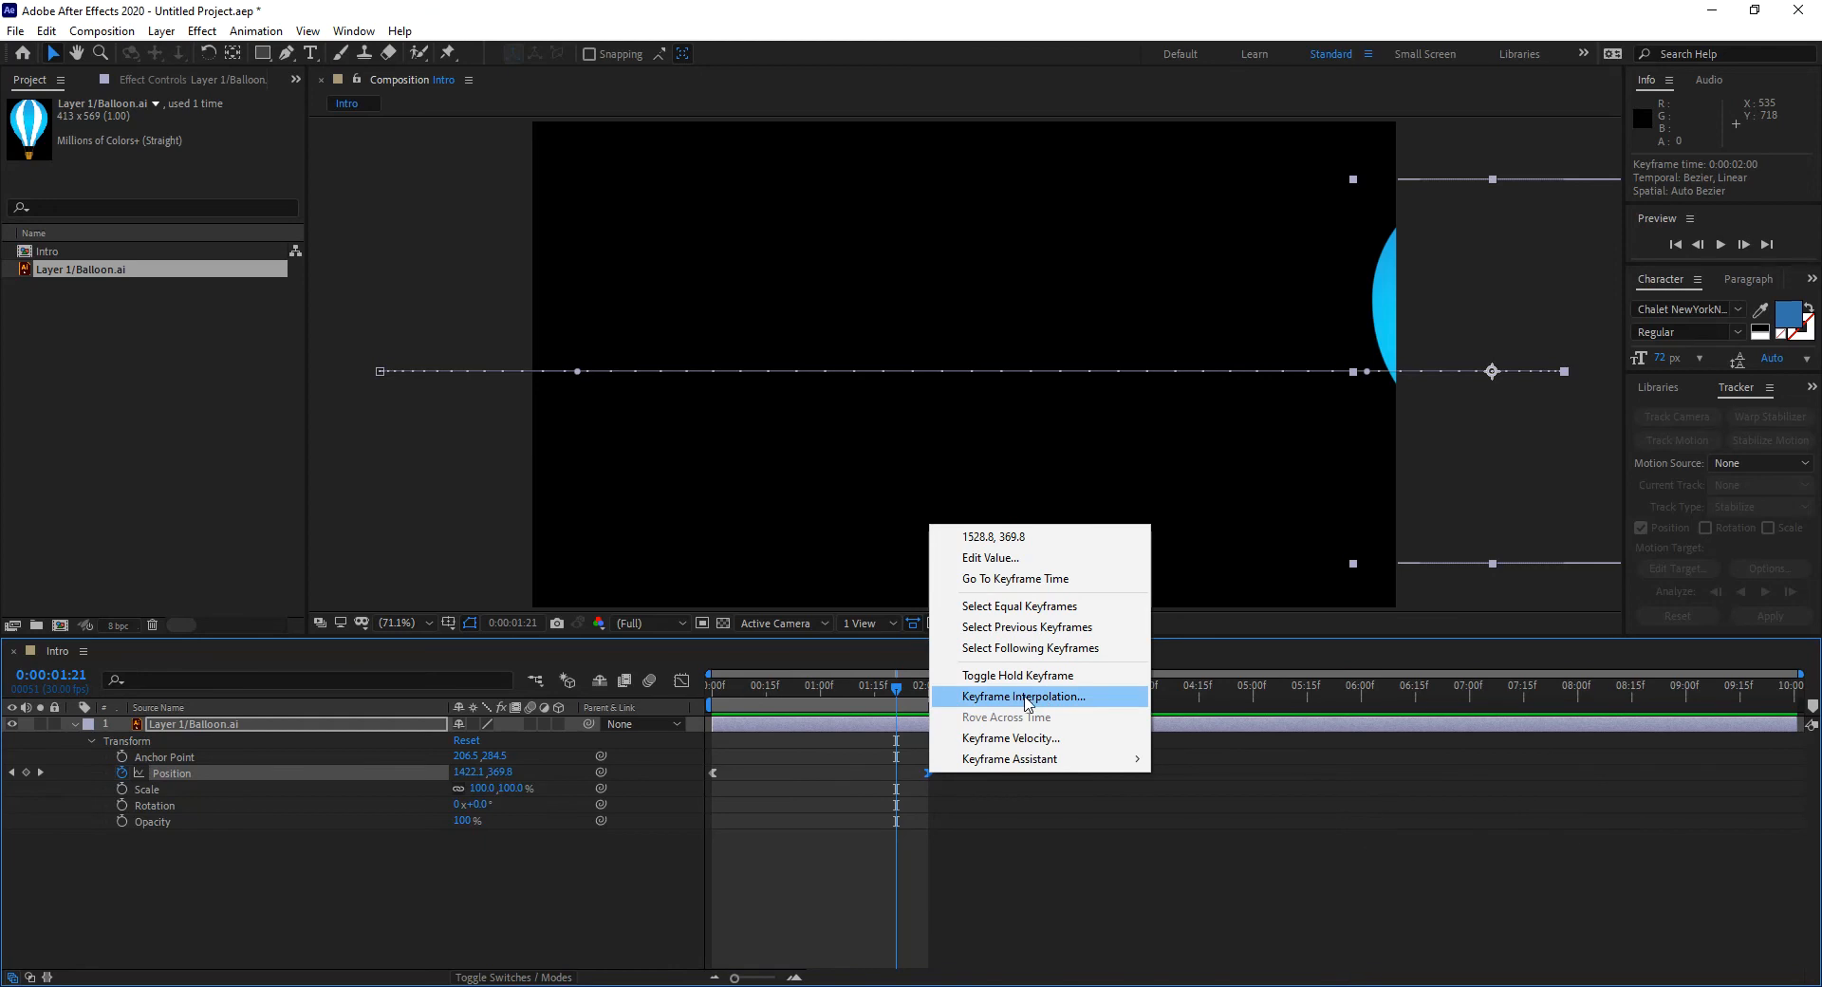
{"action": "mouse_move", "coordinate": [1023, 764]}
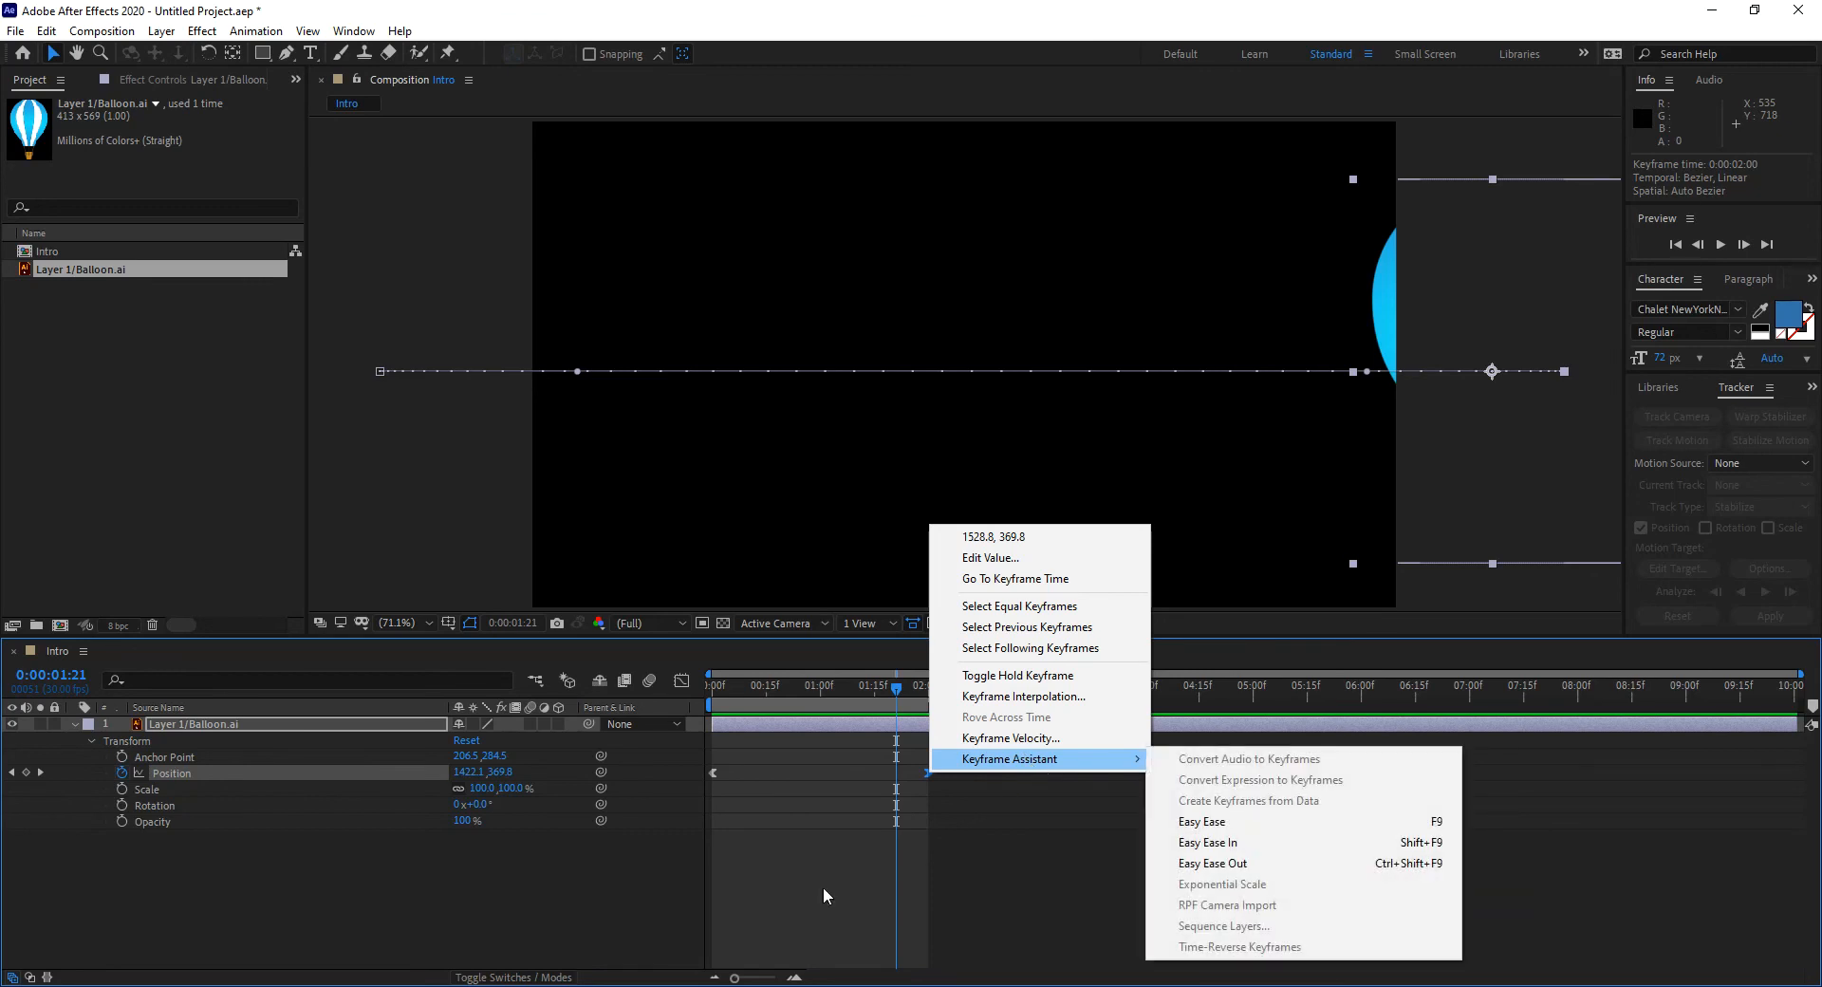
{"action": "left_click", "coordinate": [622, 892]}
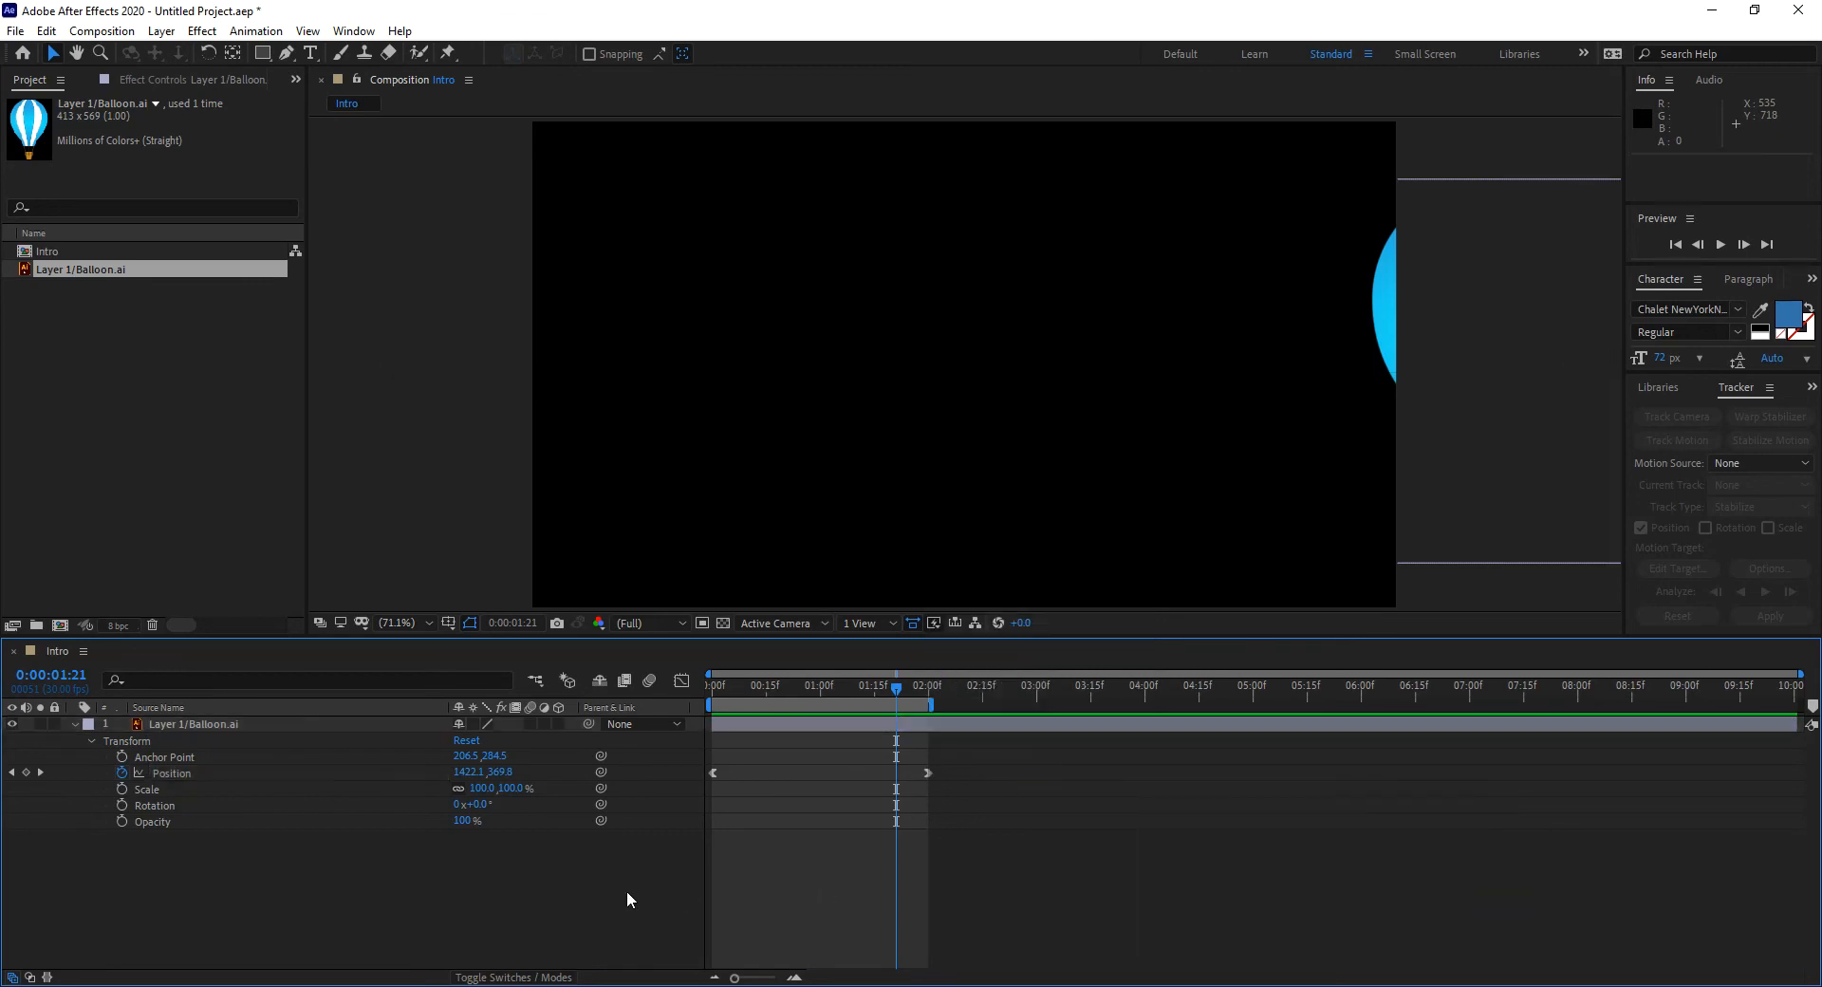